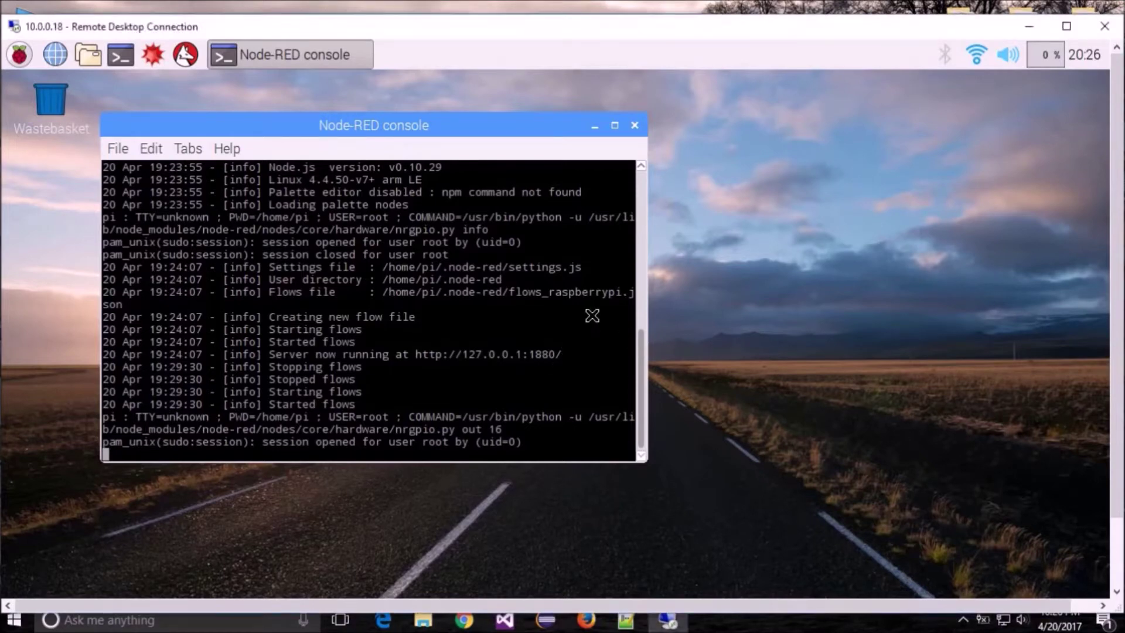
Open a new terminal window beside the Node-RED console and stop Node-RED with the command node-red-stop
scroll(643, 358, "up", 7)
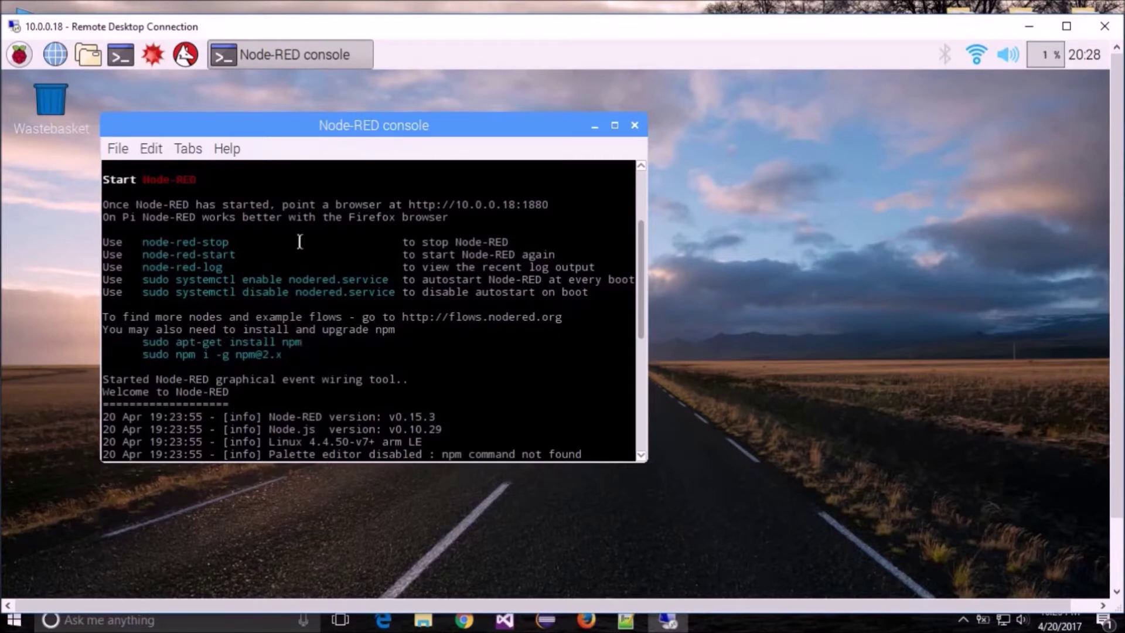
left_click(124, 57)
left_click_drag(756, 340, 733, 193)
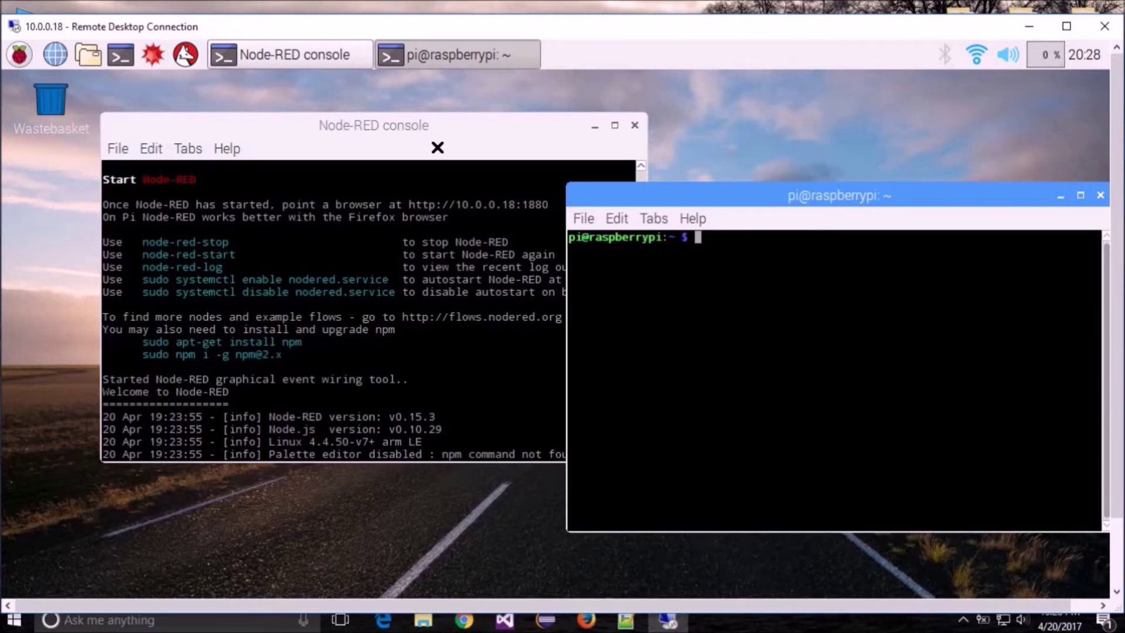
type("node-red-stop")
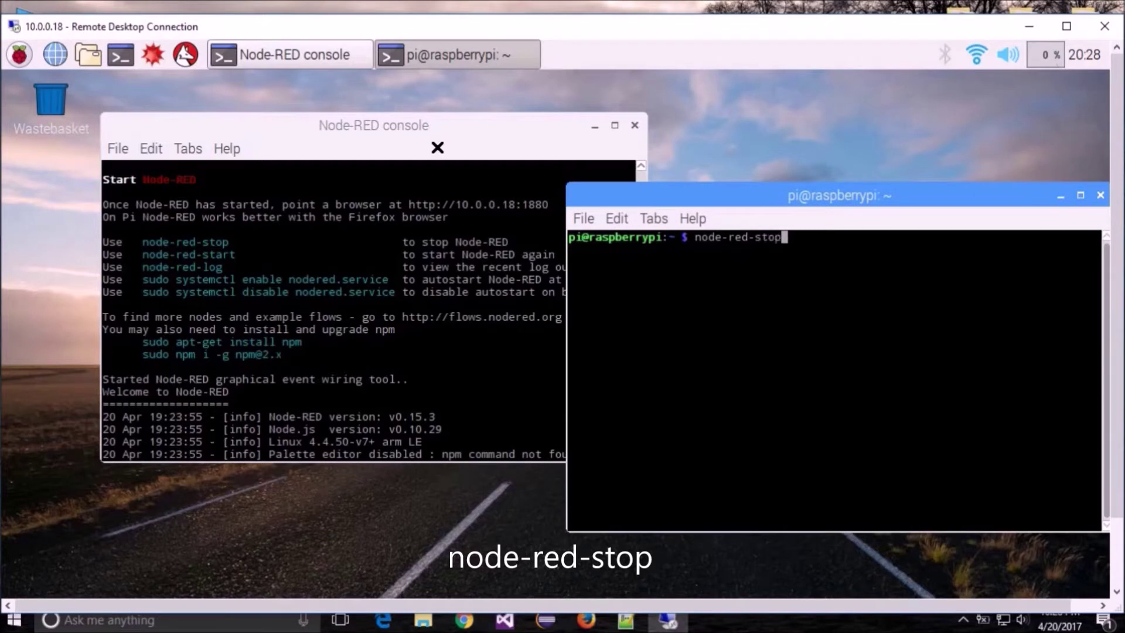
key("Return")
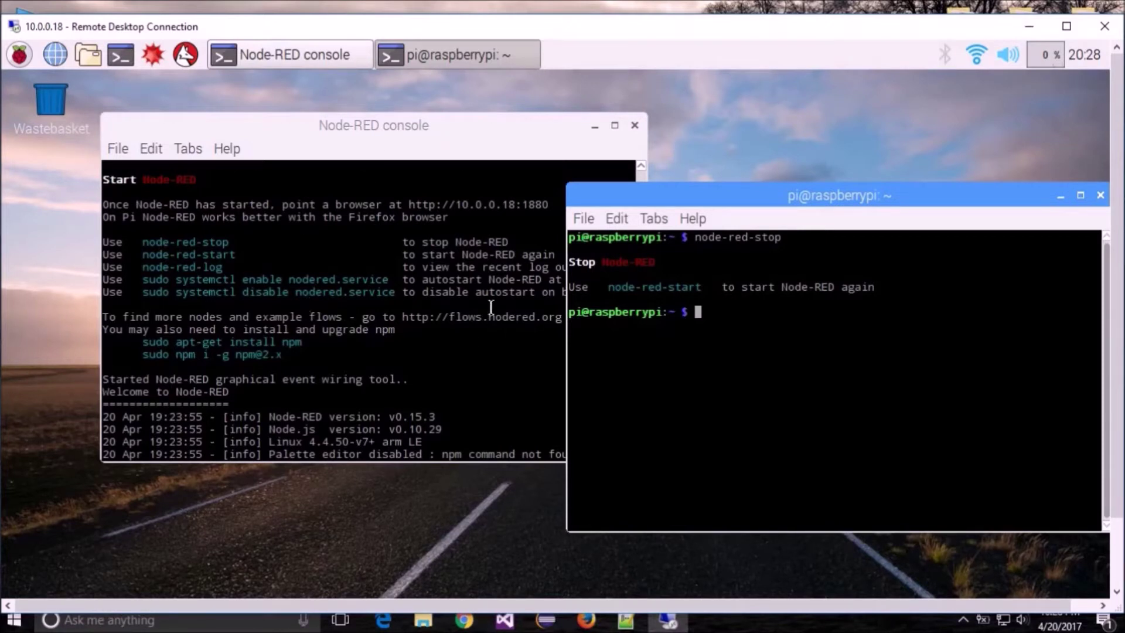
Copy "sudo apt-get install npm" from the Node-RED console, run it in the other terminal and confirm the installation with Y
left_click(306, 344)
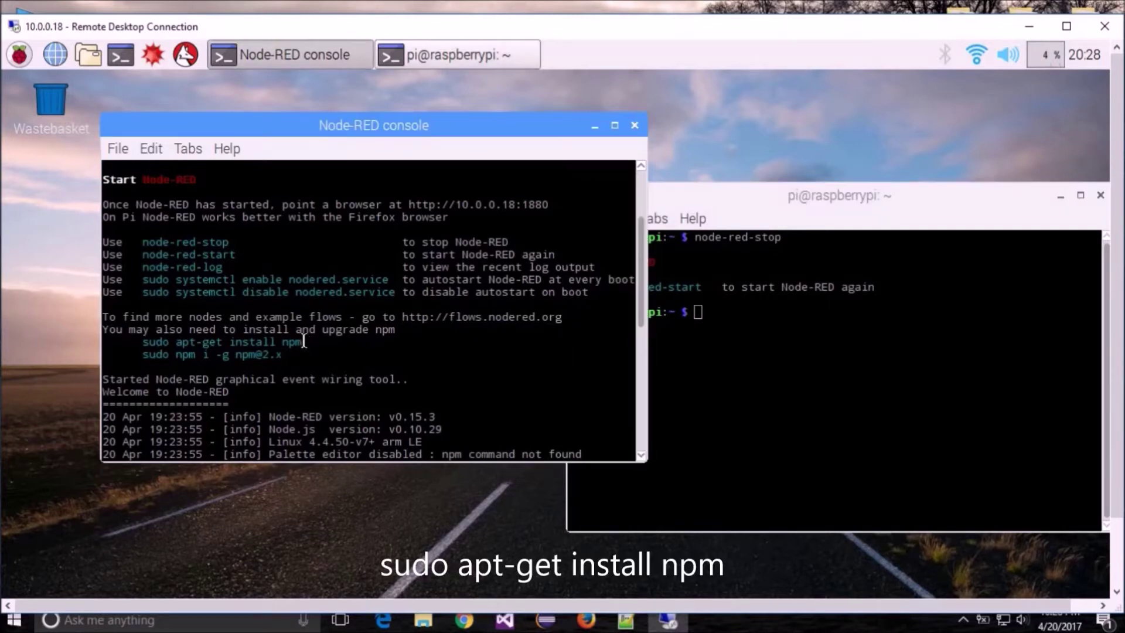
left_click_drag(288, 340, 144, 340)
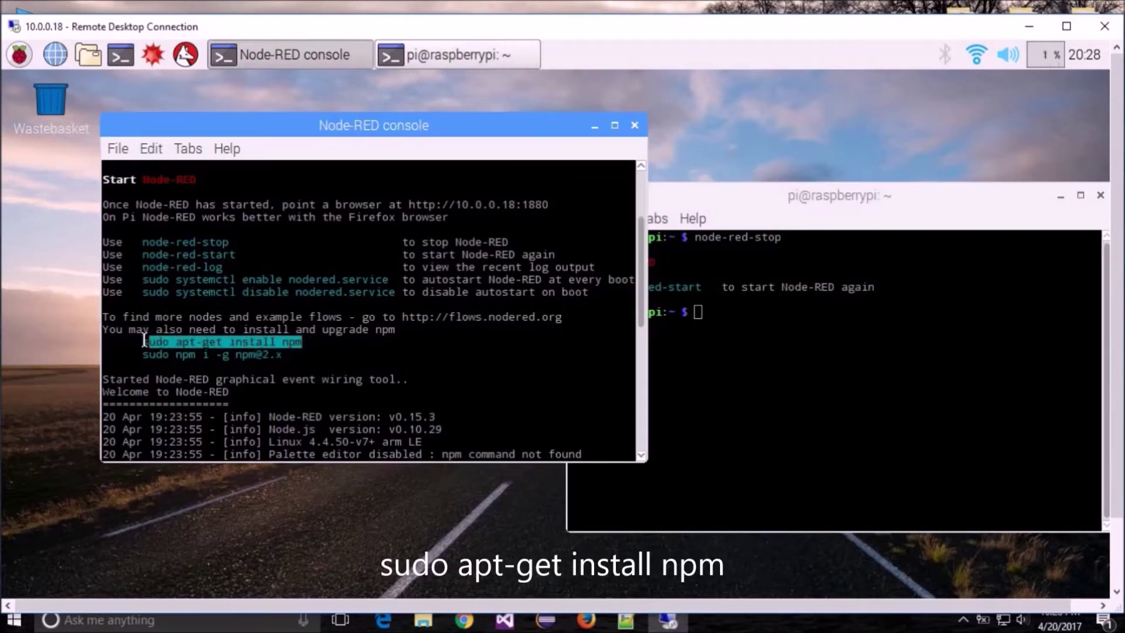
right_click(152, 343)
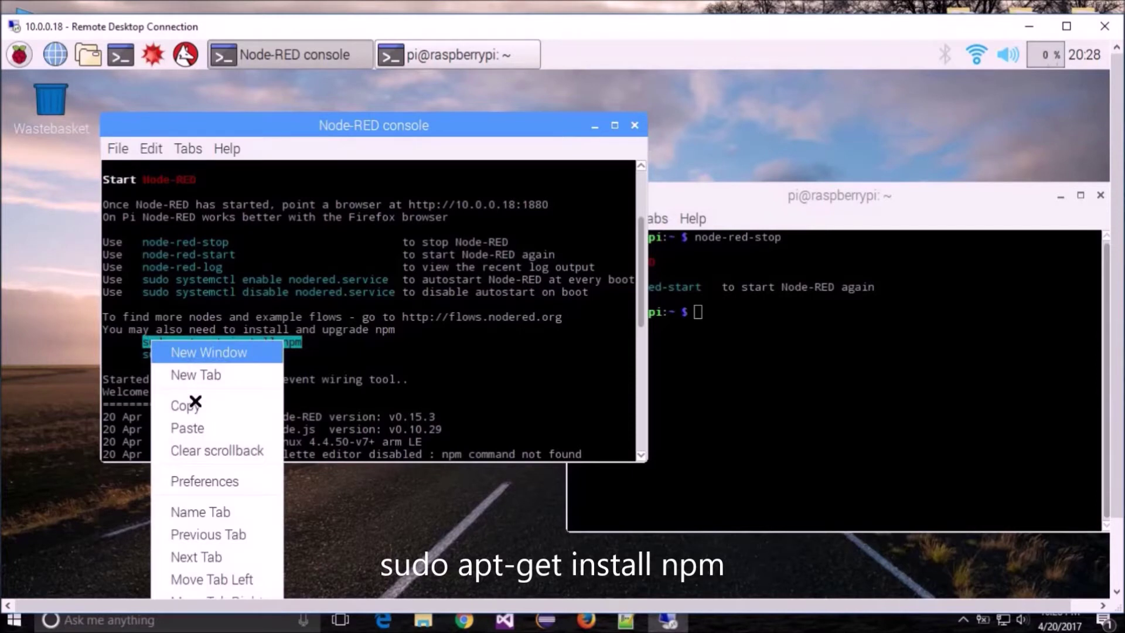
left_click(195, 406)
left_click(698, 313)
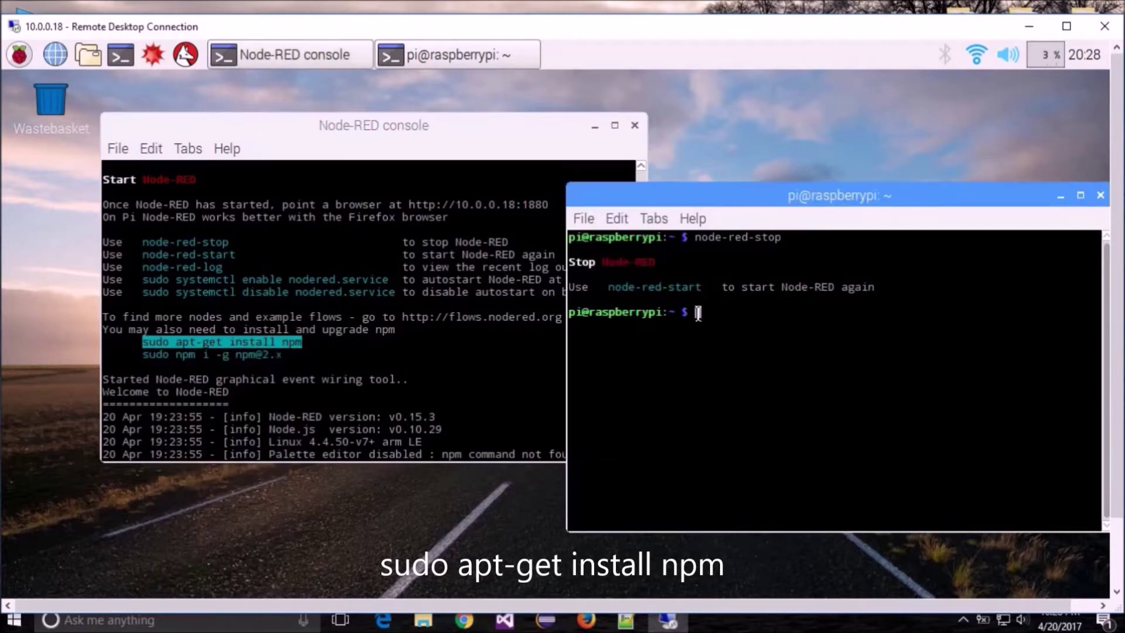
right_click(698, 313)
left_click(714, 400)
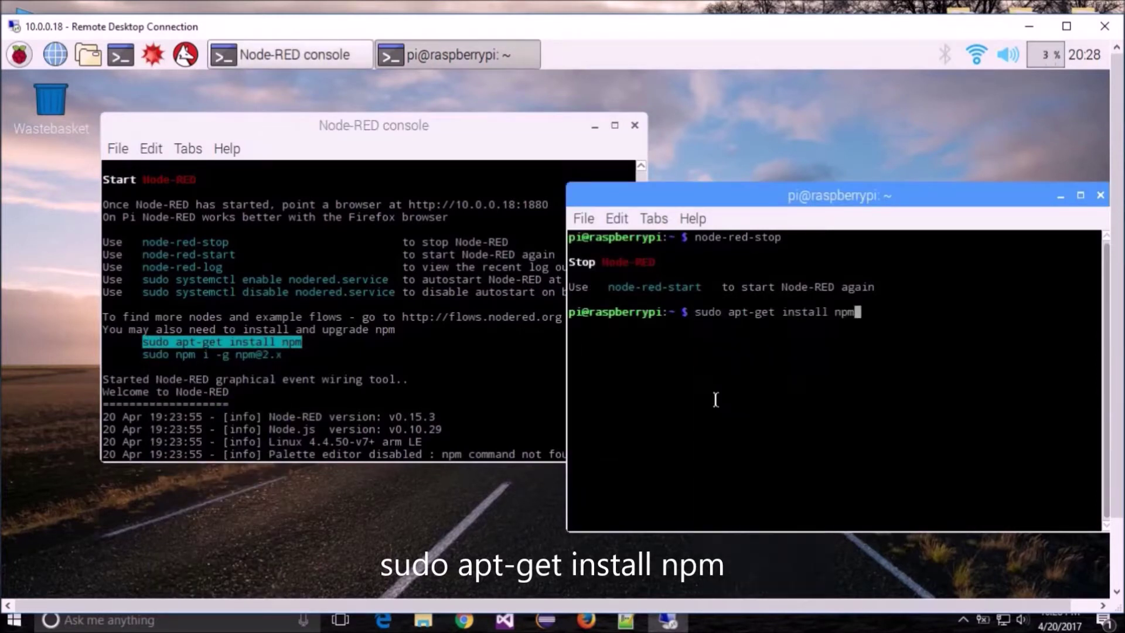
key("Return")
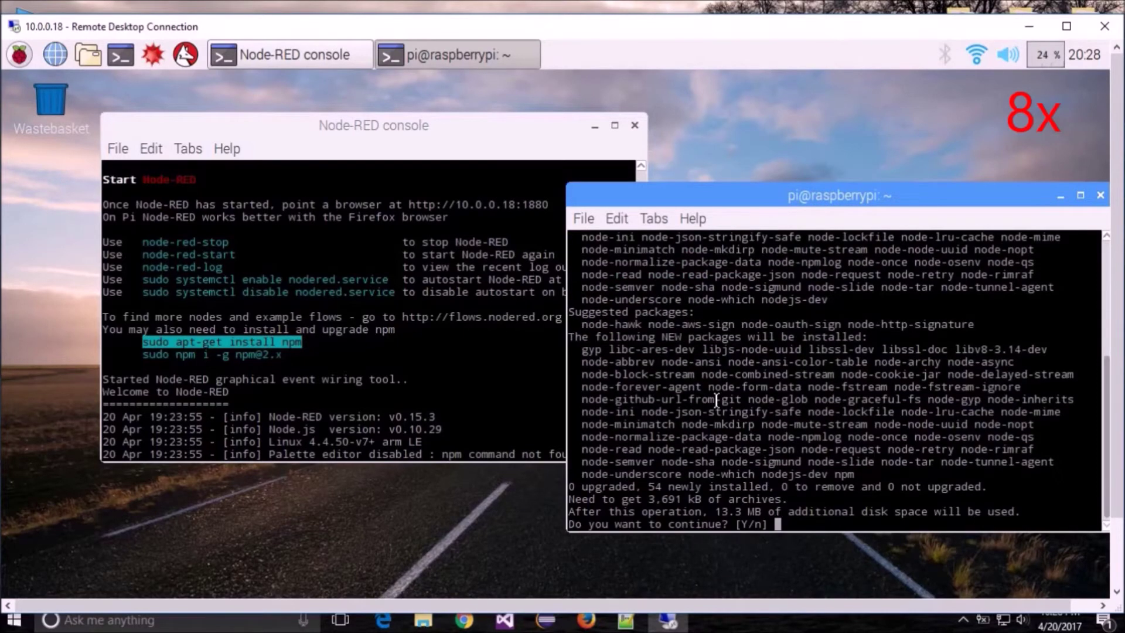
type("Y")
key("Return")
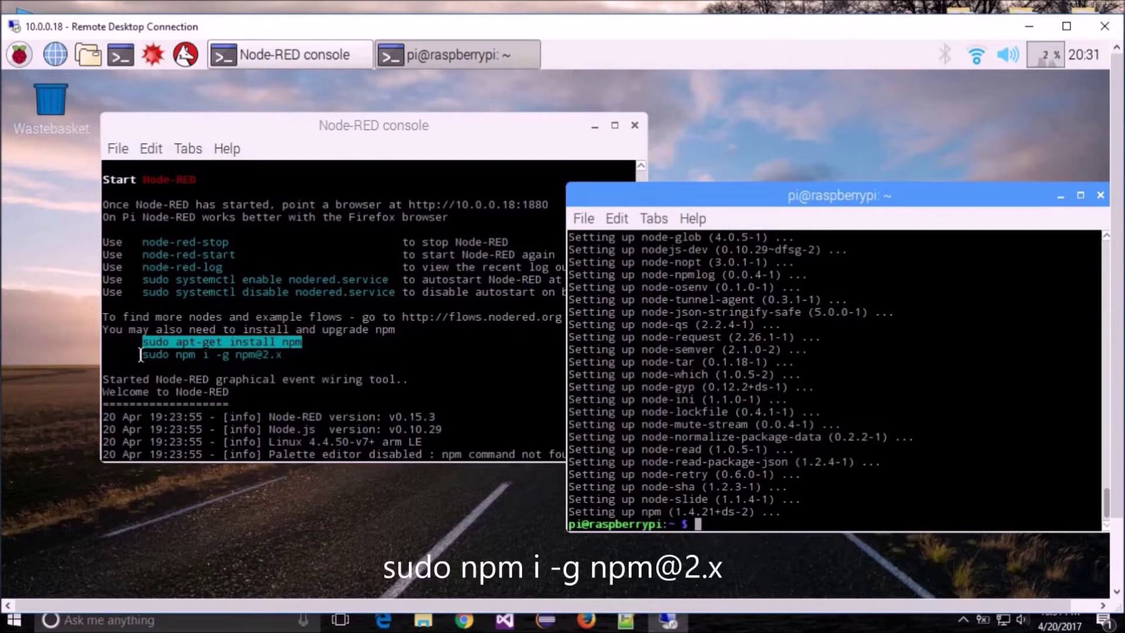
left_click_drag(141, 354, 283, 357)
right_click(256, 355)
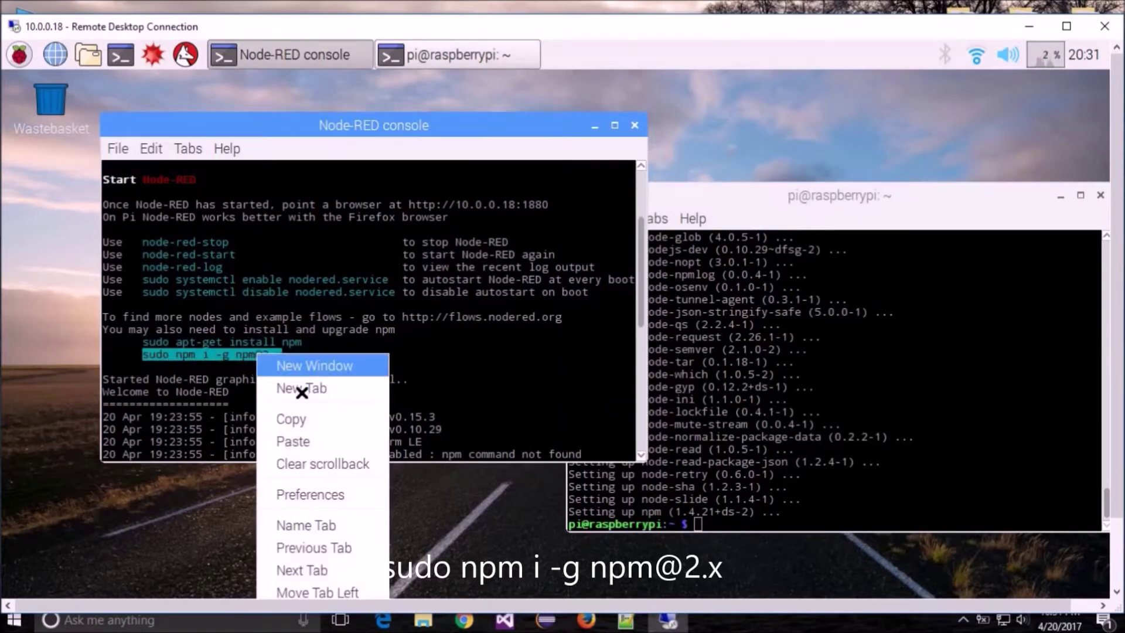
left_click(303, 420)
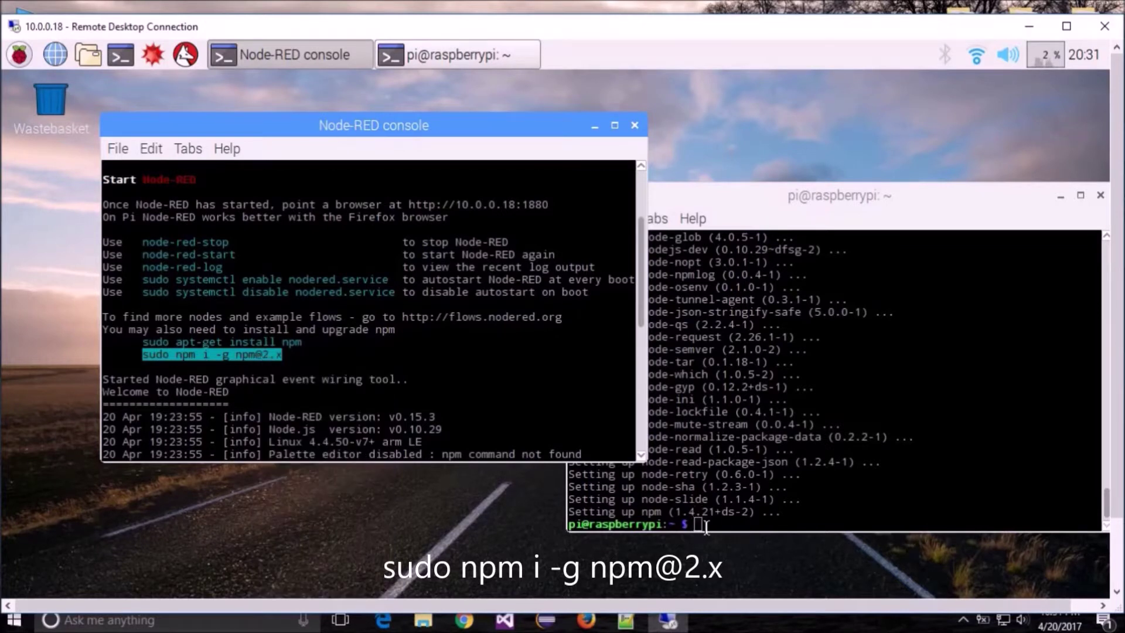
left_click(719, 489)
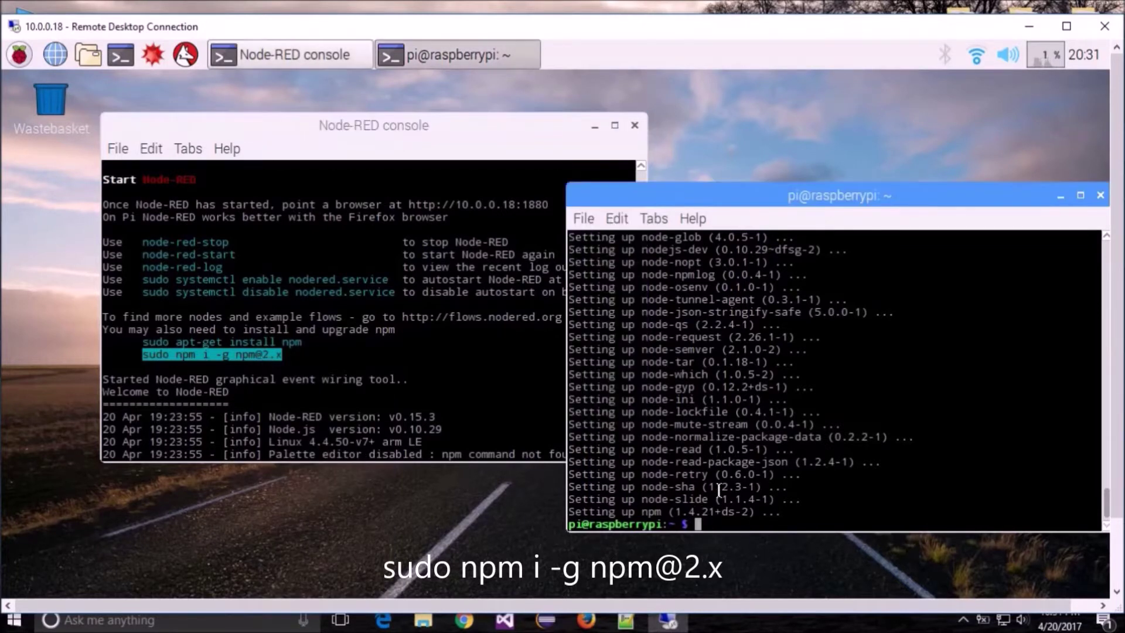
right_click(699, 524)
left_click(742, 314)
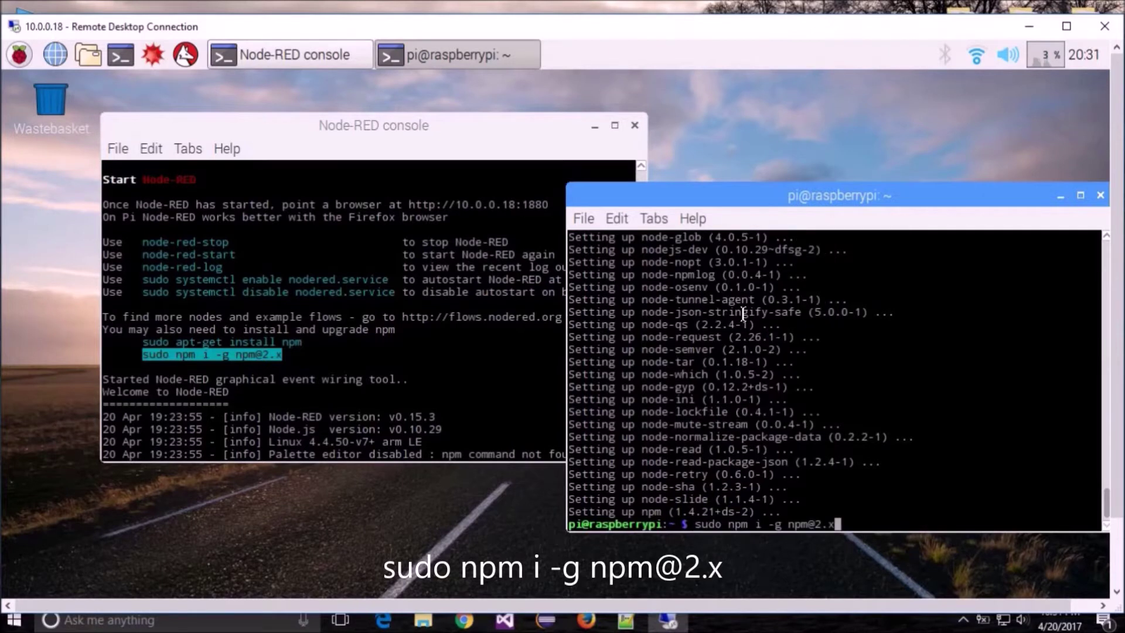
key("Return")
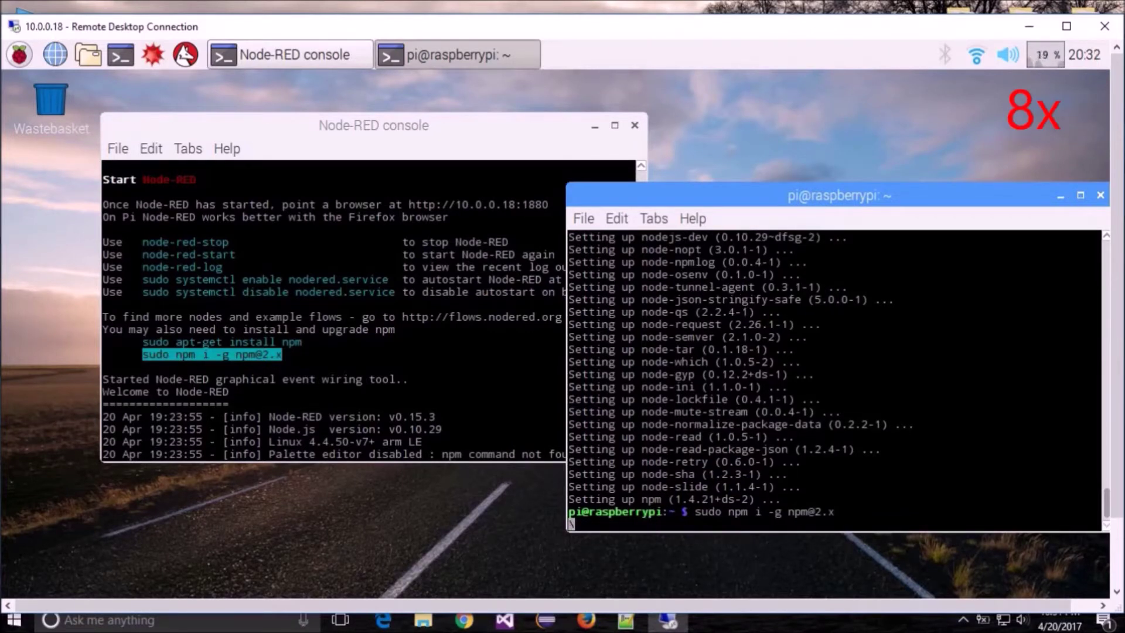
Close the Node-RED console window and move the remaining terminal window to the middle of the desktop
left_click_drag(919, 200, 784, 164)
left_click(635, 125)
left_click_drag(698, 176, 560, 141)
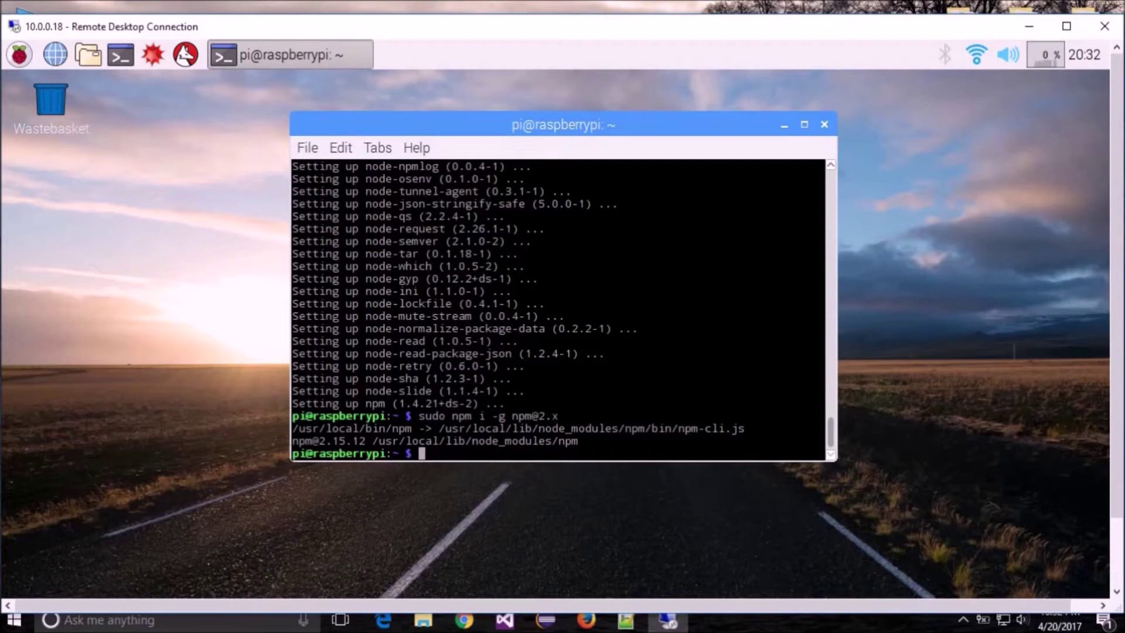
Change the terminal's working directory to ~/.node-red/
type("cd")
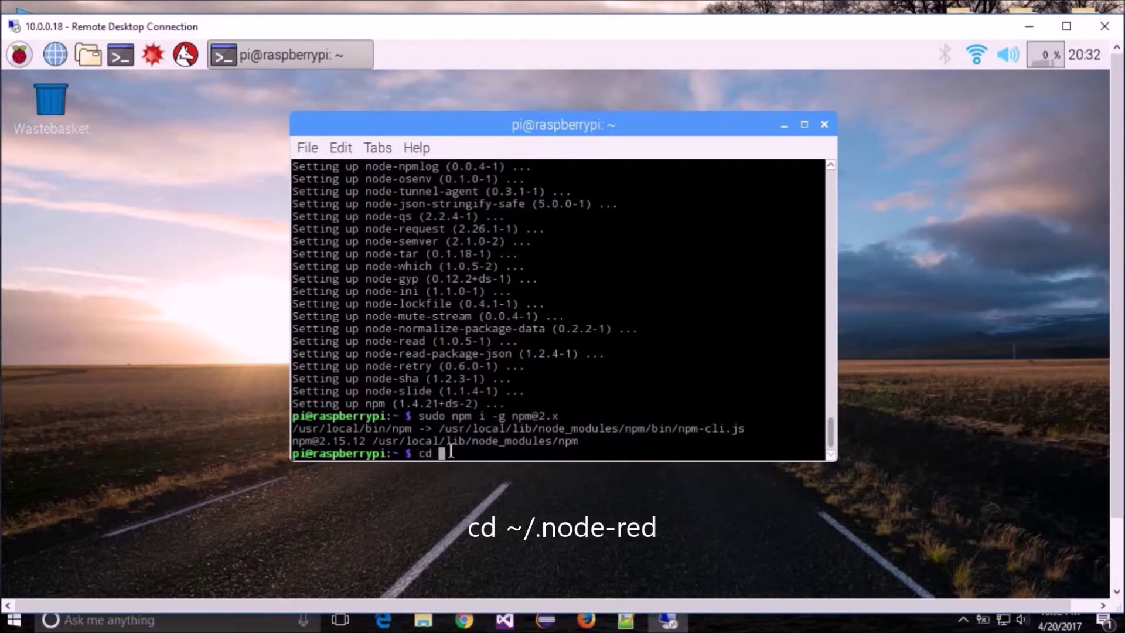
type(" ~/.node-red/-re")
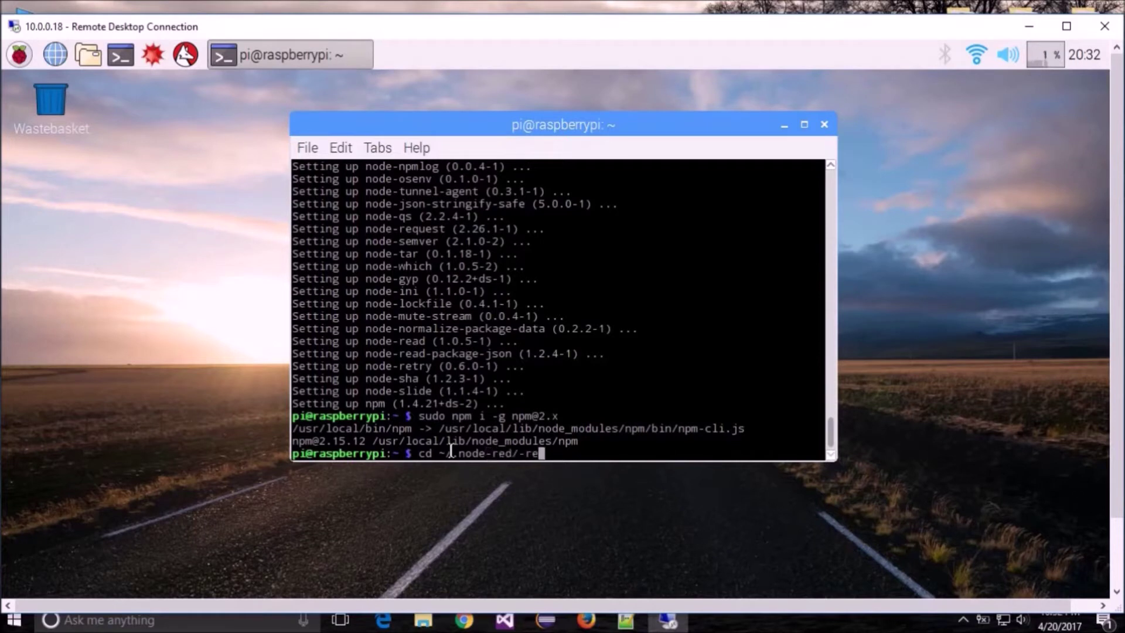
key("BackSpace")
key("BackSpace")
key("BackSpace")
key("Return")
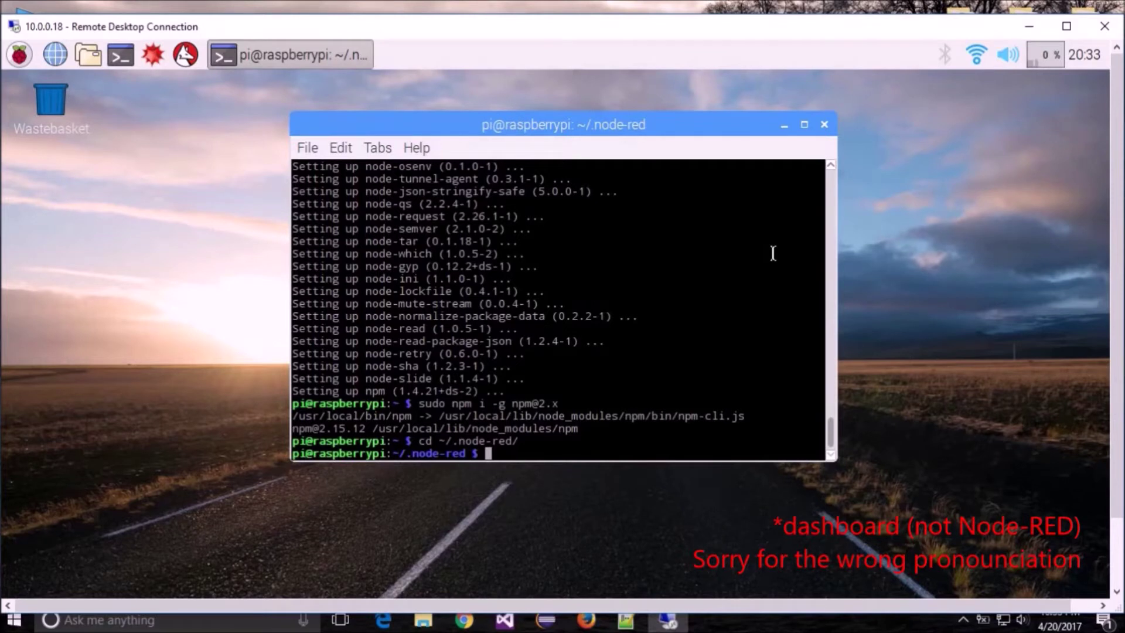
Install the dashboard package by running "npm install node-red-dashboard" in the ~/.node-red directory
type("npm ")
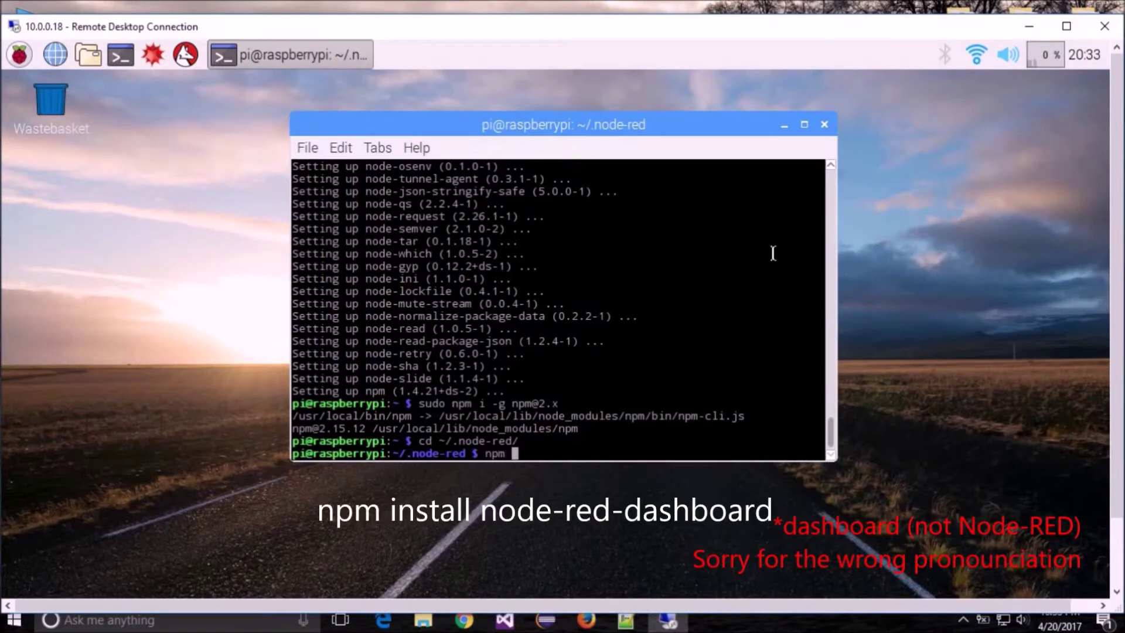
type("install ")
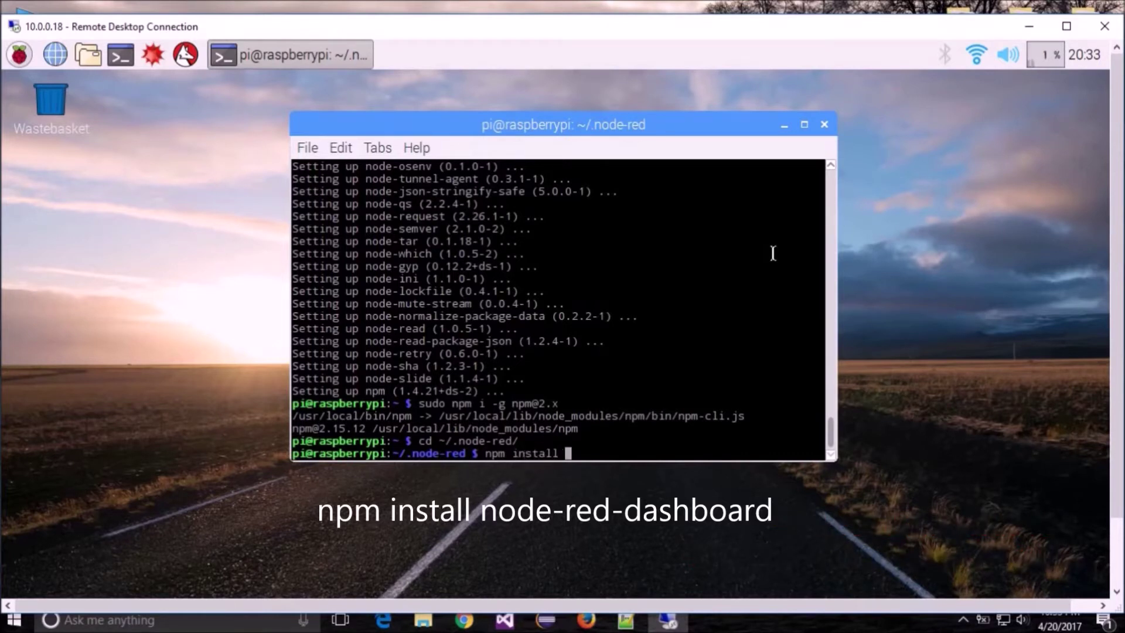
type("node-red-das")
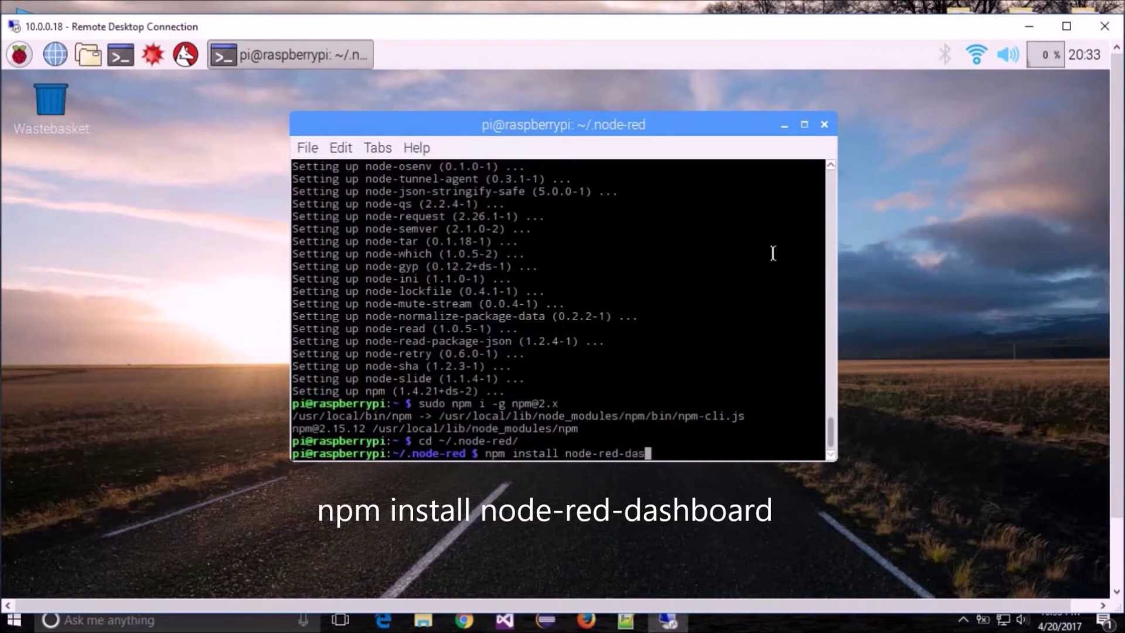
type("hboard")
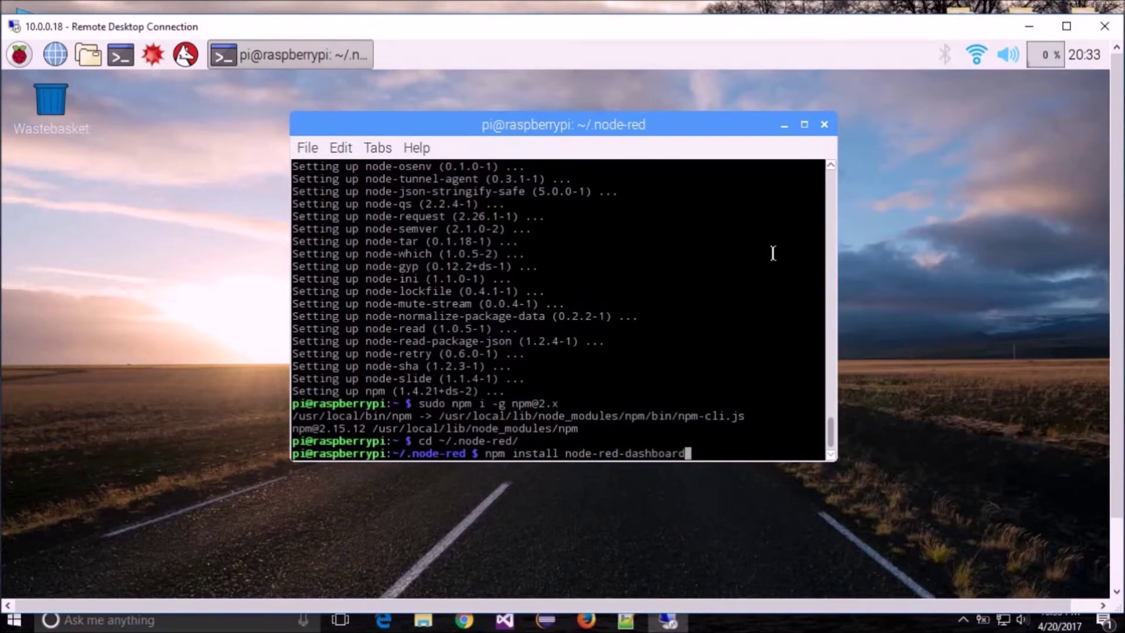
key("Return")
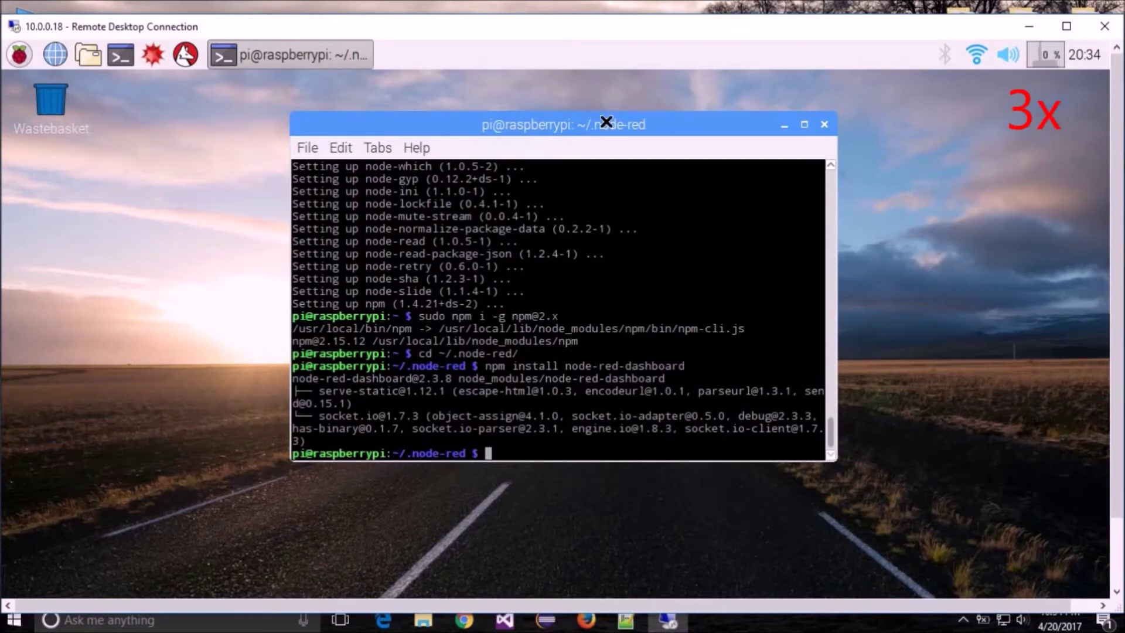
Launch Node-RED again from the Raspberry Pi's Programming applications
left_click(17, 54)
mouse_move(117, 86)
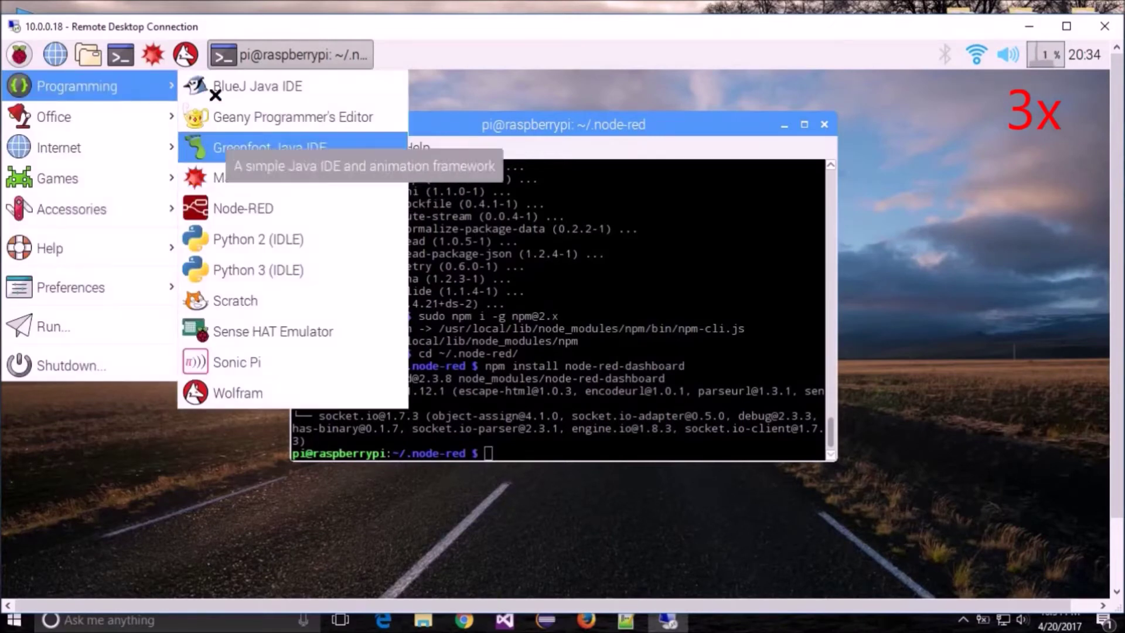
left_click(238, 209)
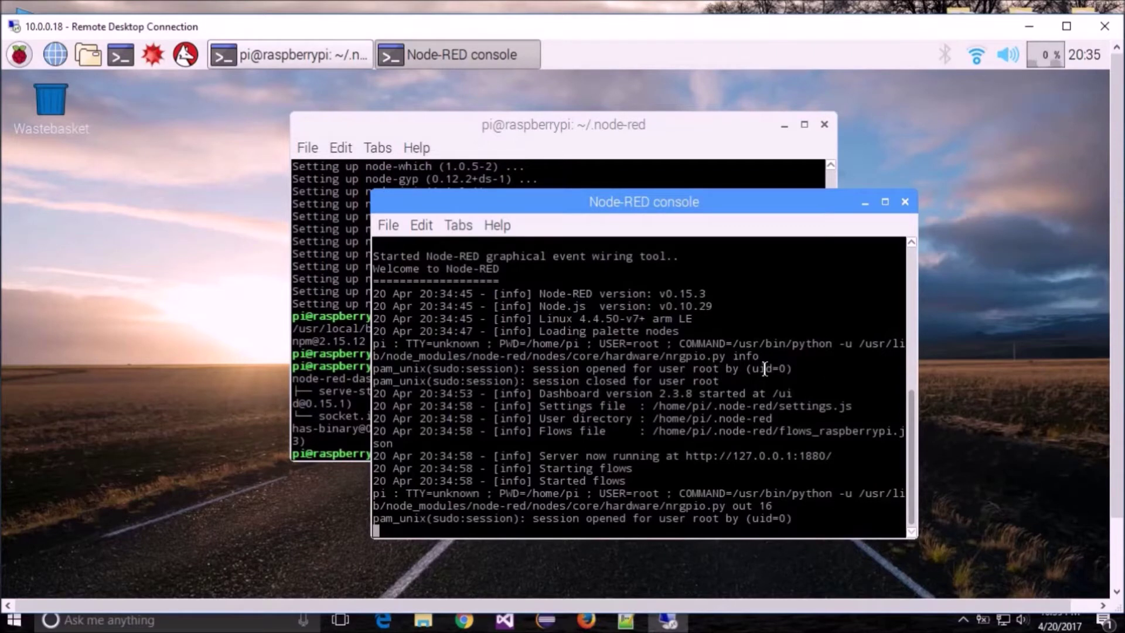
Switch to Chrome on the Windows computer, maximize its window and open the Node-RED editor at 10.0.0.18:1880
left_click(464, 620)
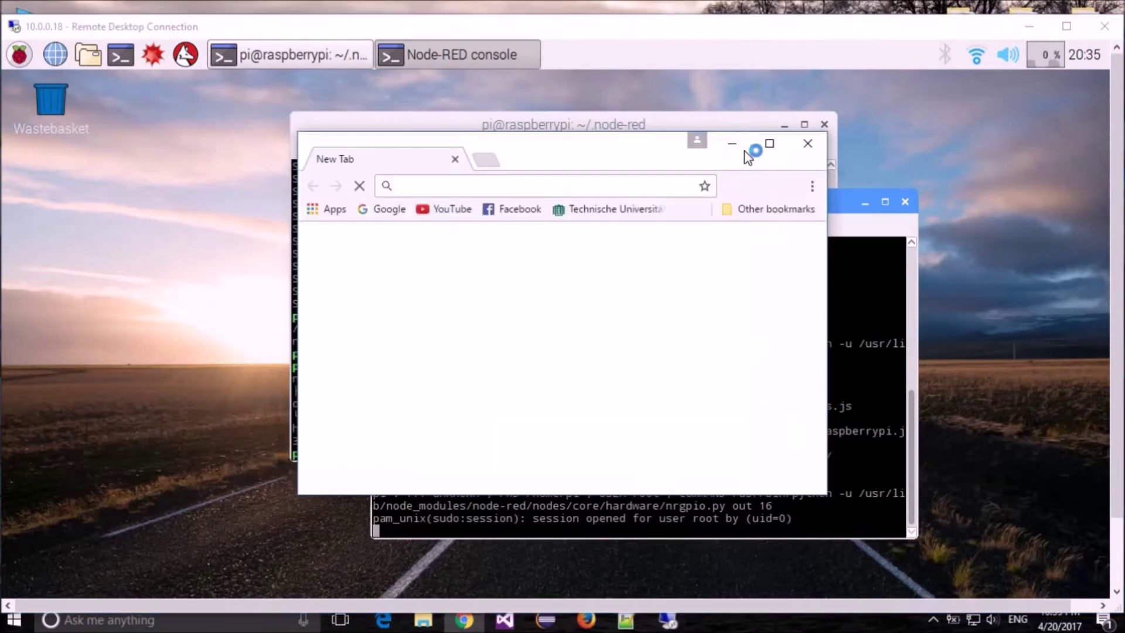
left_click(771, 147)
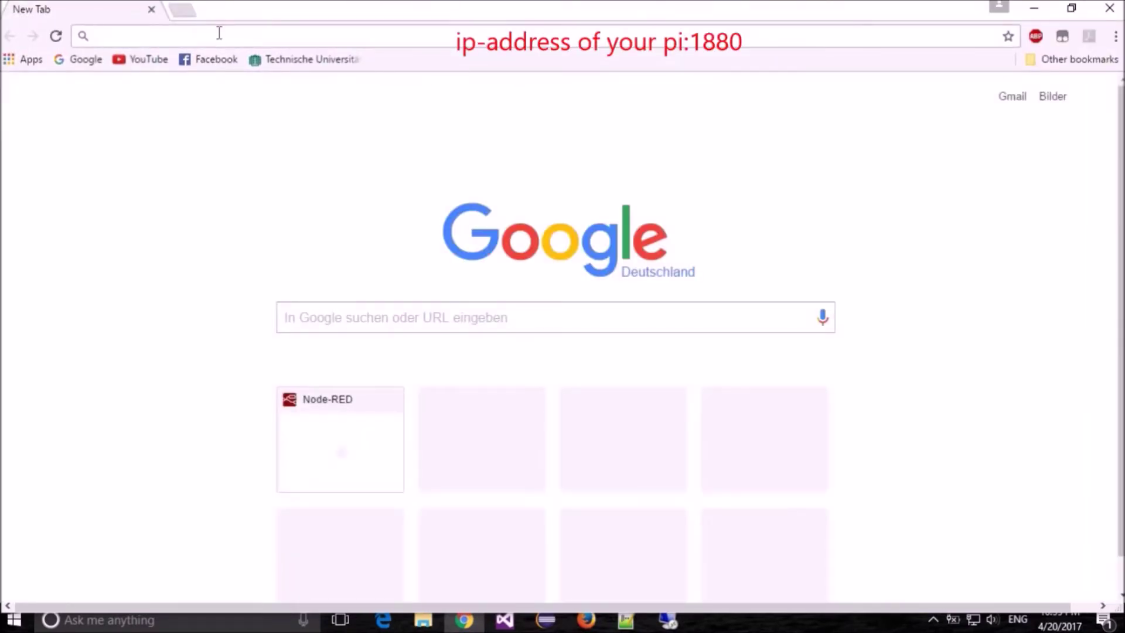
type("10.0.0.18:1880")
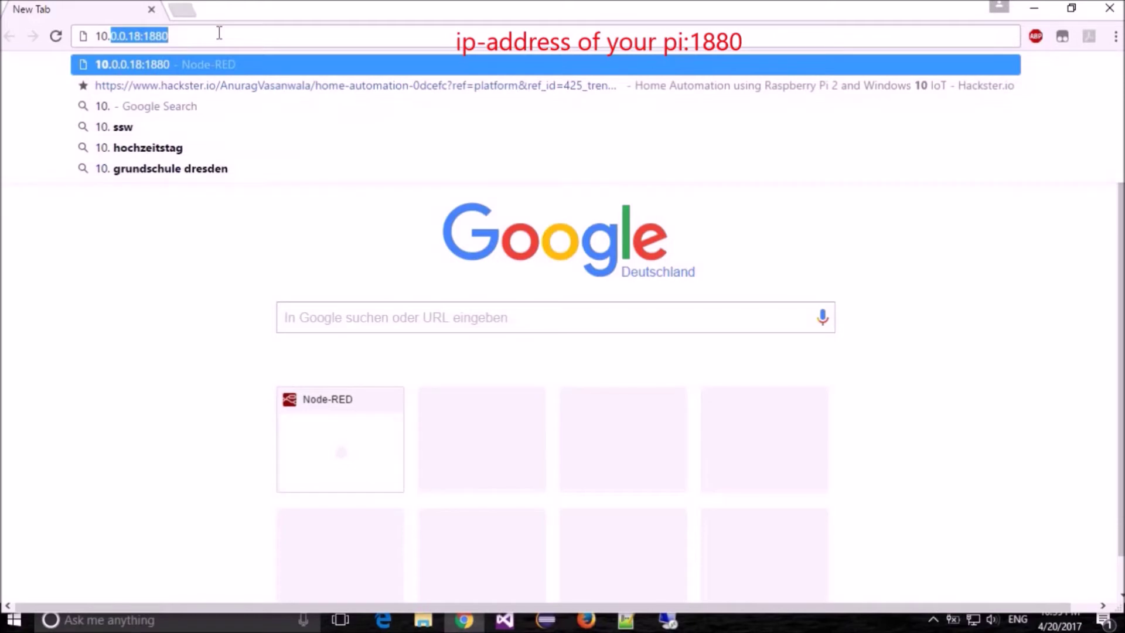
key("Right")
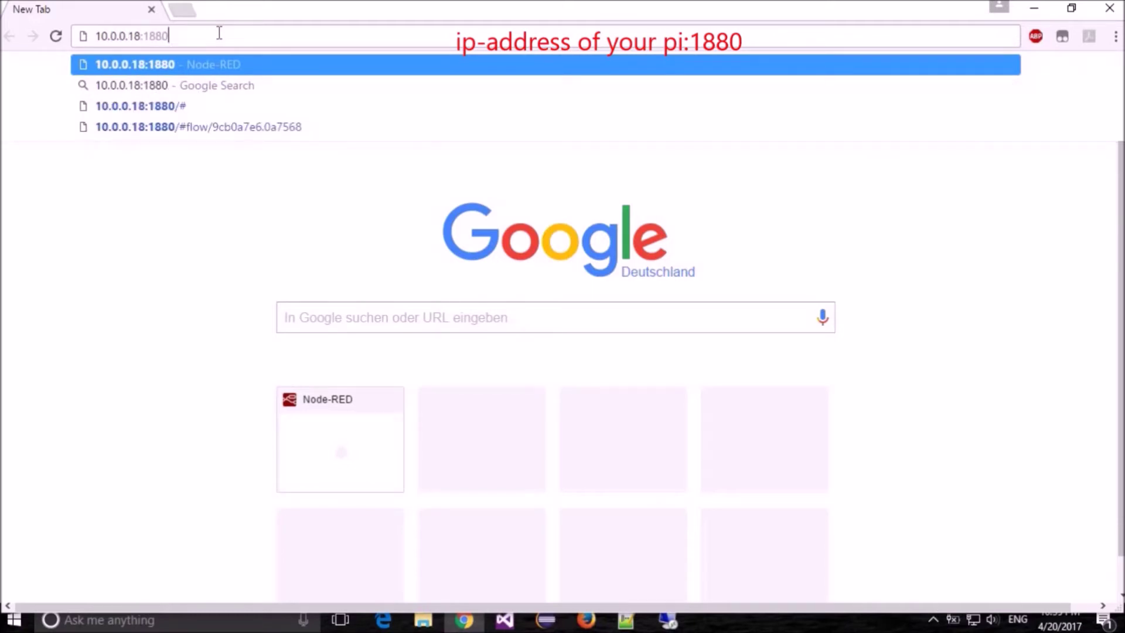
key("Return")
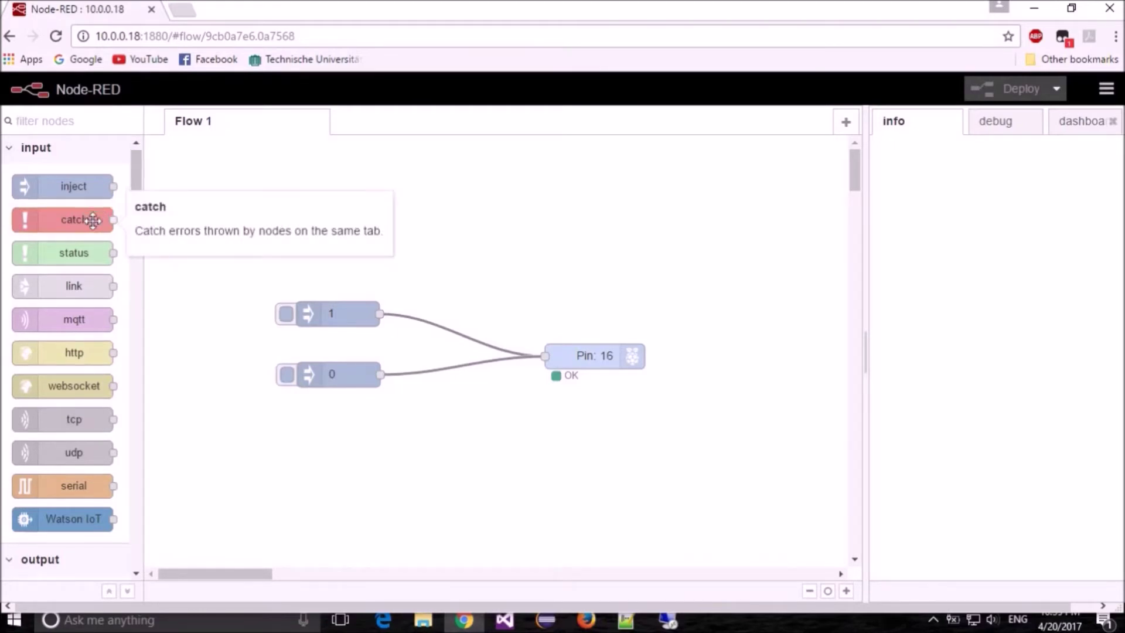
Look through the node palette down to the dashboard category and examine which dashboard nodes are available
scroll(91, 222, "down", 15)
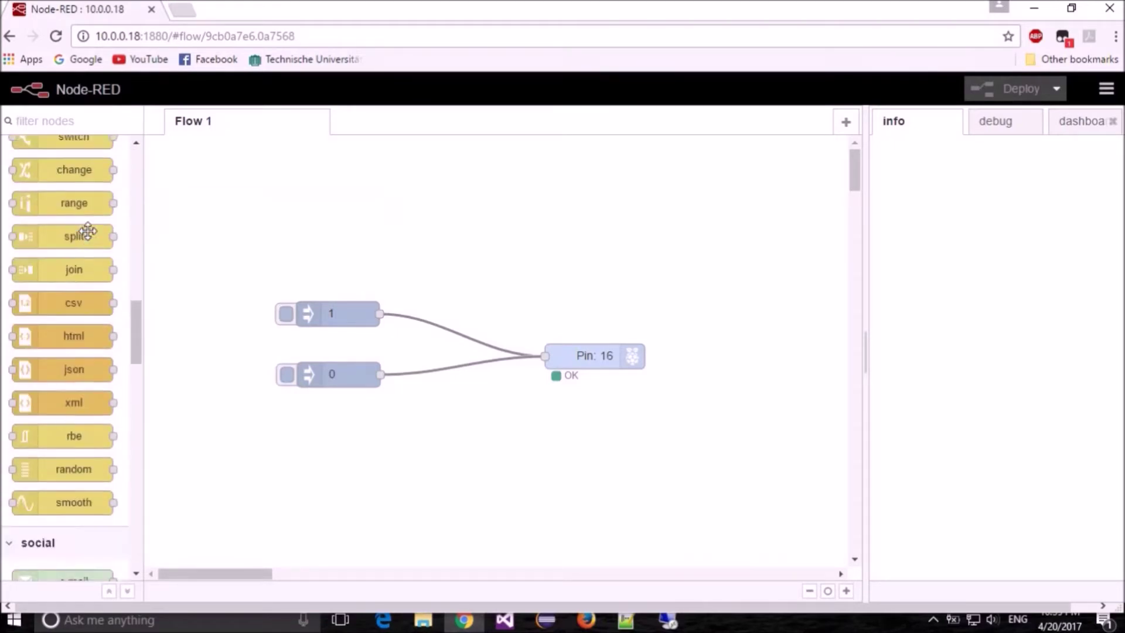
scroll(84, 300, "down", 5)
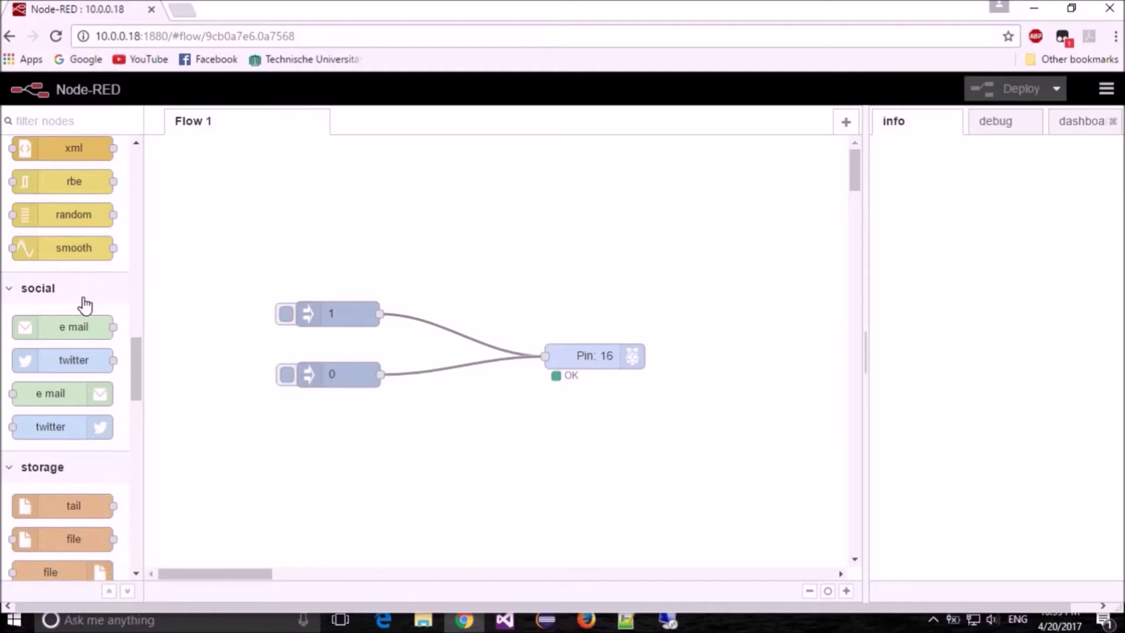
scroll(81, 296, "down", 14)
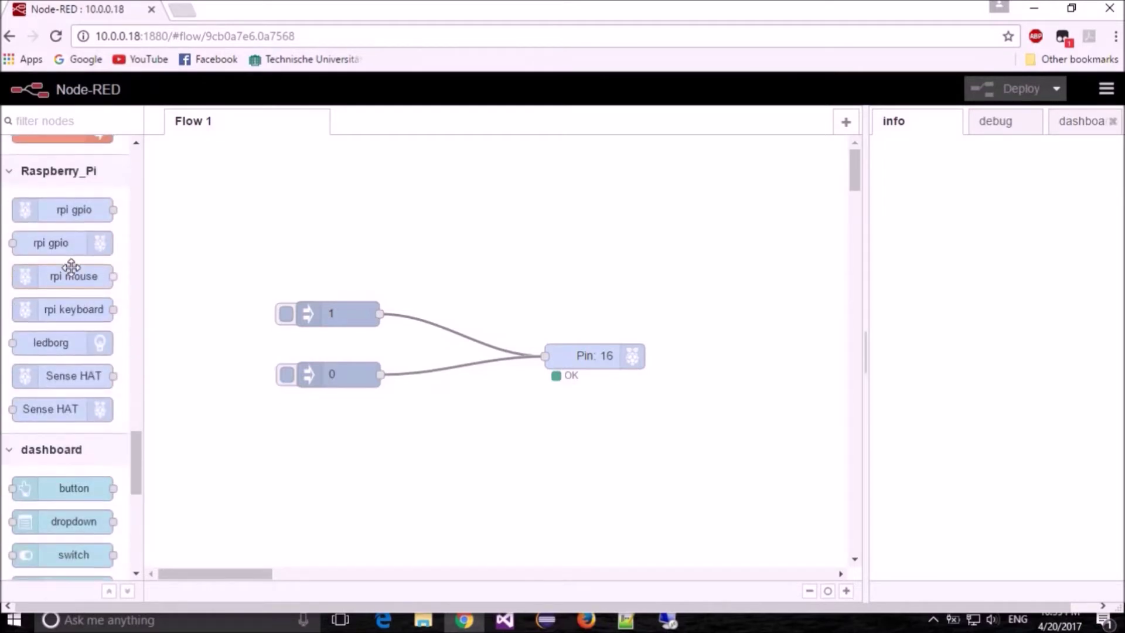
scroll(71, 267, "down", 5)
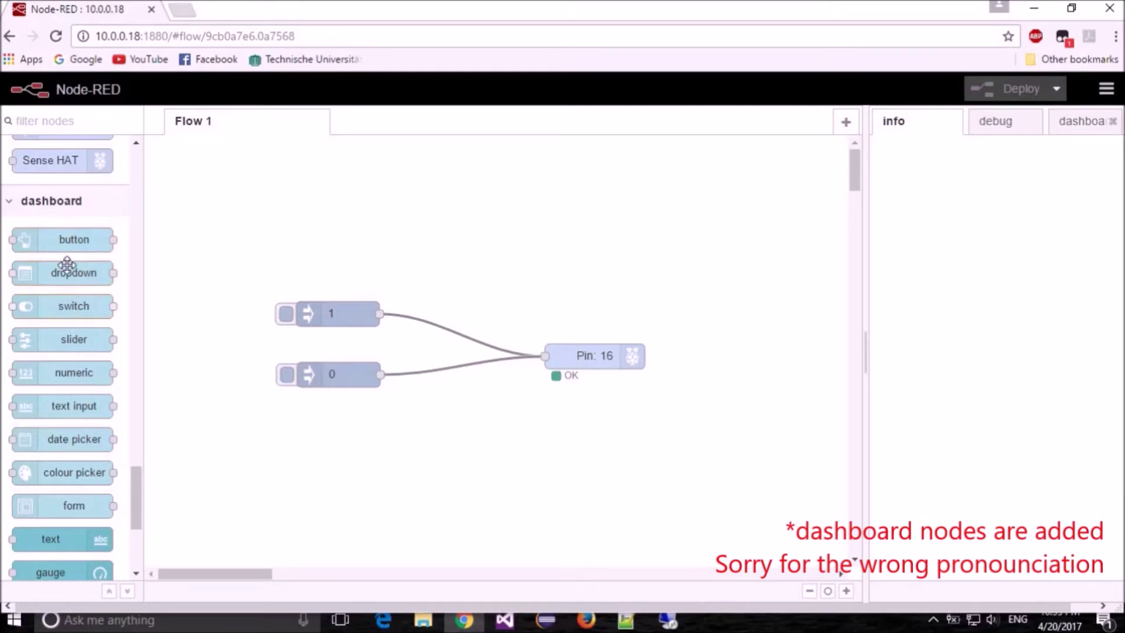
scroll(68, 331, "down", 2)
scroll(82, 353, "down", 3)
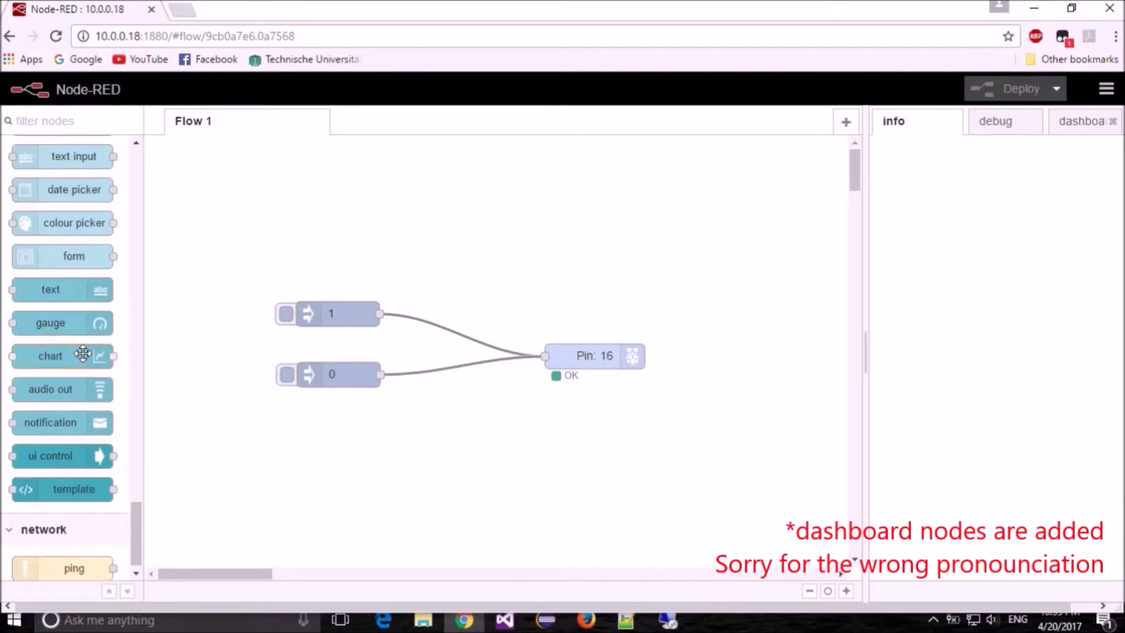
scroll(83, 354, "up", 5)
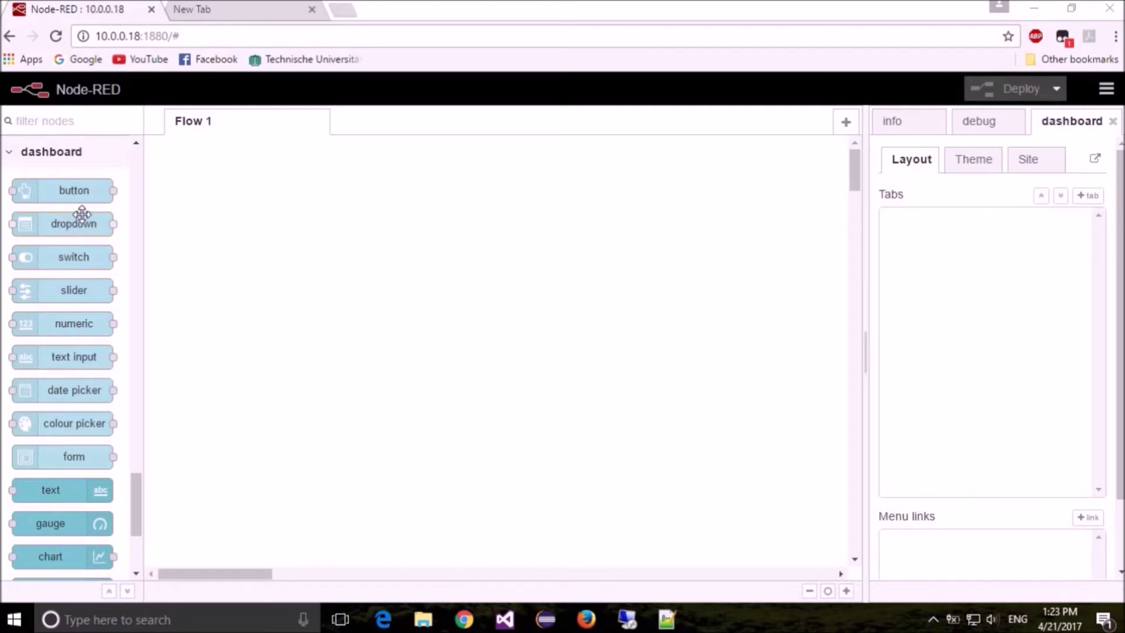
Place a dashboard button, switch and slider node below one another in Flow 1 and roughly align them
left_click_drag(63, 191, 312, 201)
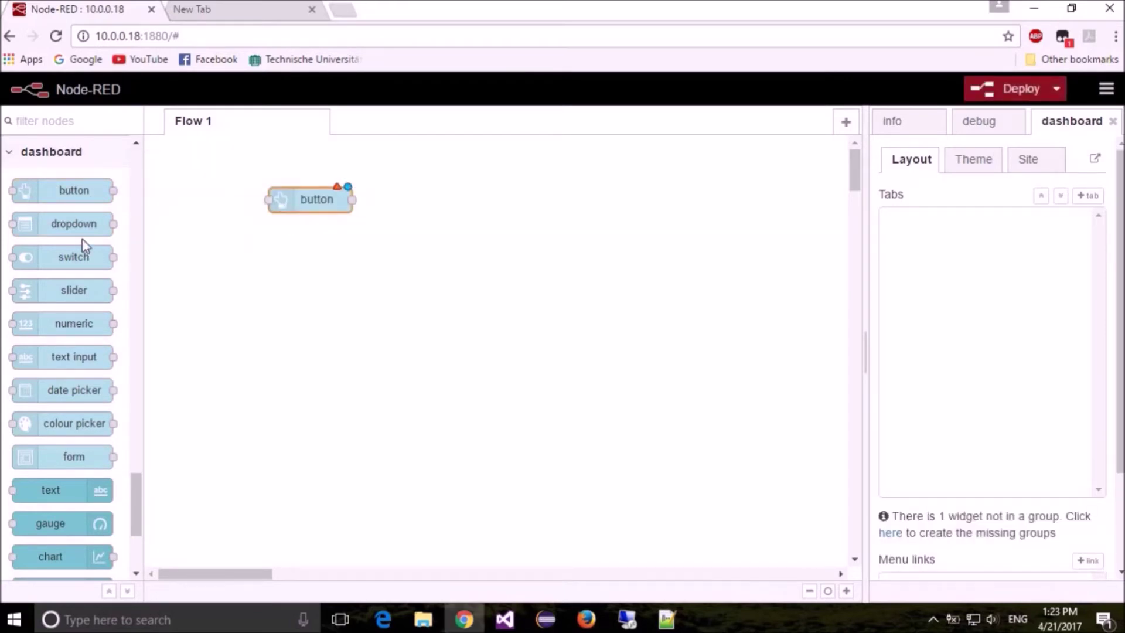
left_click_drag(70, 258, 305, 253)
left_click_drag(71, 291, 309, 312)
left_click_drag(328, 254, 356, 248)
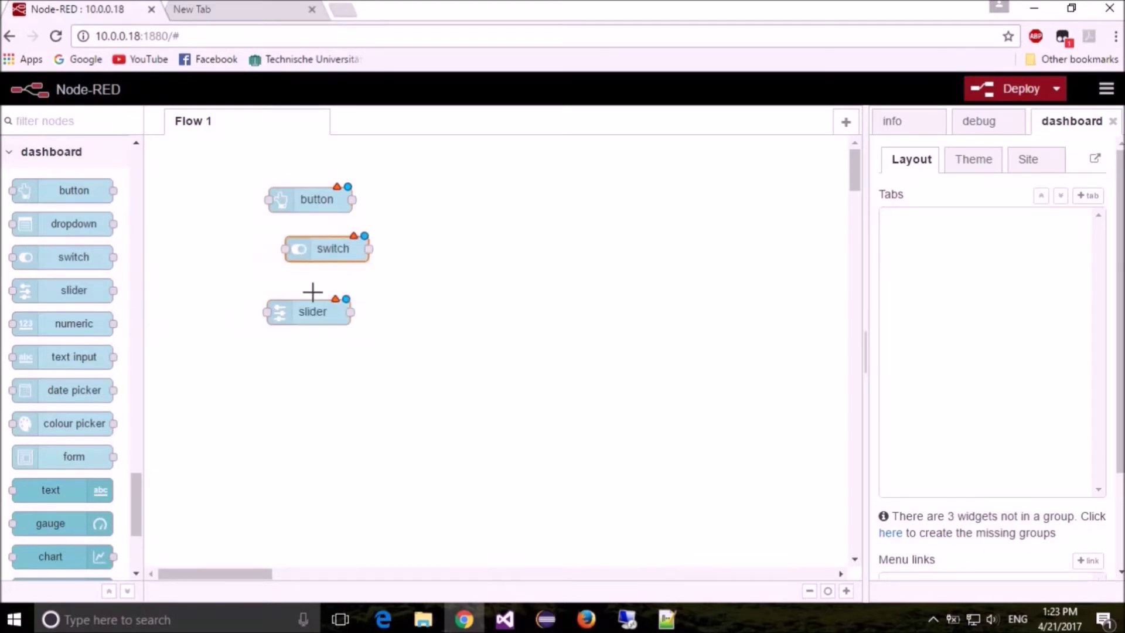
left_click_drag(329, 311, 353, 311)
left_click_drag(307, 201, 322, 201)
Start a new dashboard group for the button node and name it Room
double_click(321, 201)
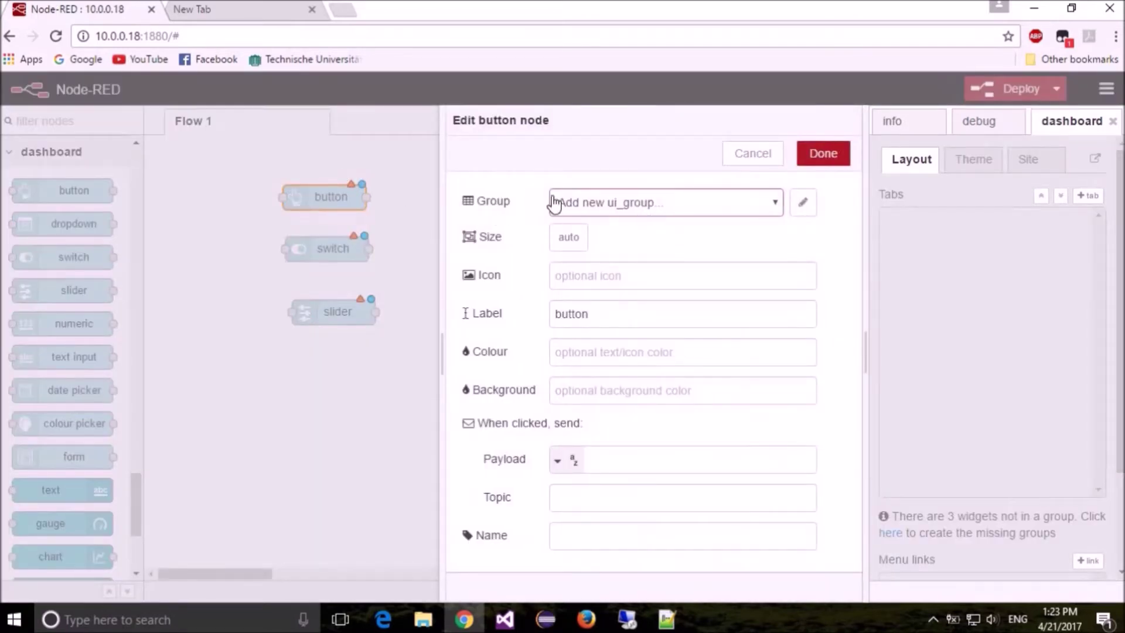
left_click(803, 202)
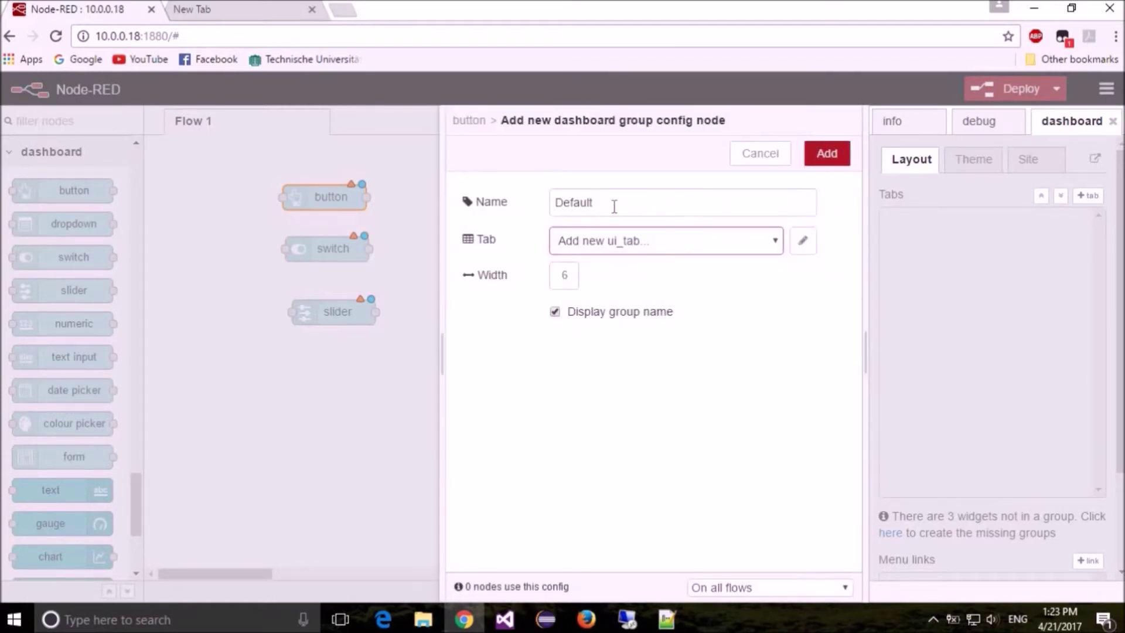
double_click(586, 203)
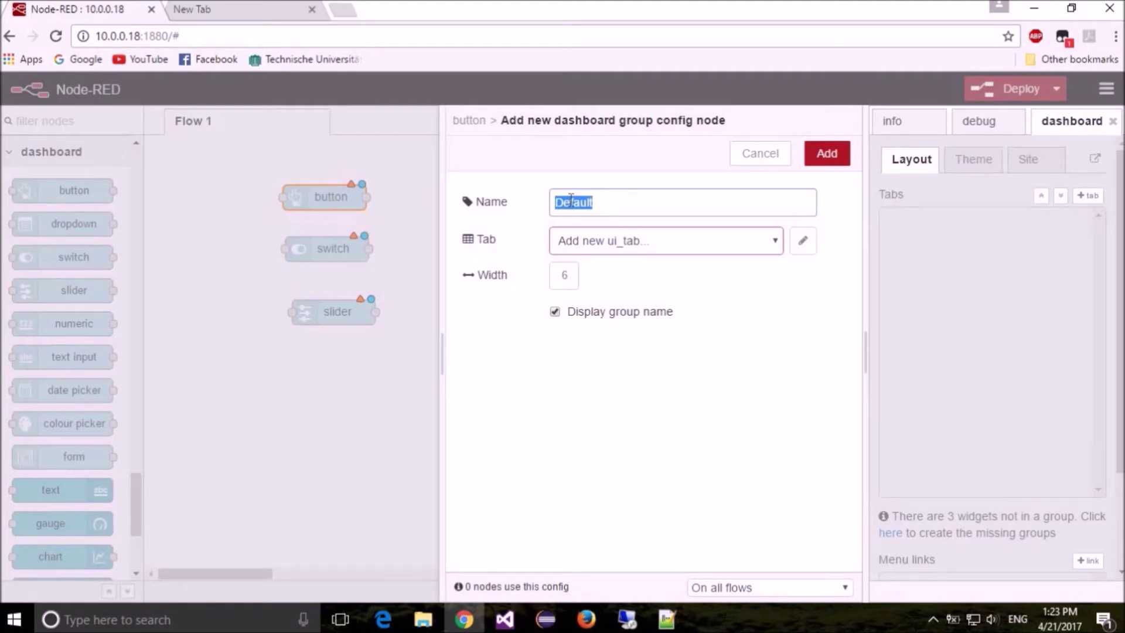
type("R")
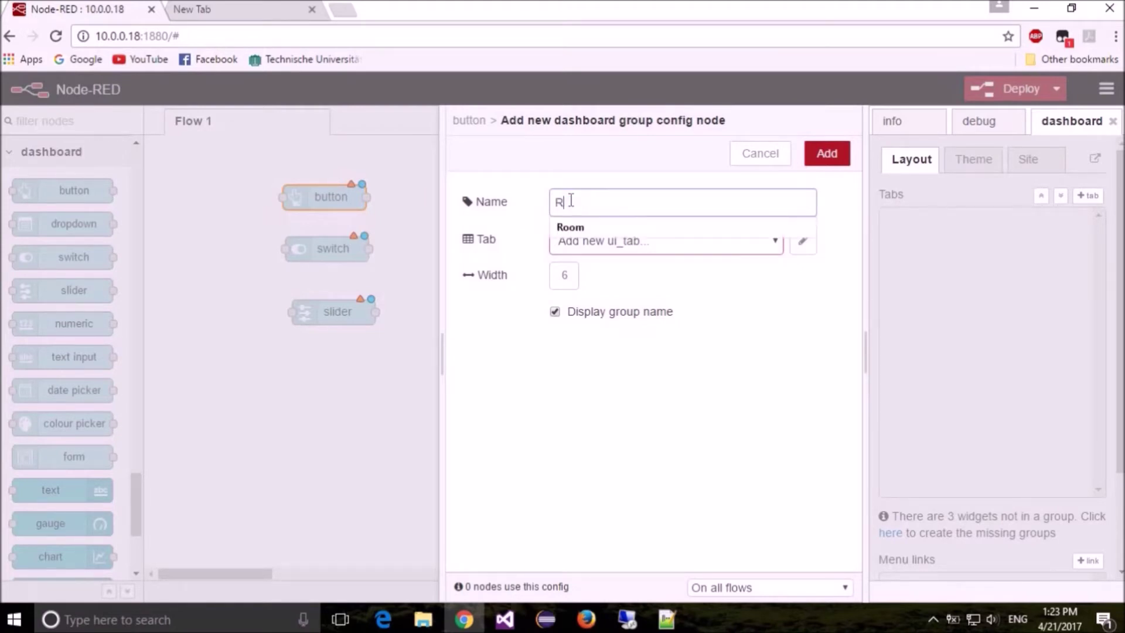
type("oom")
left_click(507, 248)
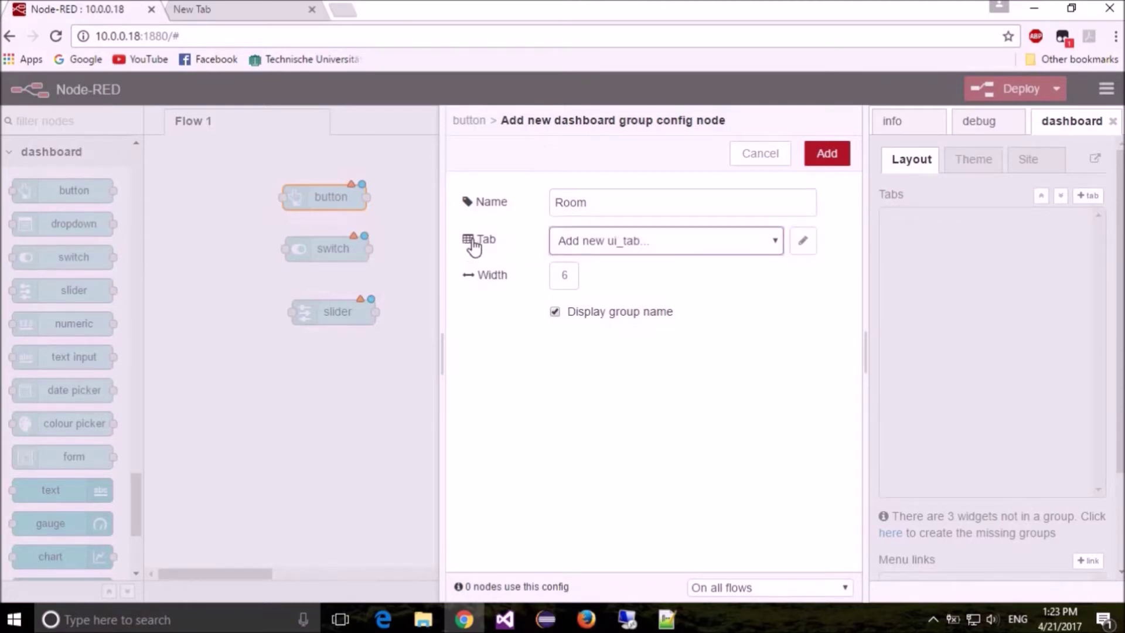
Create a new dashboard tab named Home for the Room group, then add the group and save the button node
left_click(704, 247)
left_click(661, 266)
left_click(804, 246)
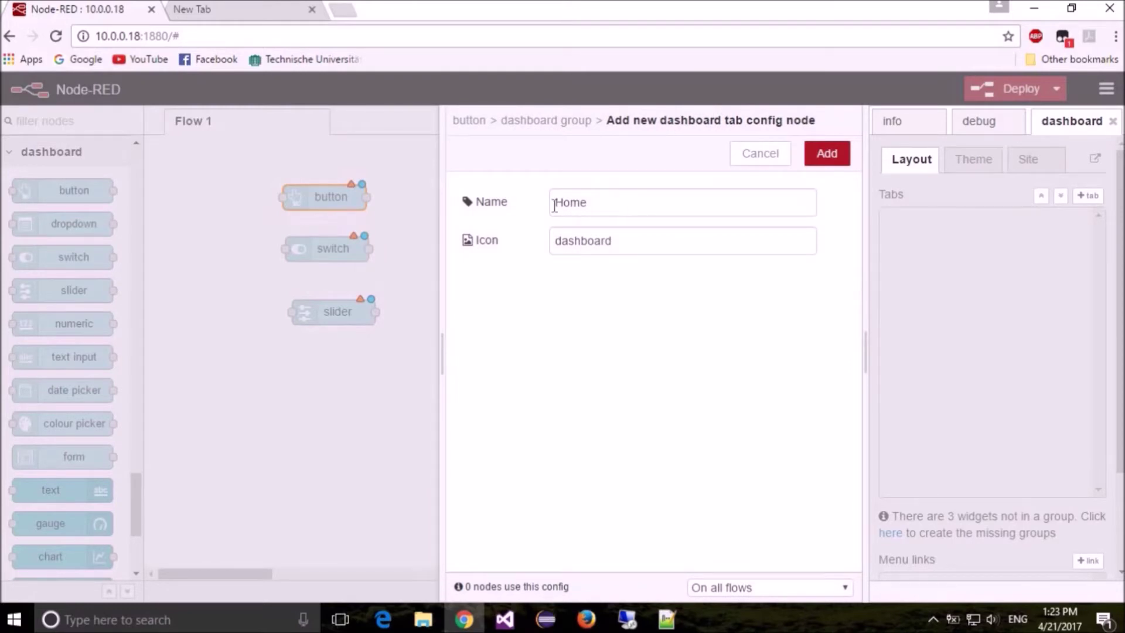
left_click(833, 164)
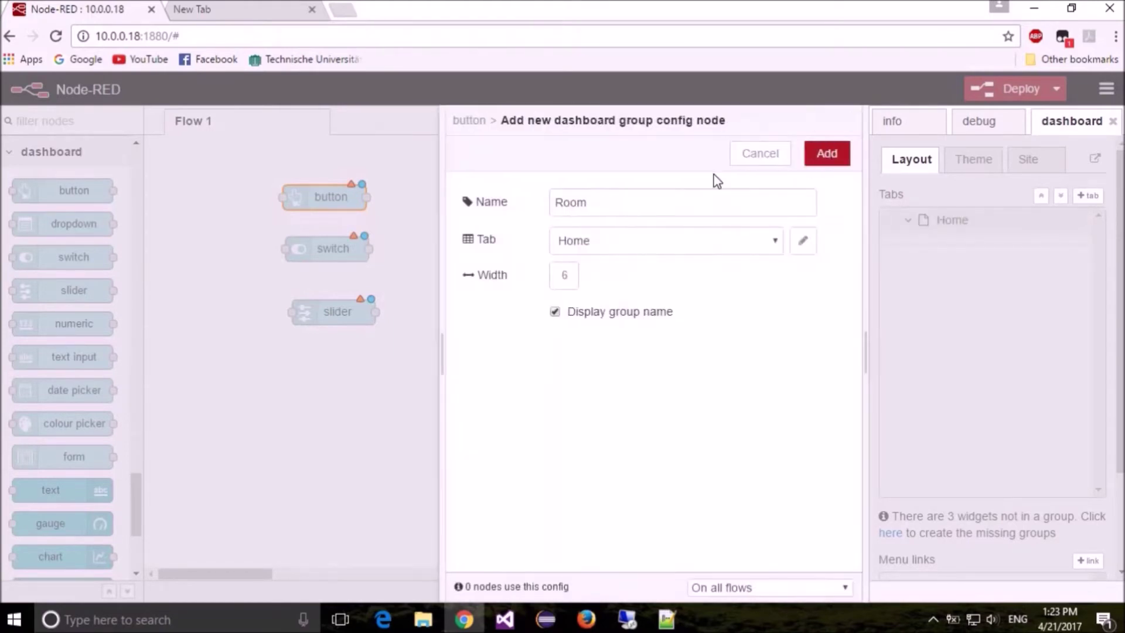
left_click(824, 157)
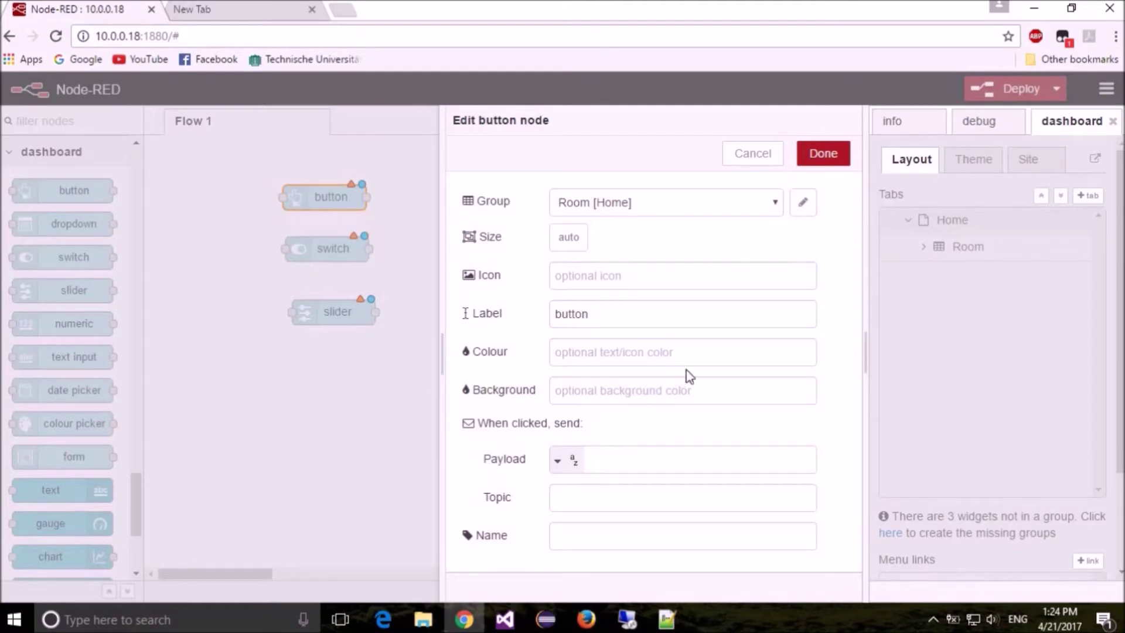
left_click(825, 153)
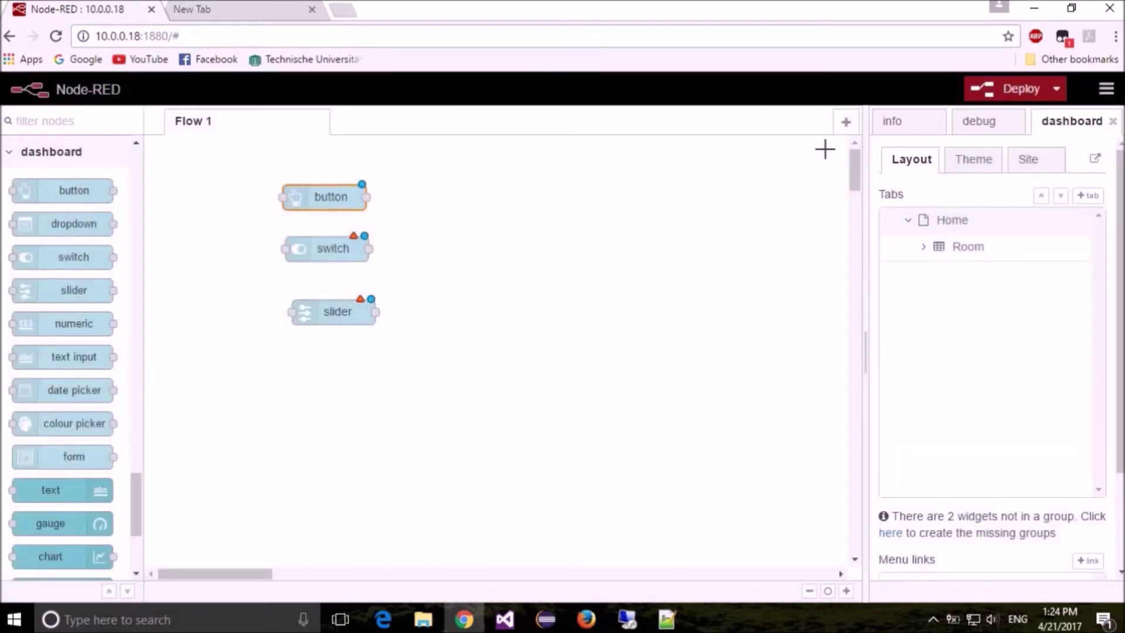
Assign the switch node and the slider node to the Room [Home] group
double_click(331, 250)
left_click(620, 208)
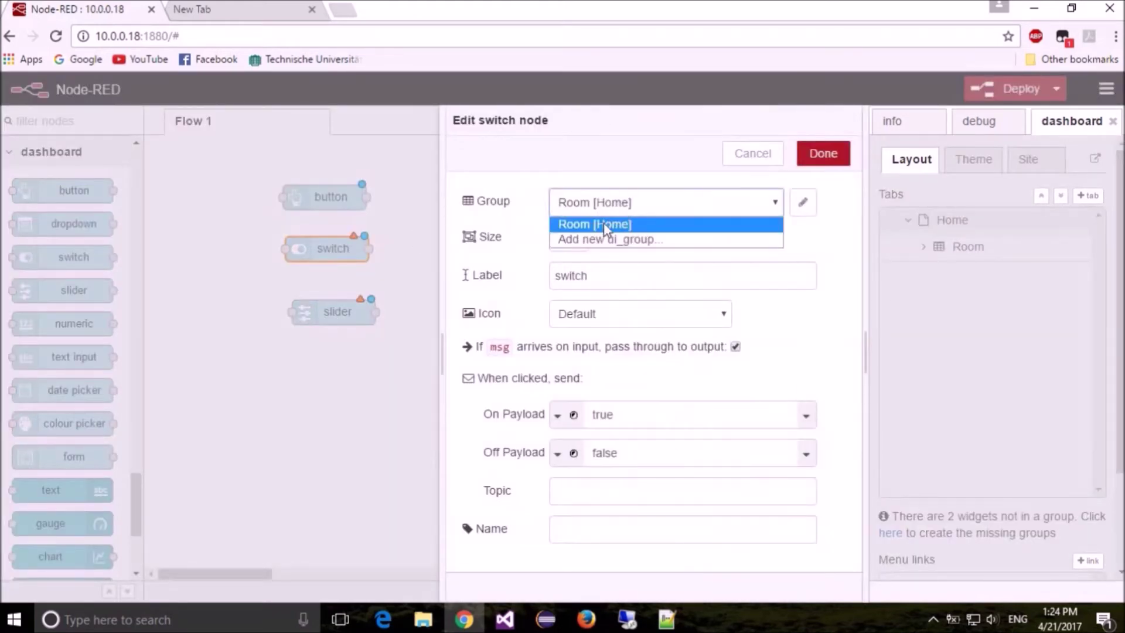
left_click(601, 226)
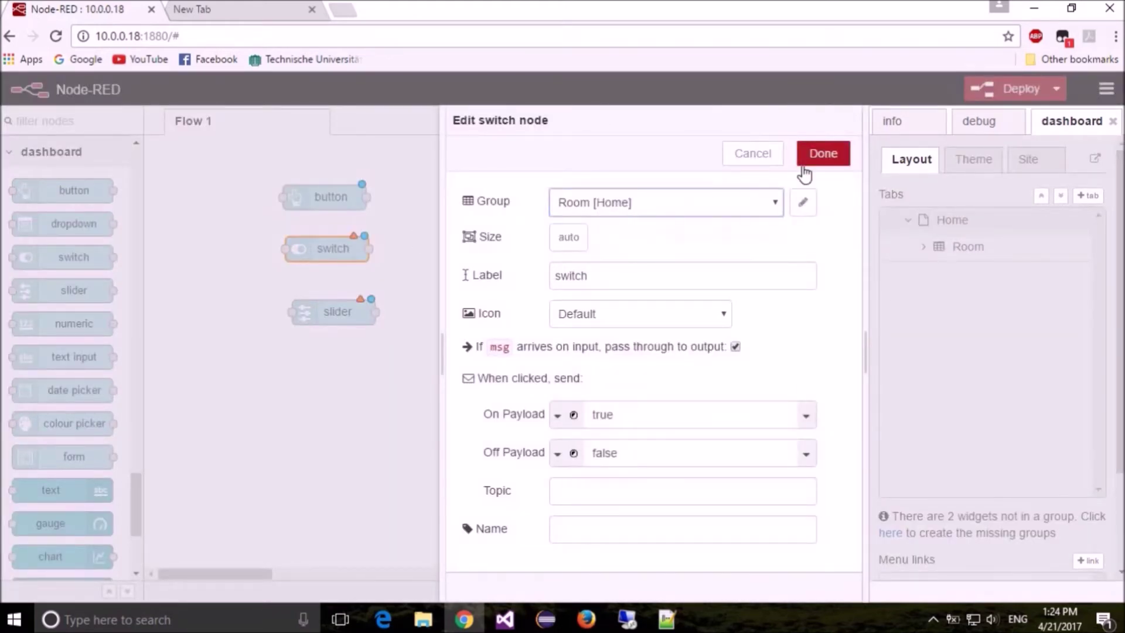
left_click(823, 153)
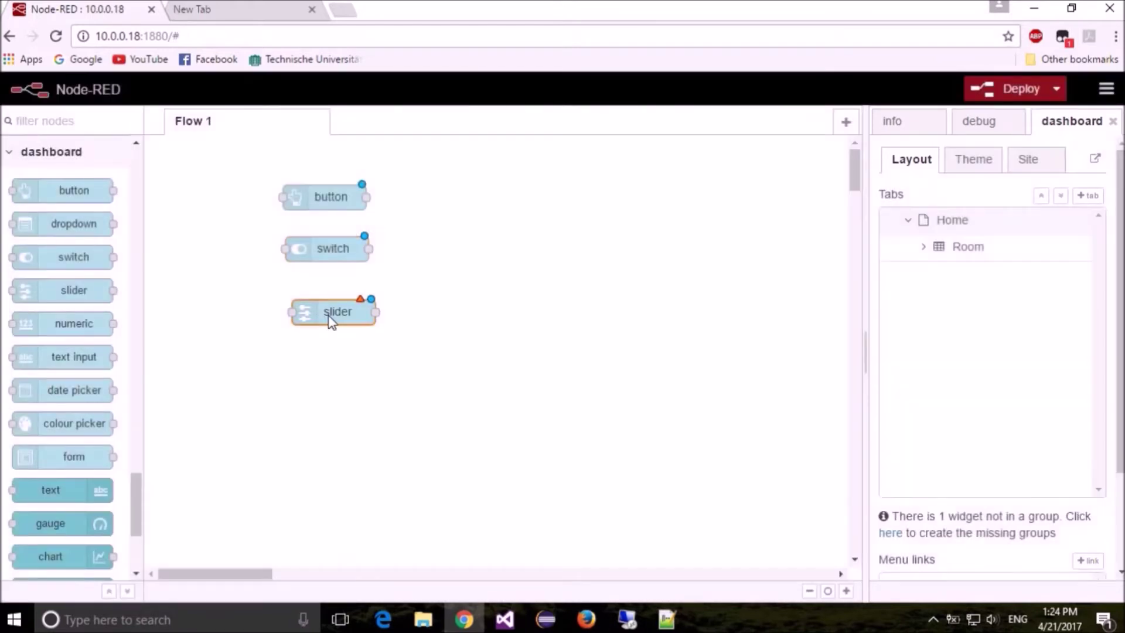
double_click(330, 317)
left_click(672, 211)
left_click(597, 226)
left_click(821, 153)
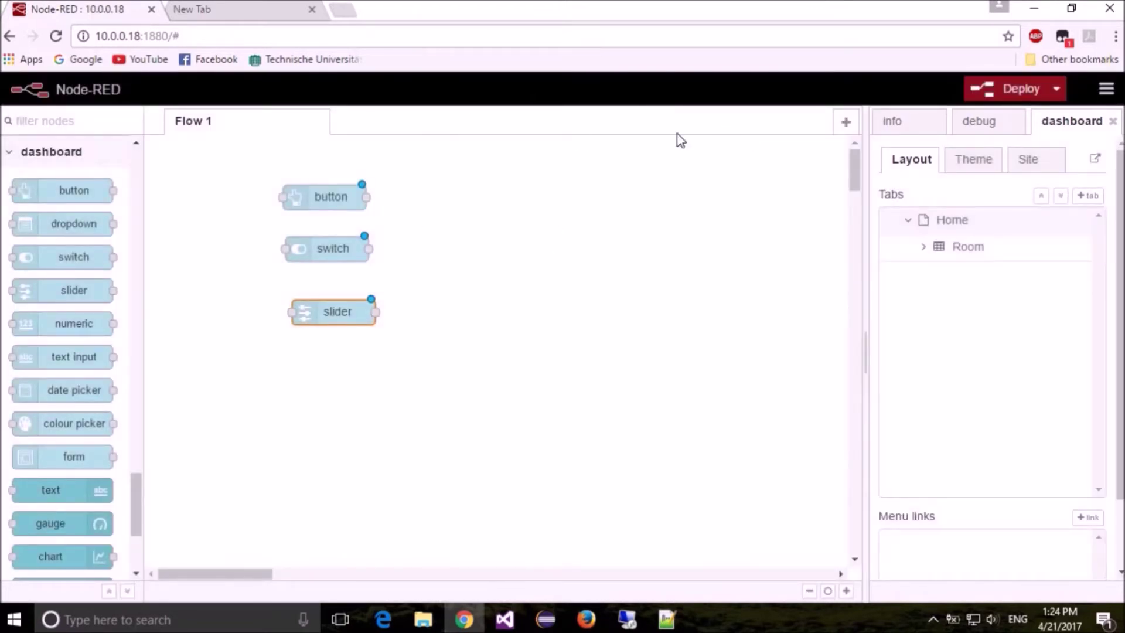
Deploy the flow and open the dashboard page at 10.0.0.18:1880/ui in the other browser tab
left_click(1007, 91)
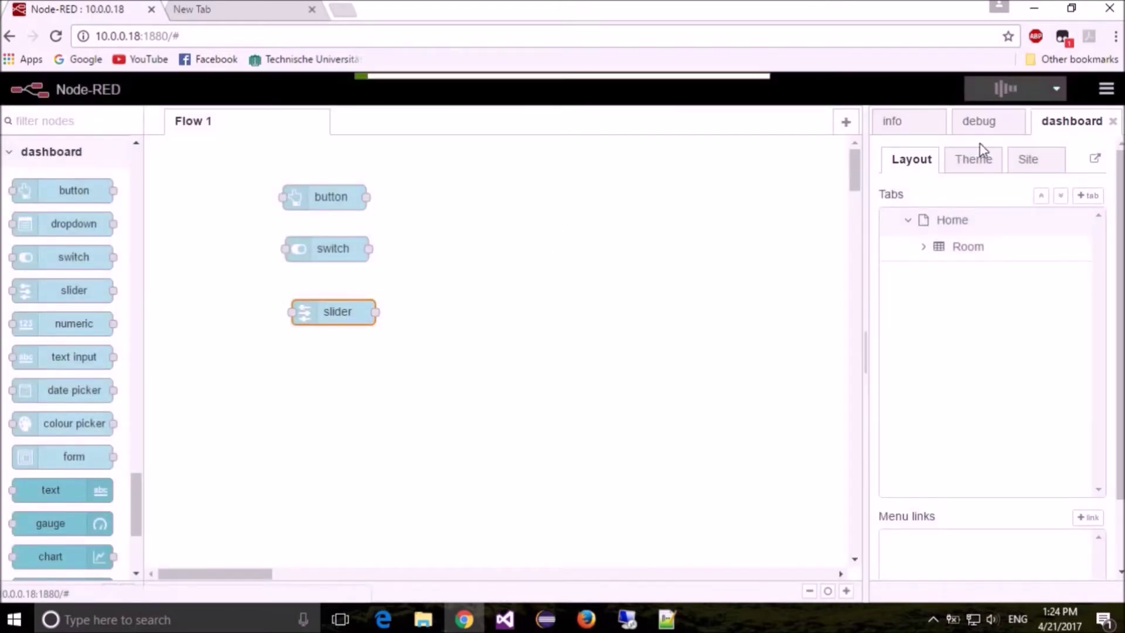
left_click(251, 17)
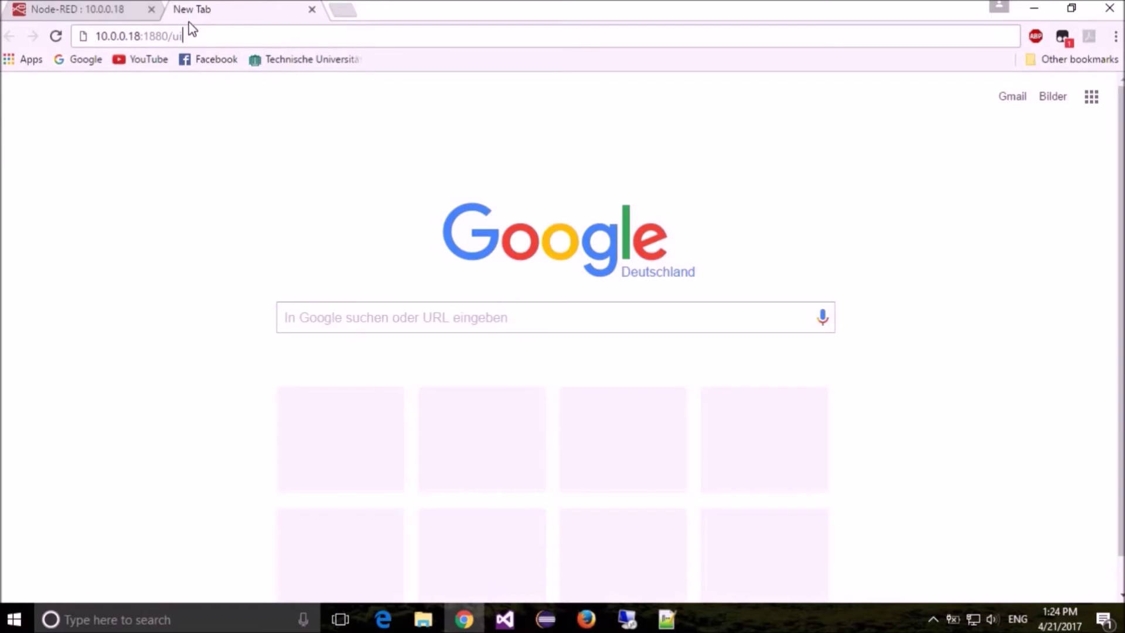
key("Return")
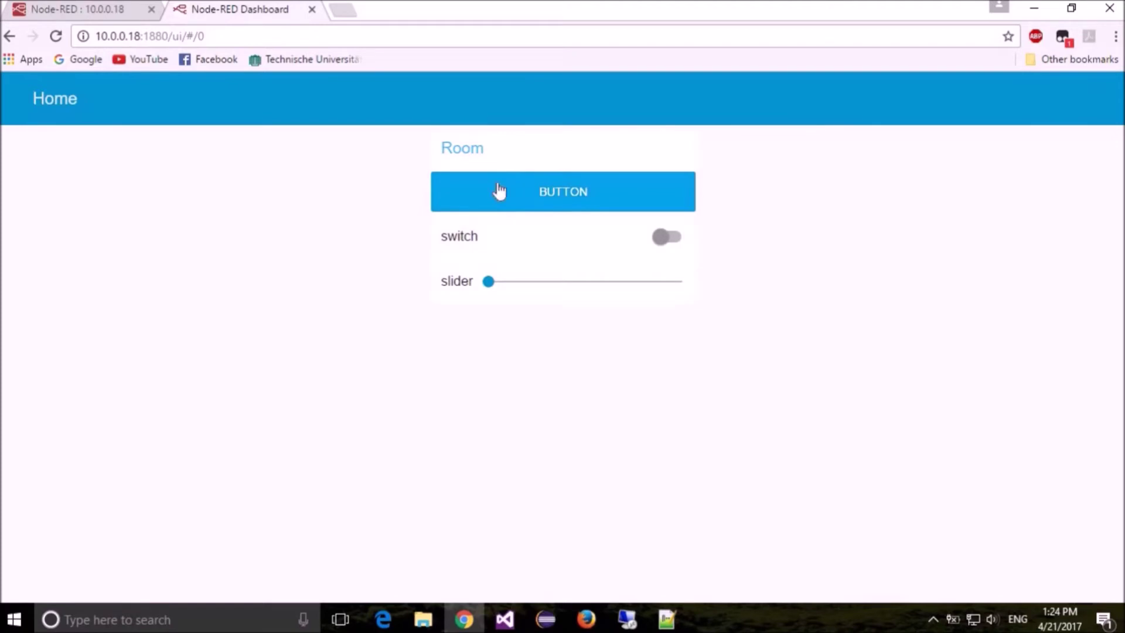
Try out the Room controls on the dashboard by moving the slider and turning the switch on
left_click_drag(489, 281, 565, 282)
left_click(665, 245)
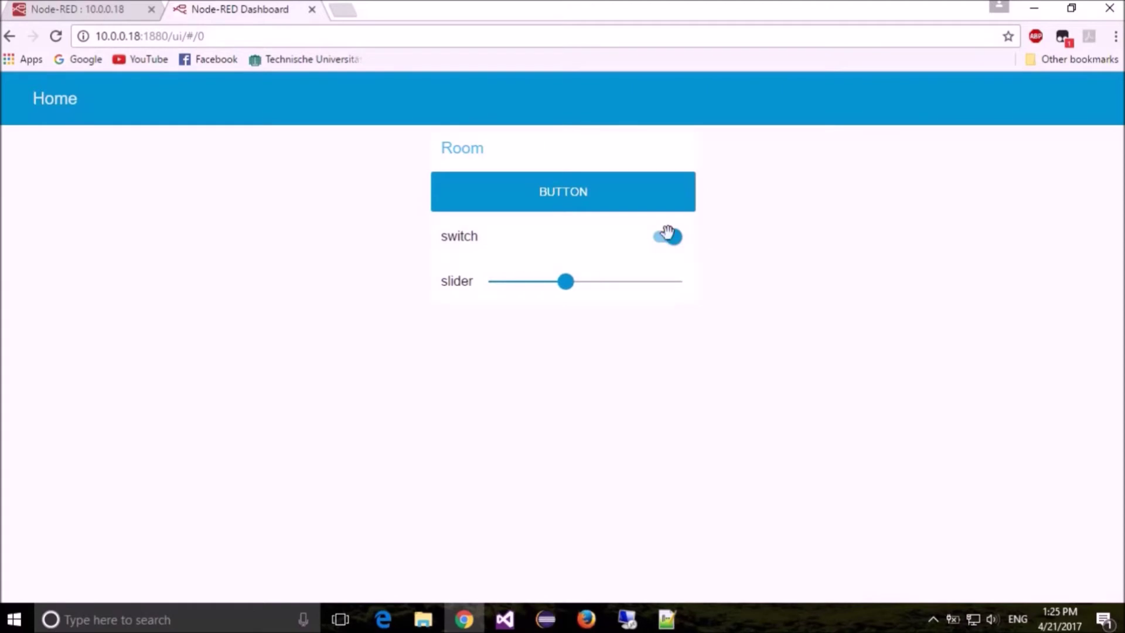
left_click(510, 282)
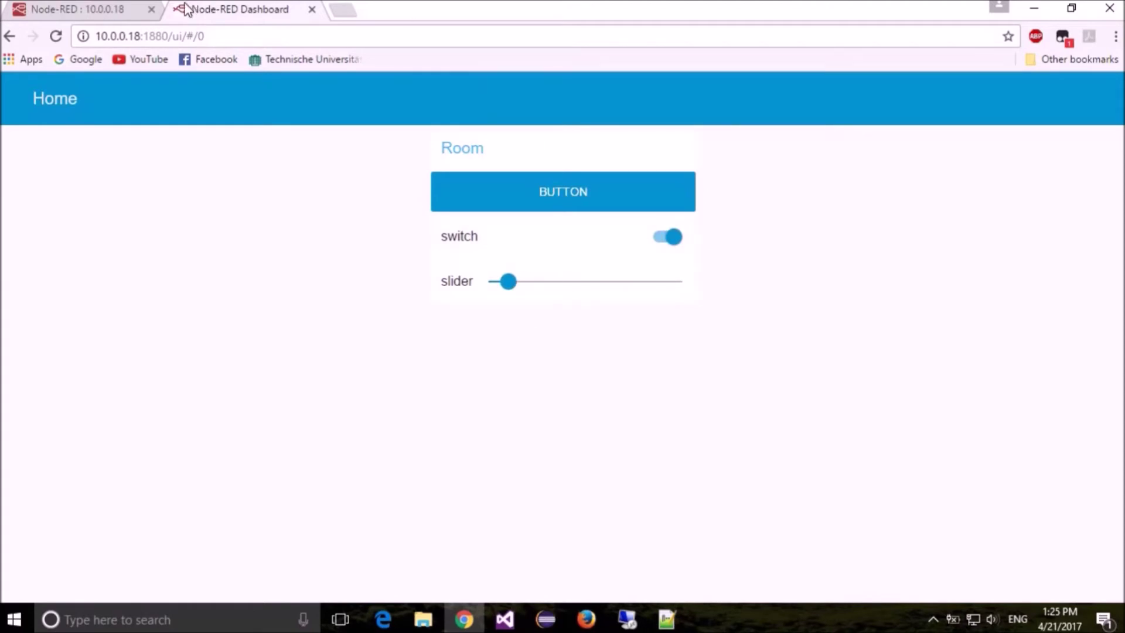
Return to the flow editor and add two switch nodes, a slider node and a button node beside the existing ones
left_click(101, 10)
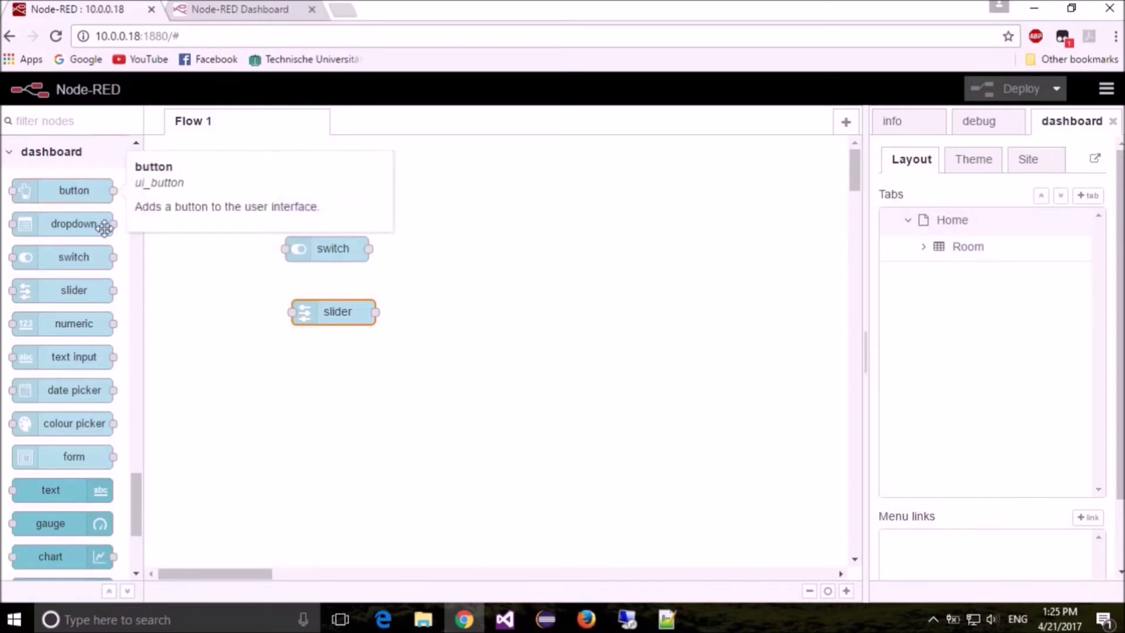
left_click_drag(63, 256, 605, 264)
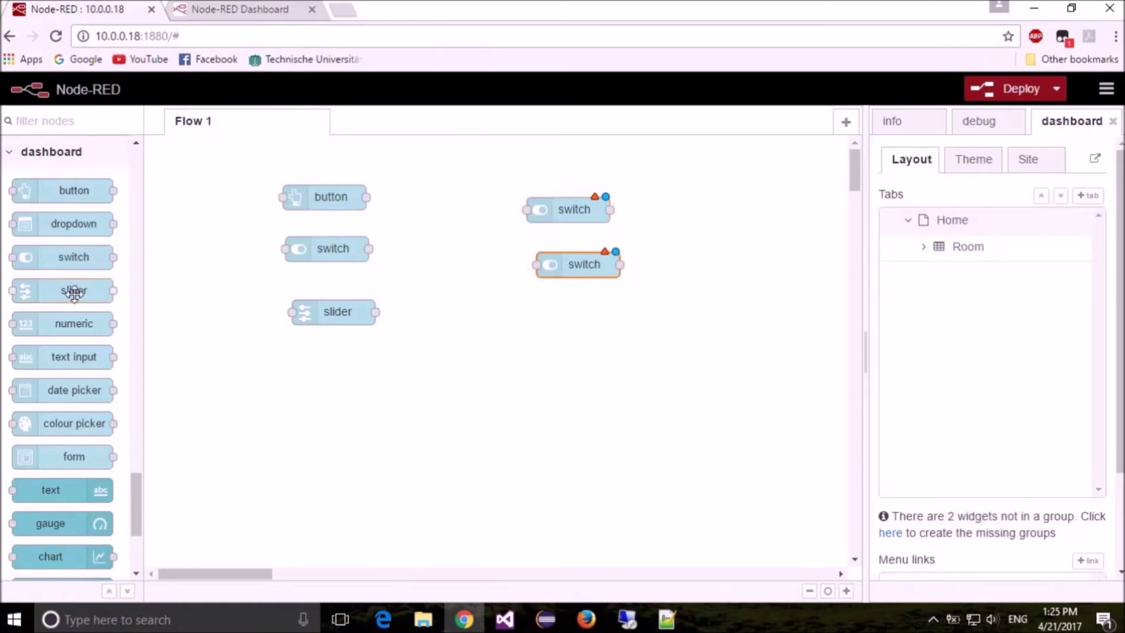
left_click_drag(71, 289, 548, 320)
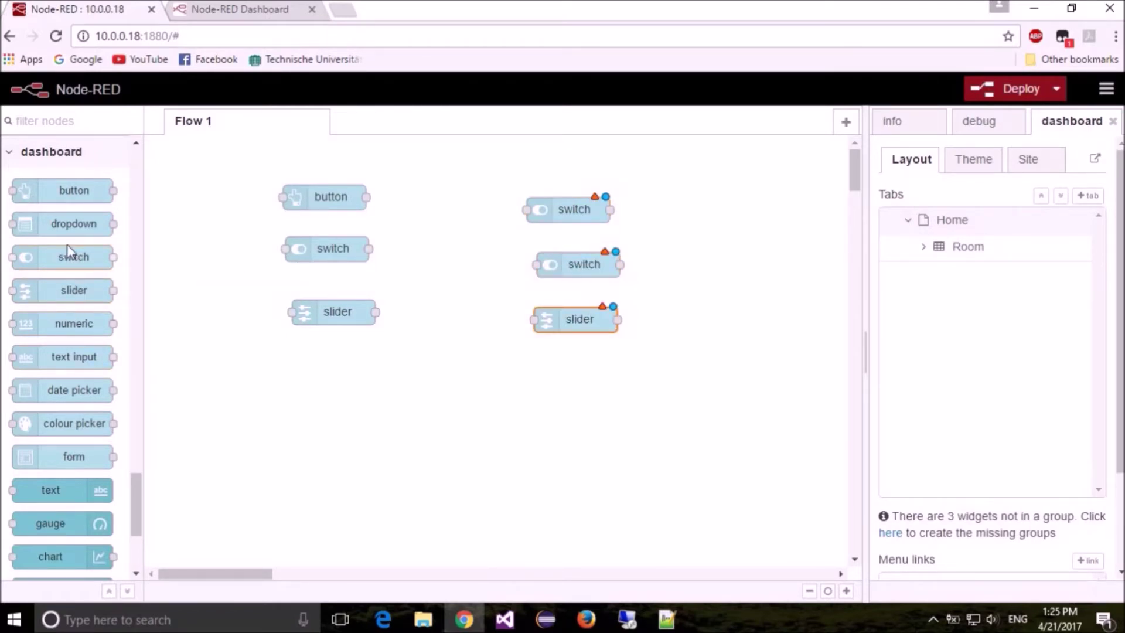
left_click_drag(53, 189, 582, 371)
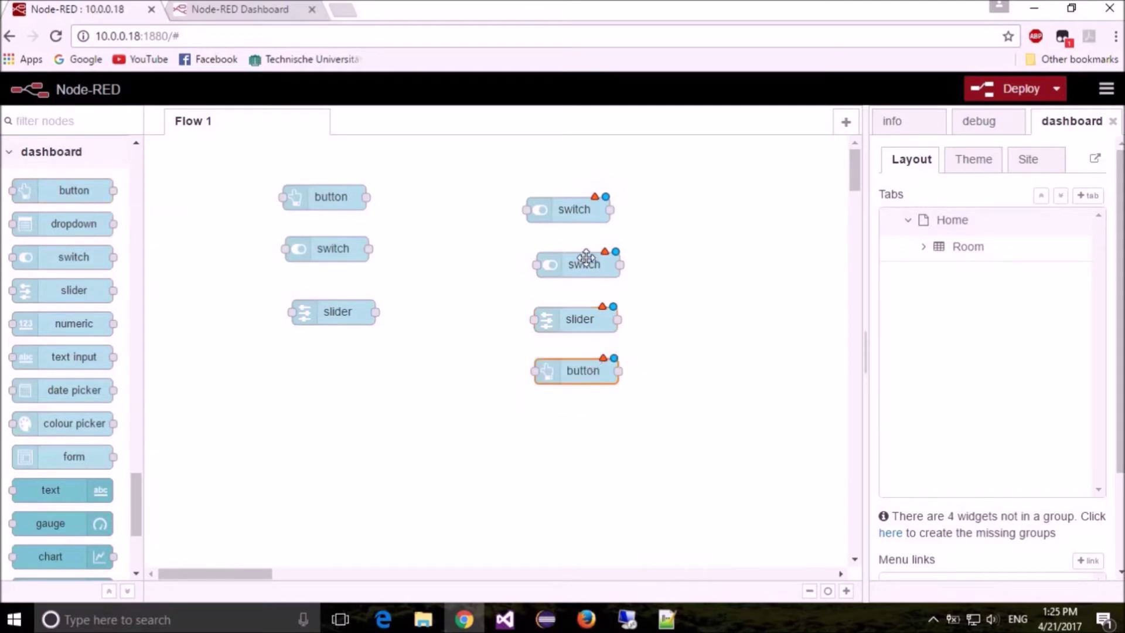
Create a dashboard group named Room2 on the Home tab and assign the upper new switch node to it
double_click(569, 207)
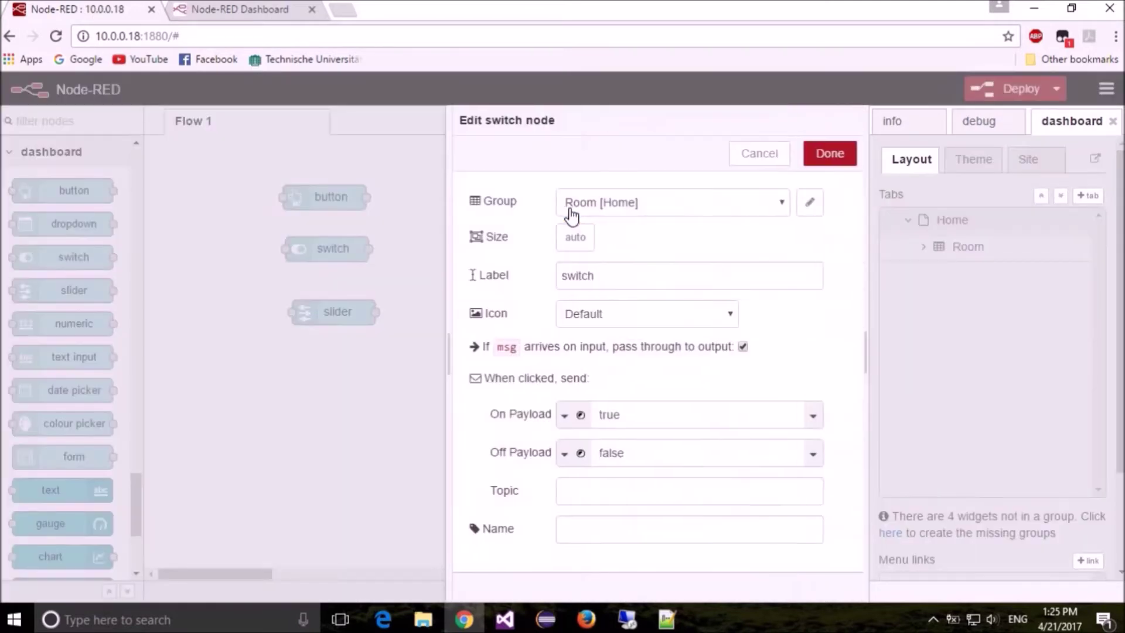
left_click(760, 207)
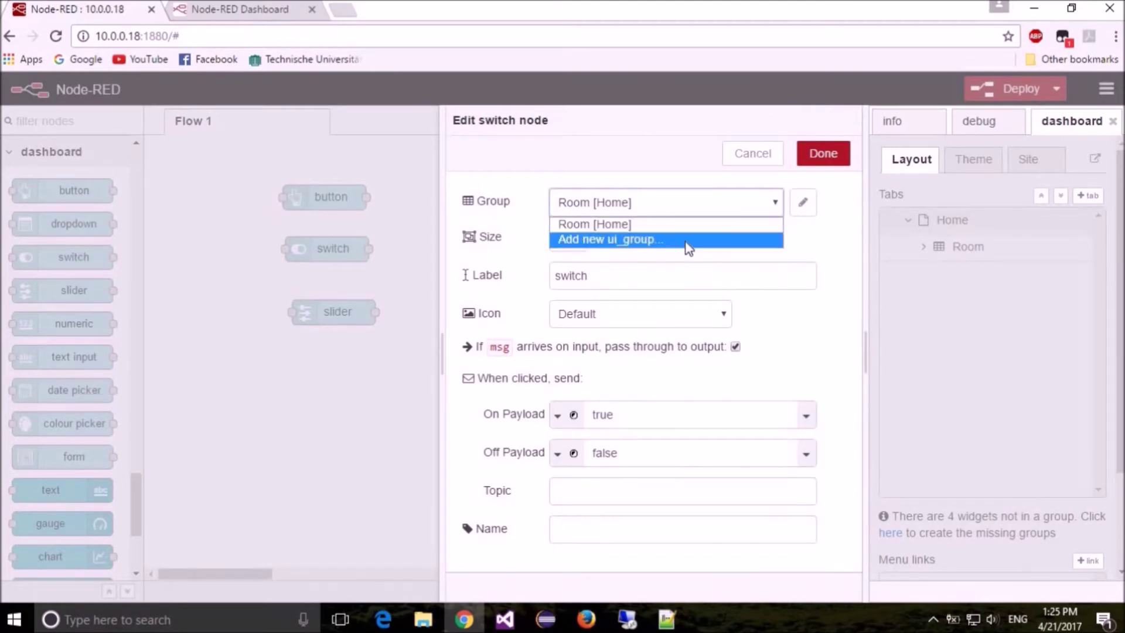
left_click(687, 242)
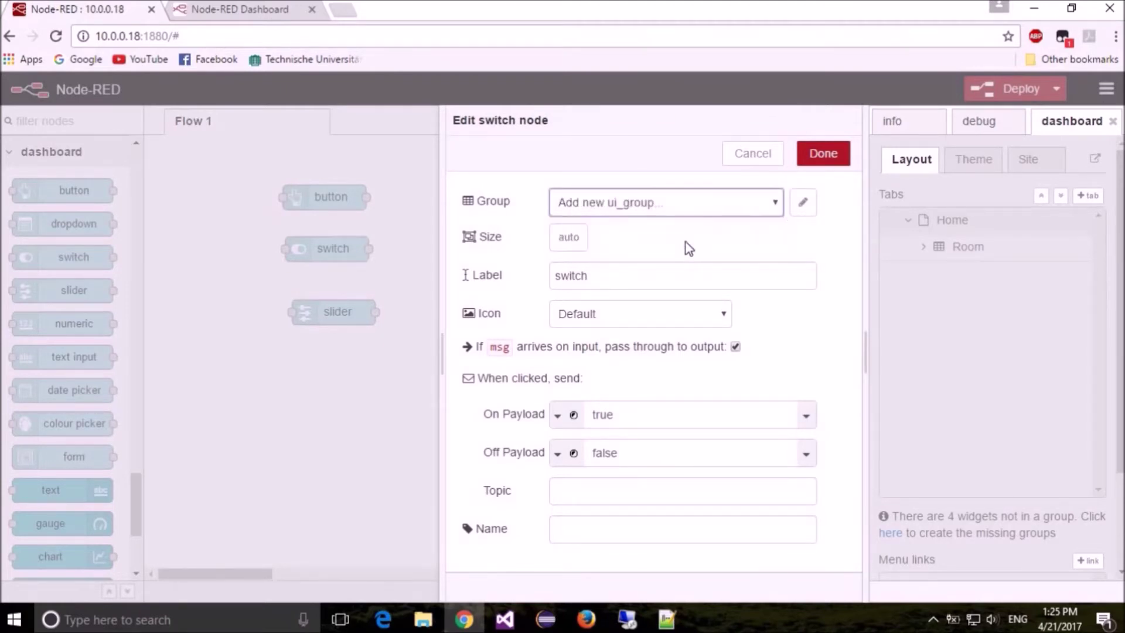
left_click(803, 202)
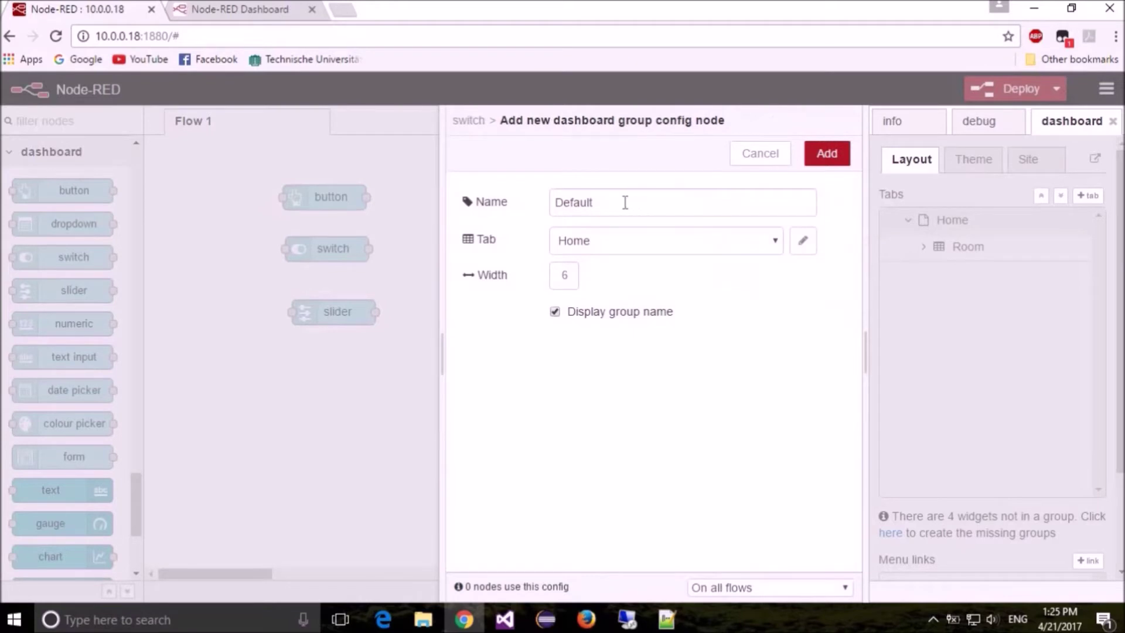
double_click(625, 202)
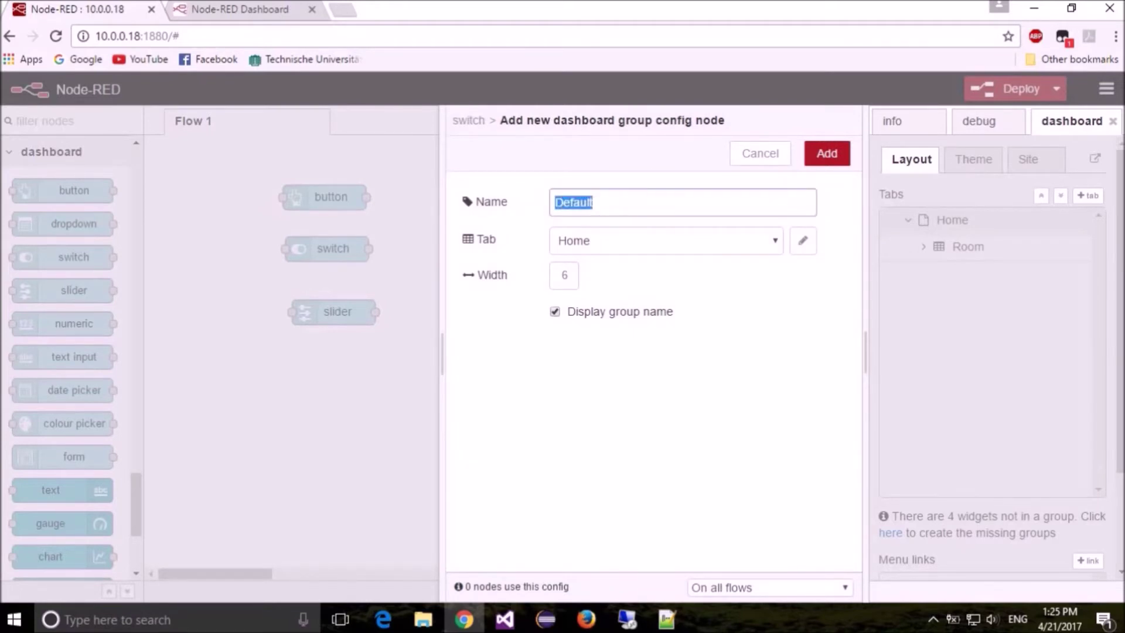
type("Room1")
key("BackSpace")
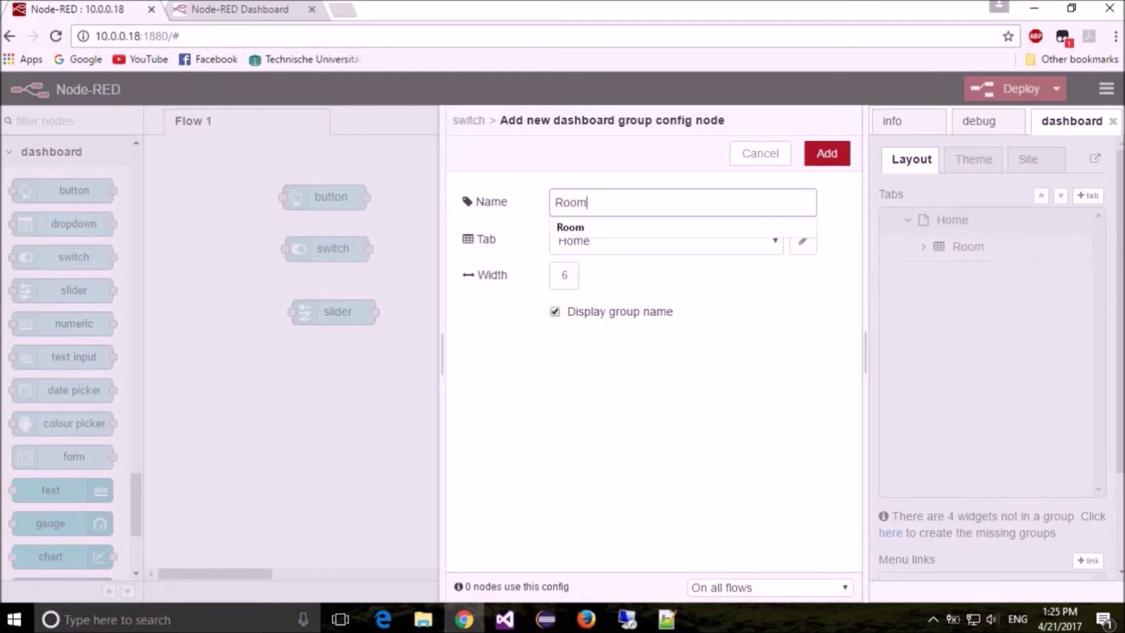
type("2")
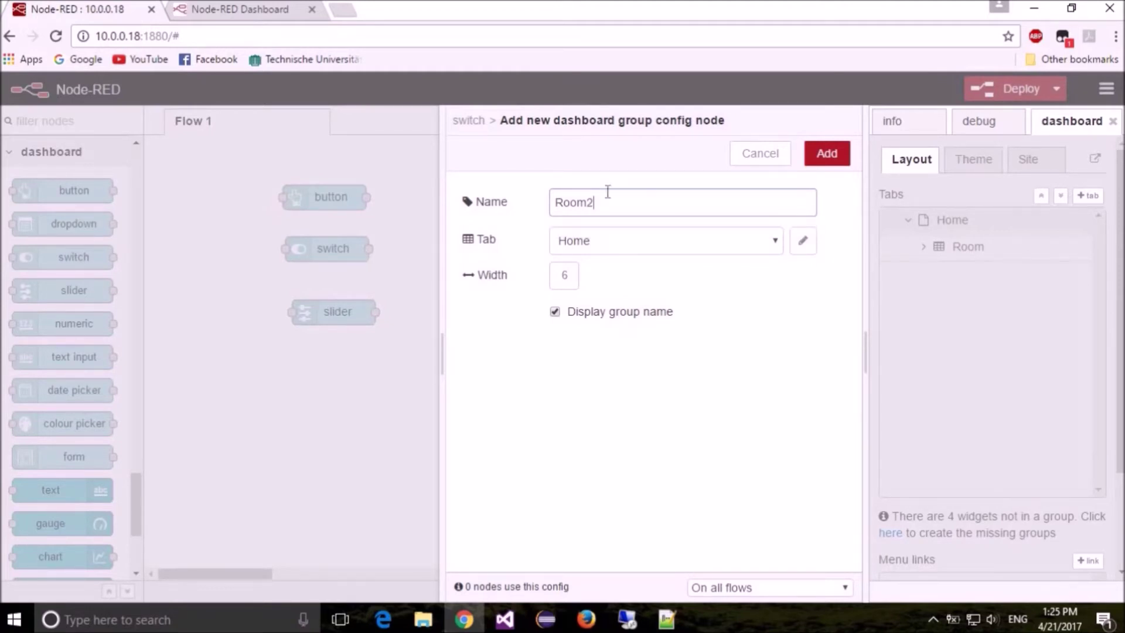
left_click(839, 161)
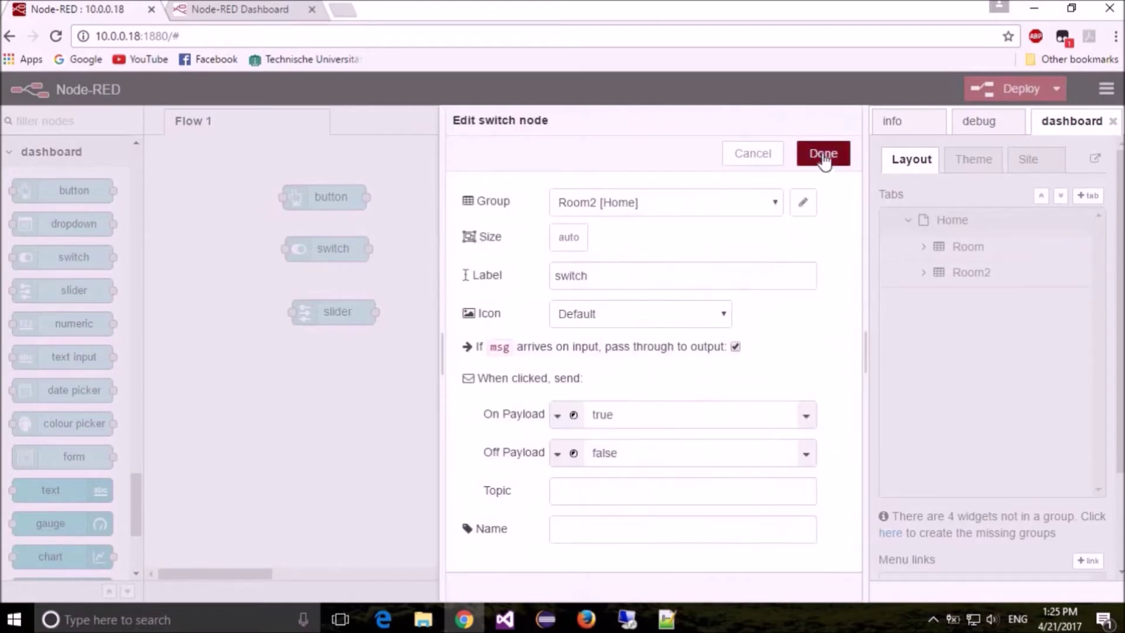
left_click(824, 153)
Assign the second new switch node and the slider node below it to the Room2 [Home] group
double_click(573, 266)
left_click(610, 203)
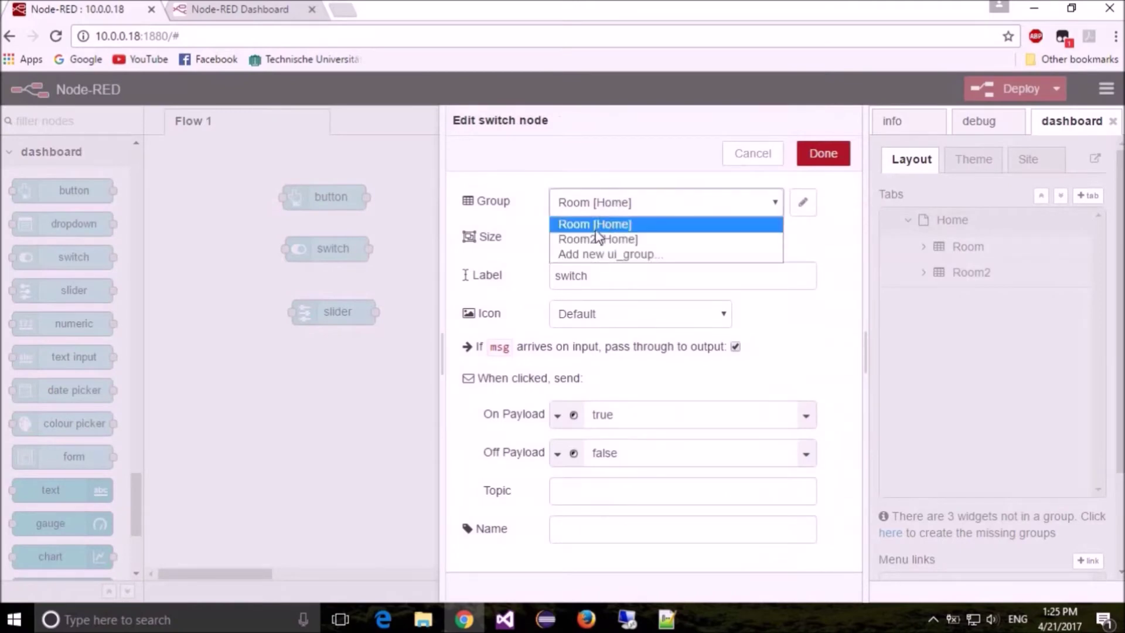
left_click(596, 239)
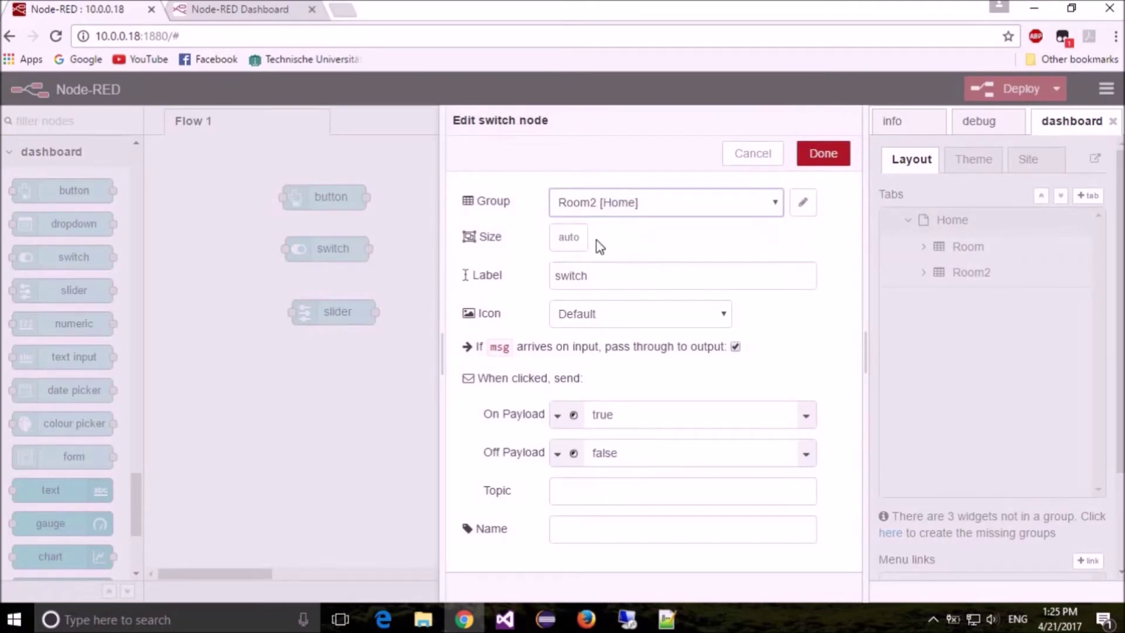
left_click(825, 160)
double_click(579, 320)
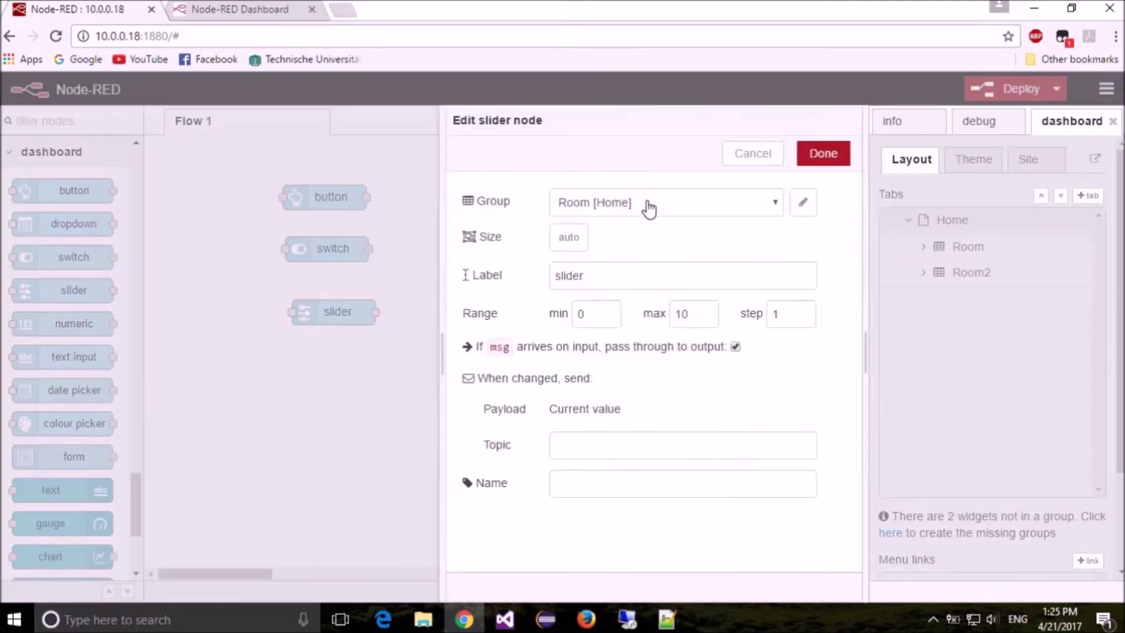
left_click(649, 209)
left_click(648, 239)
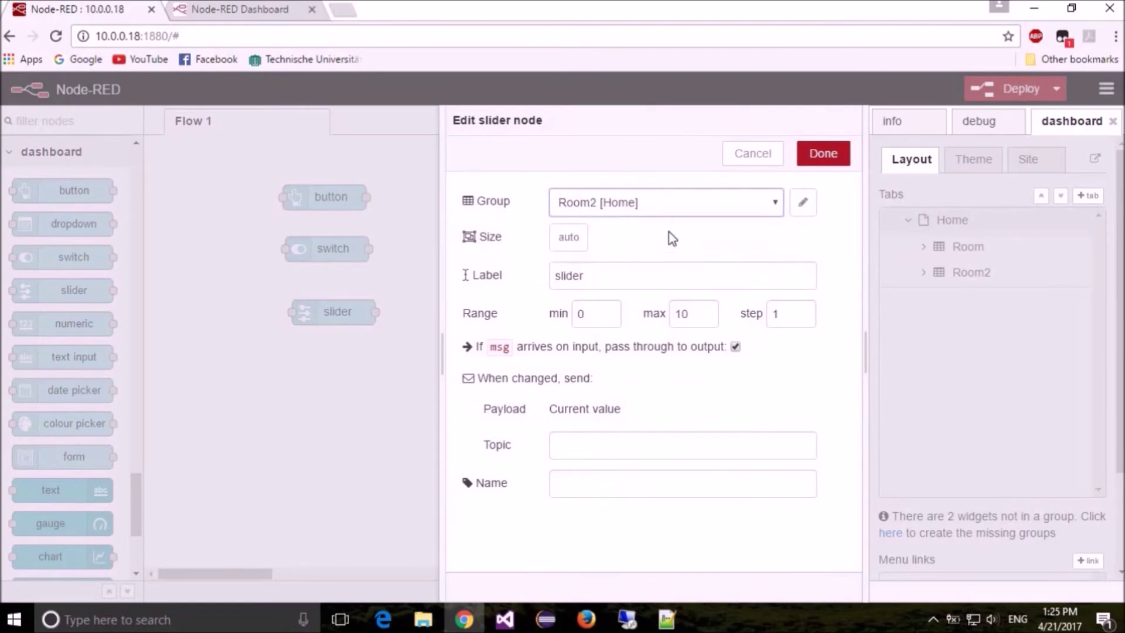
left_click(824, 152)
Assign the new button node below the slider to the Room2 [Home] group
double_click(582, 370)
left_click(665, 204)
key("Return")
left_click(824, 153)
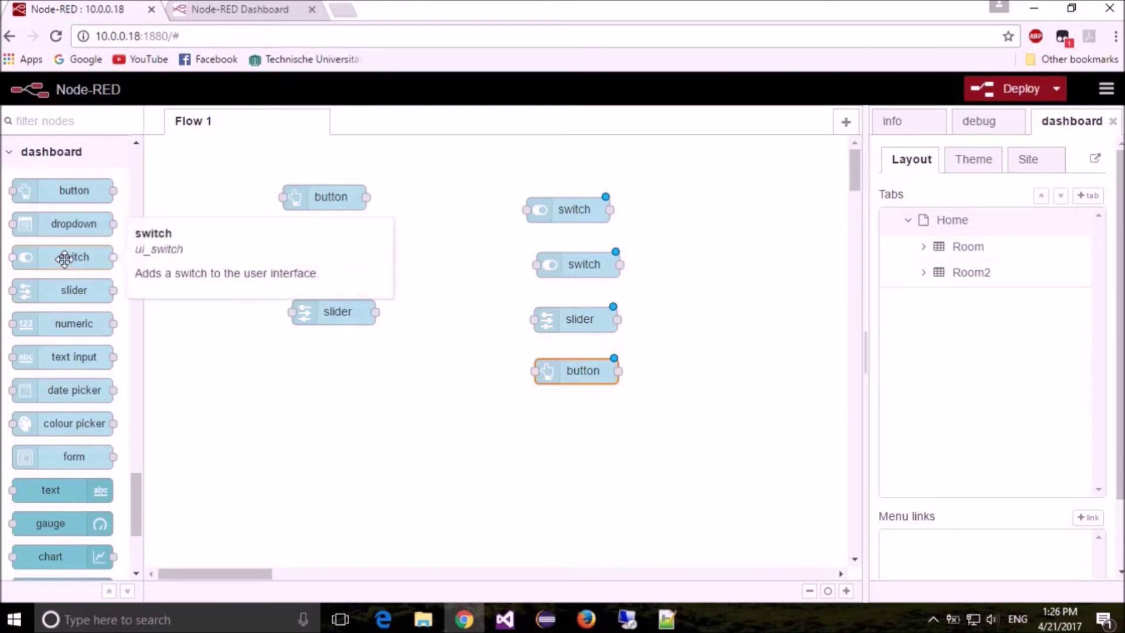
Add a switch node, a slider node and a gauge node below the first column of nodes
left_click_drag(64, 260, 334, 403)
left_click_drag(51, 290, 329, 448)
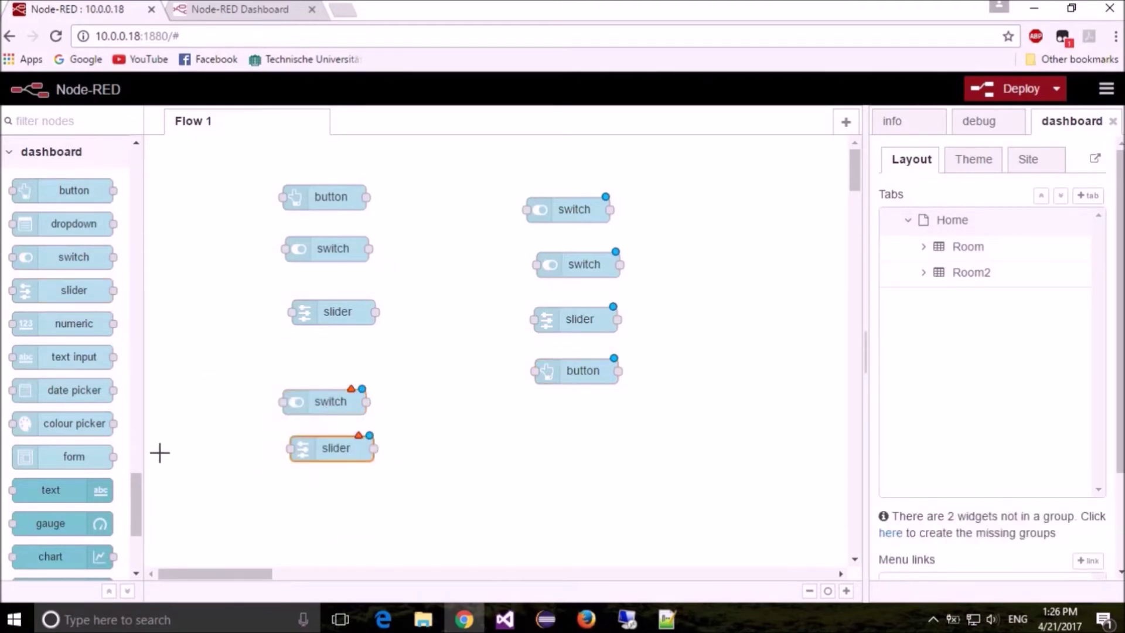
scroll(139, 510, "down", 3)
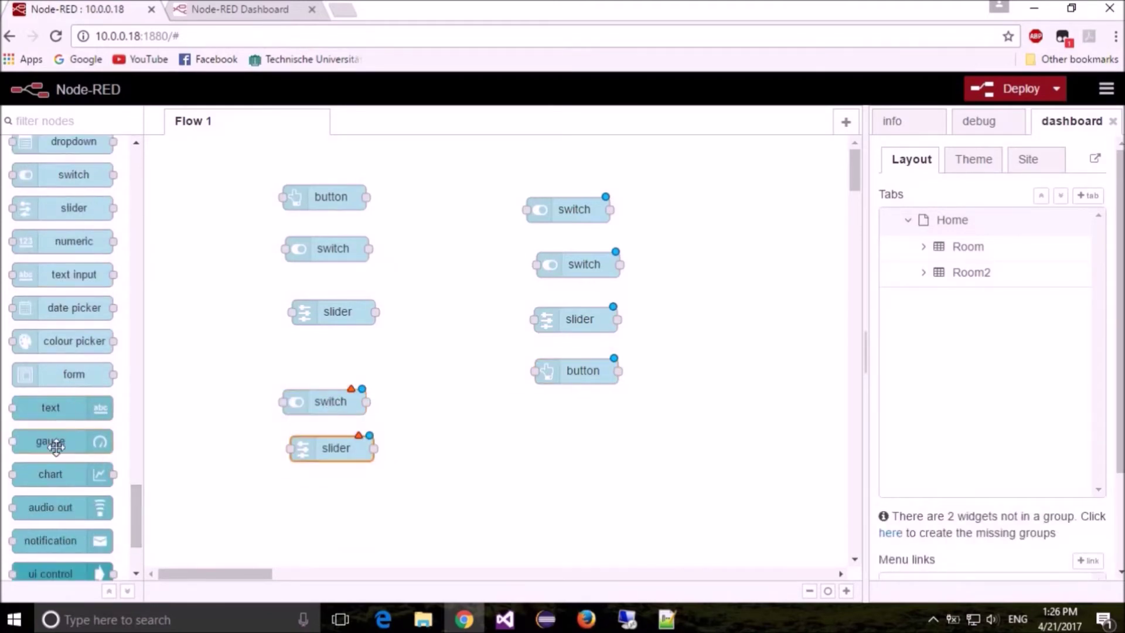
left_click_drag(68, 448, 343, 506)
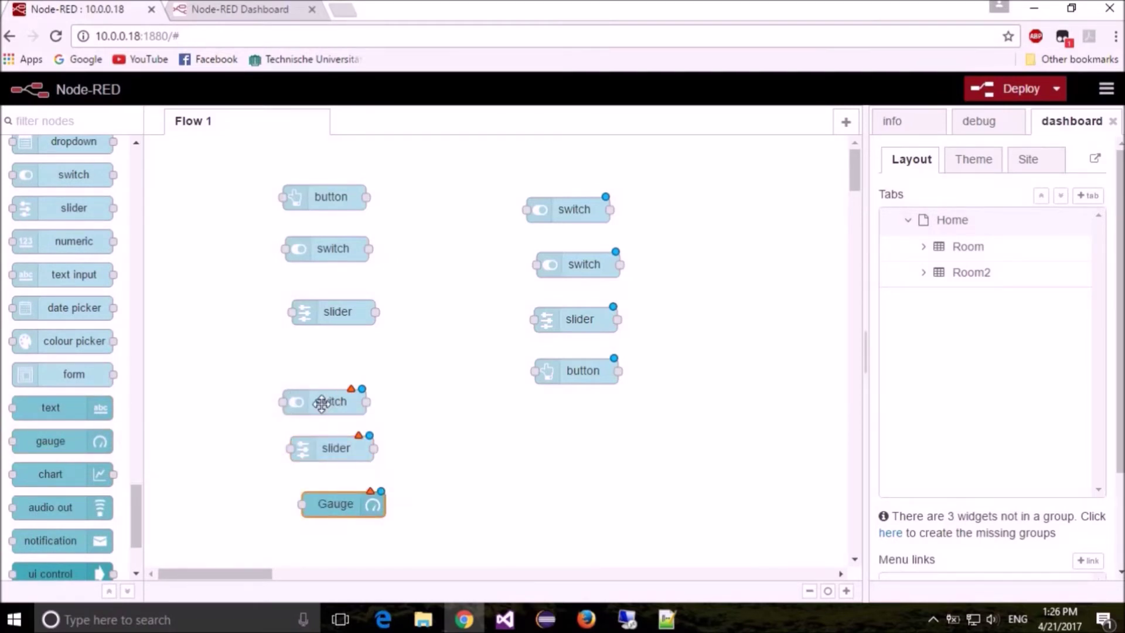
Create a dashboard group named Room3 on the Home tab and assign the newly added switch node to it
double_click(322, 404)
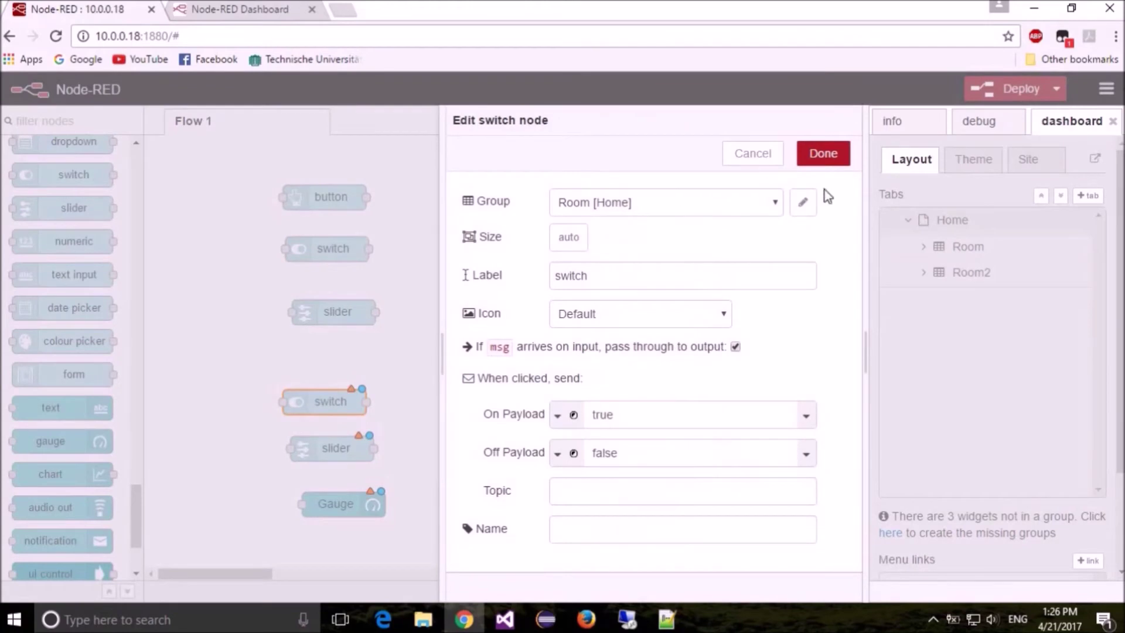
left_click(770, 205)
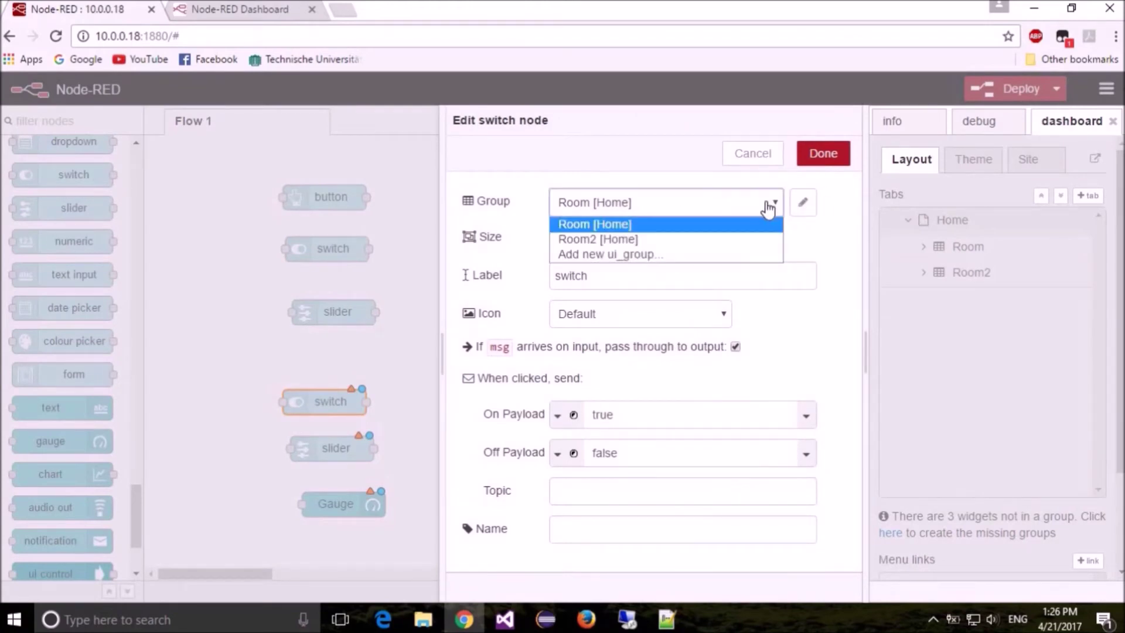
left_click(616, 259)
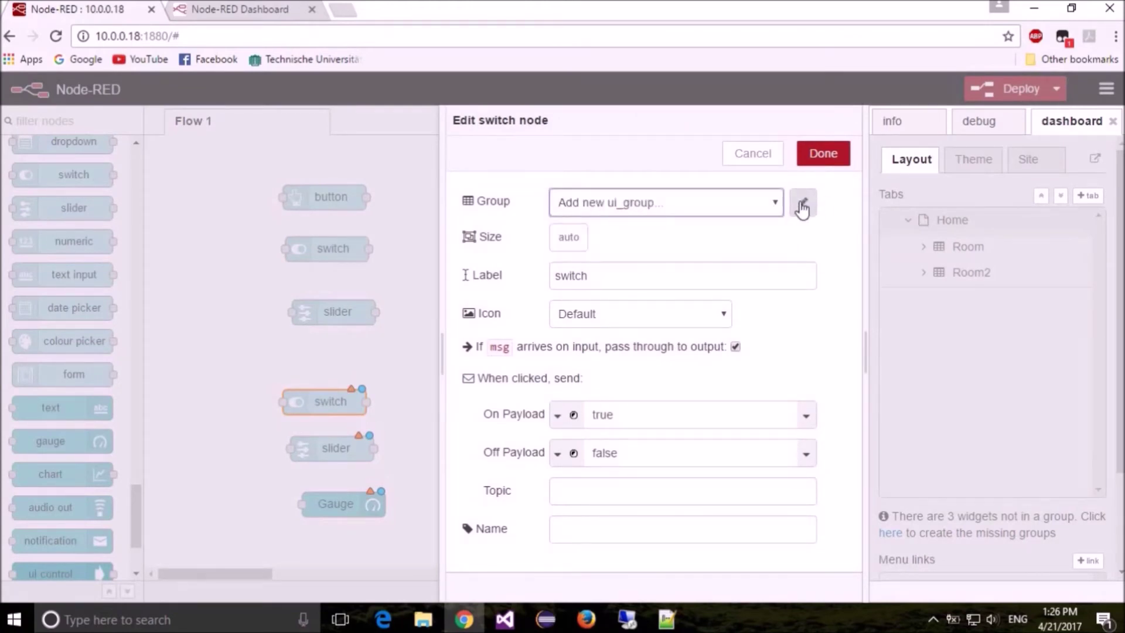
left_click(803, 204)
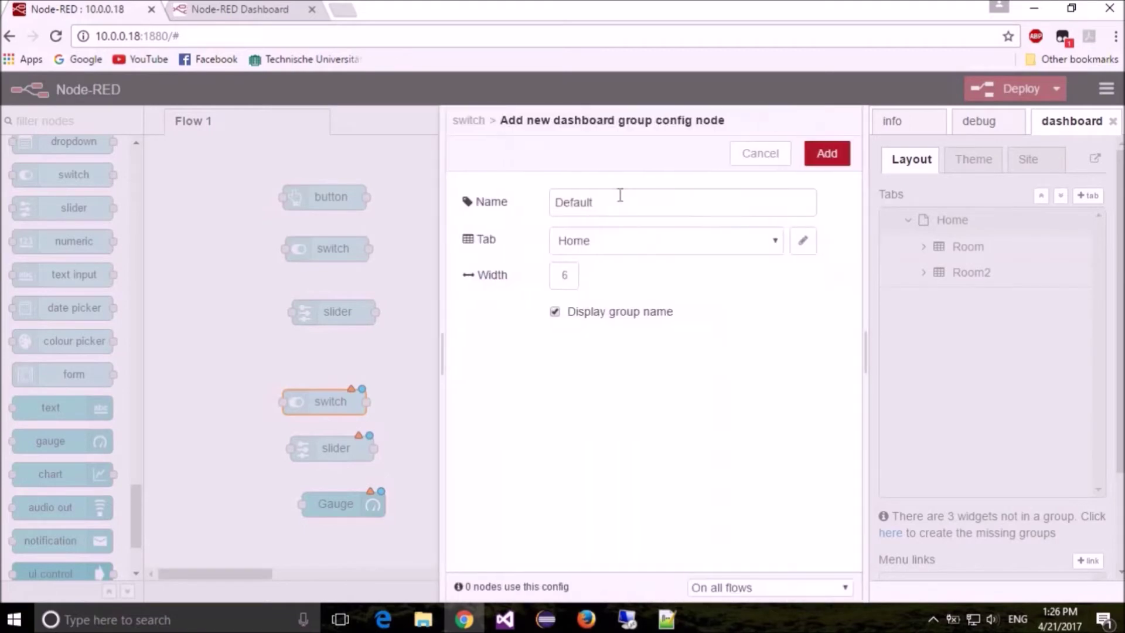
left_click_drag(616, 201, 549, 205)
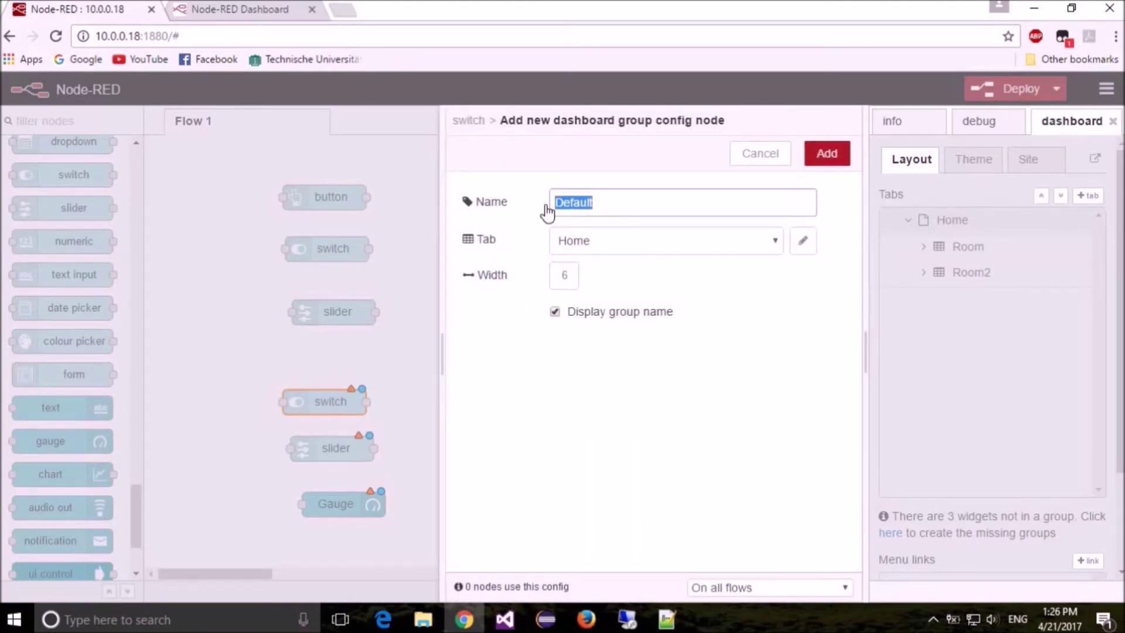
type("Room3")
left_click(829, 155)
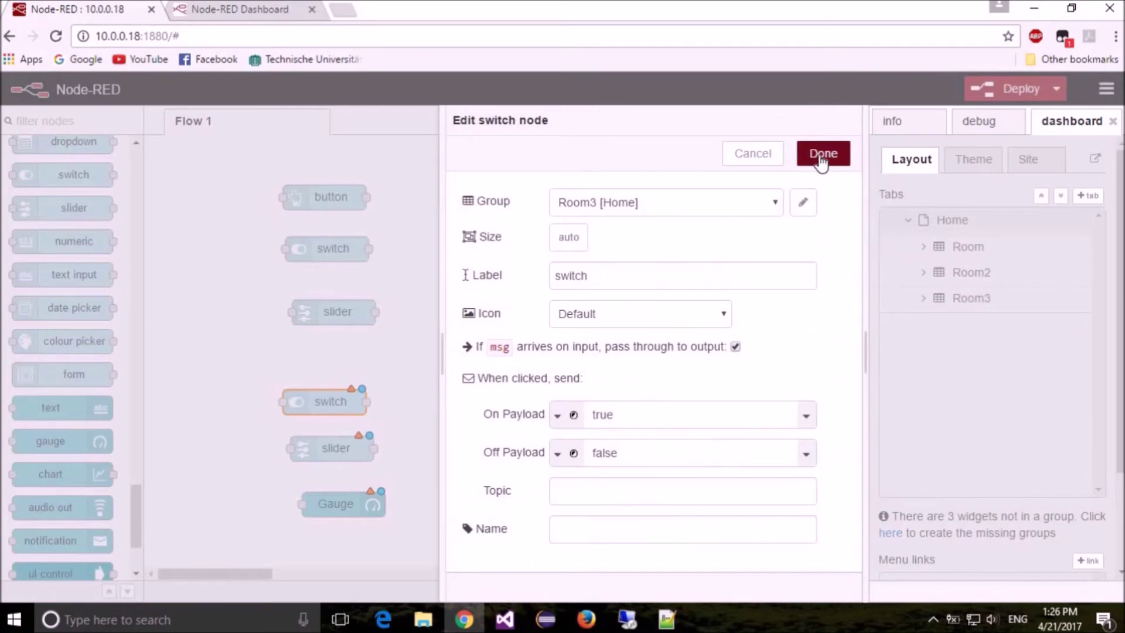
left_click(822, 155)
Assign the newly added slider node and the gauge node to the Room3 [Home] group
double_click(331, 455)
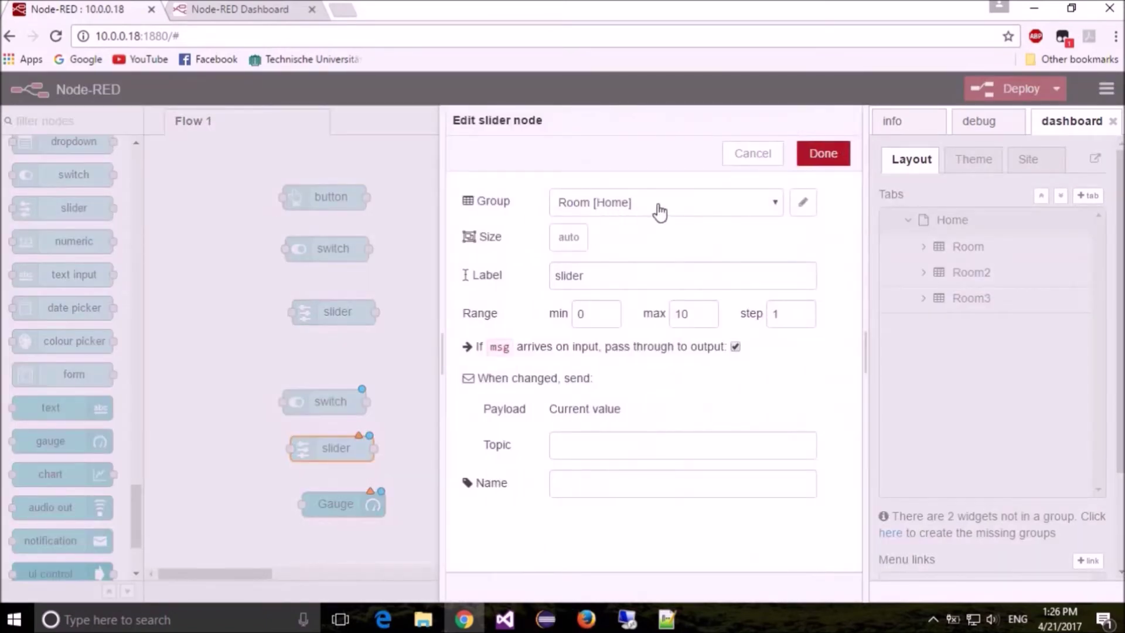
left_click(660, 213)
left_click(643, 255)
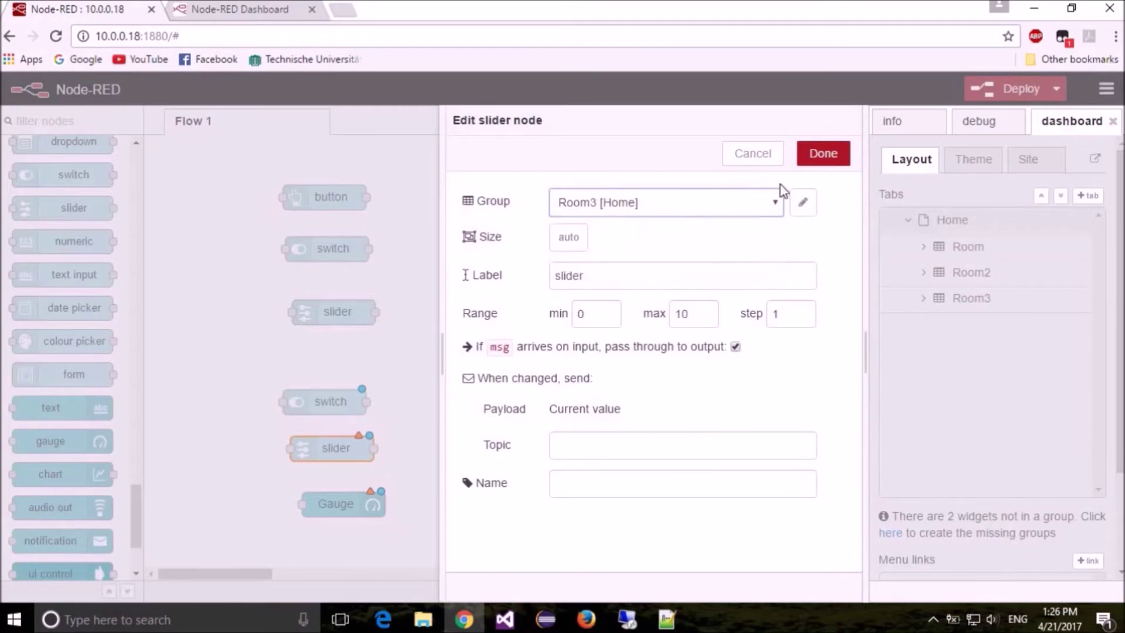
left_click(818, 166)
double_click(331, 506)
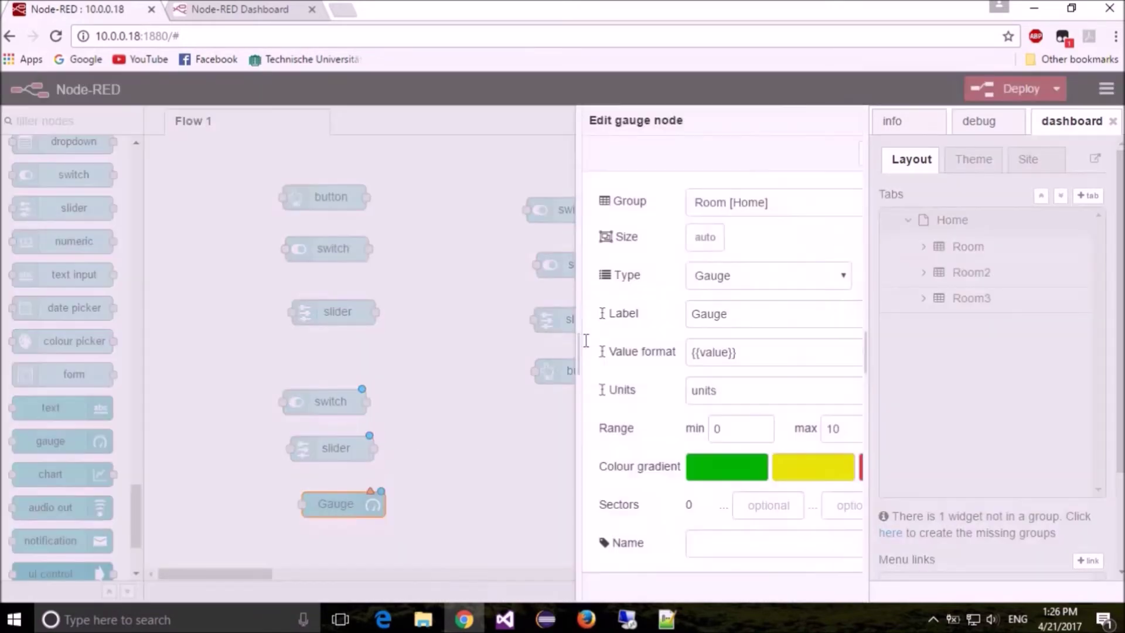
left_click(652, 214)
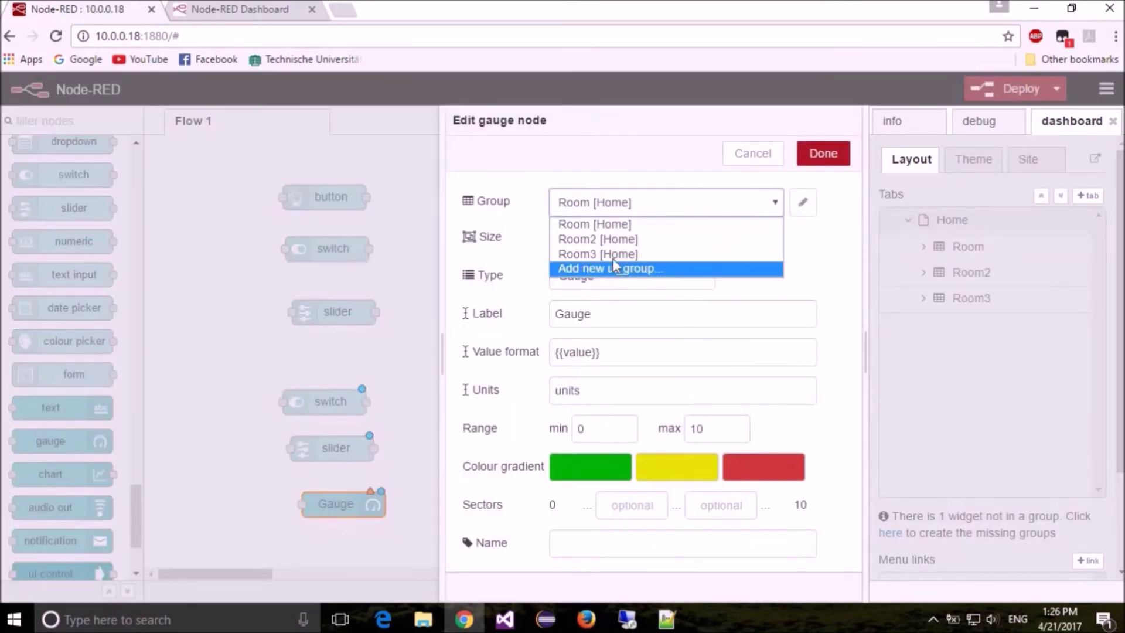
left_click(615, 254)
left_click(824, 152)
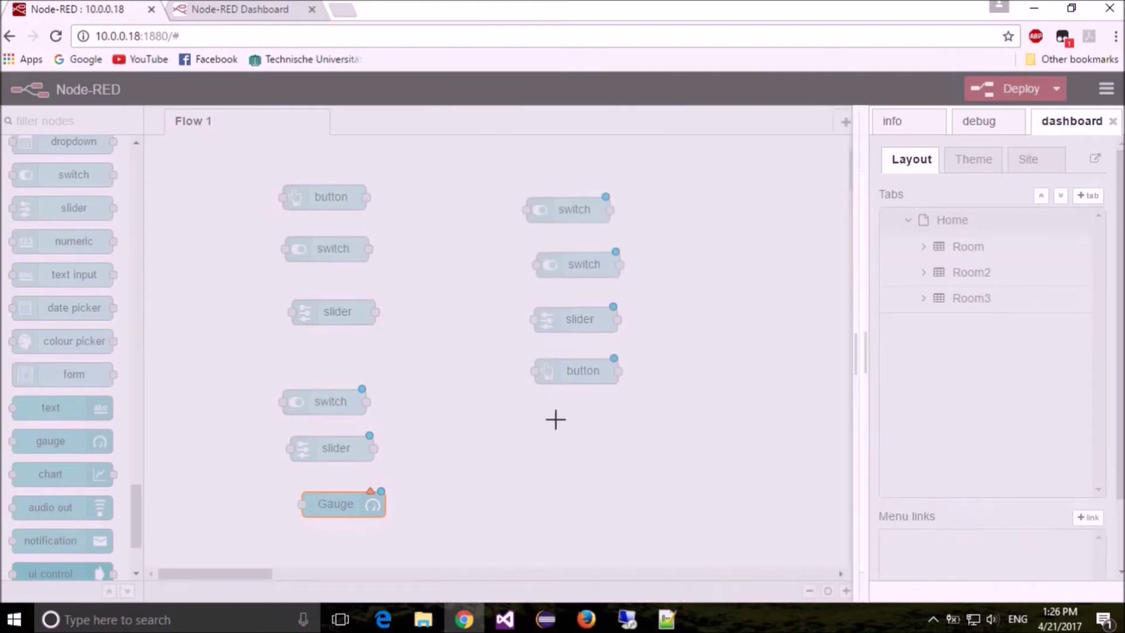
Deploy the flow with the Room2 and Room3 widgets and switch to the open dashboard page
left_click(1011, 94)
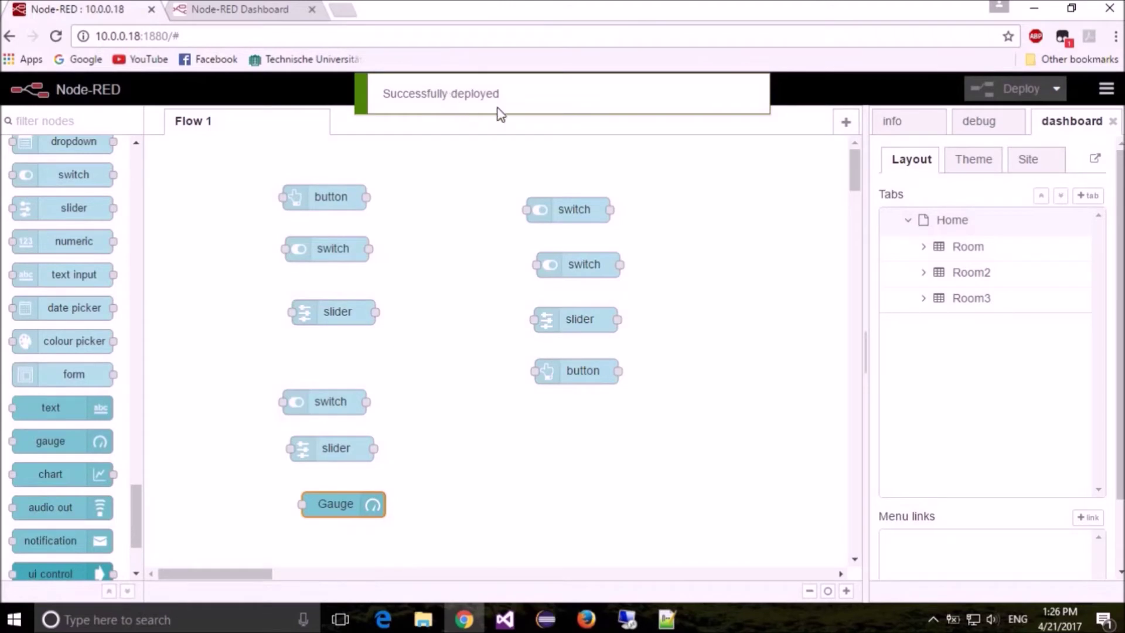
left_click(234, 12)
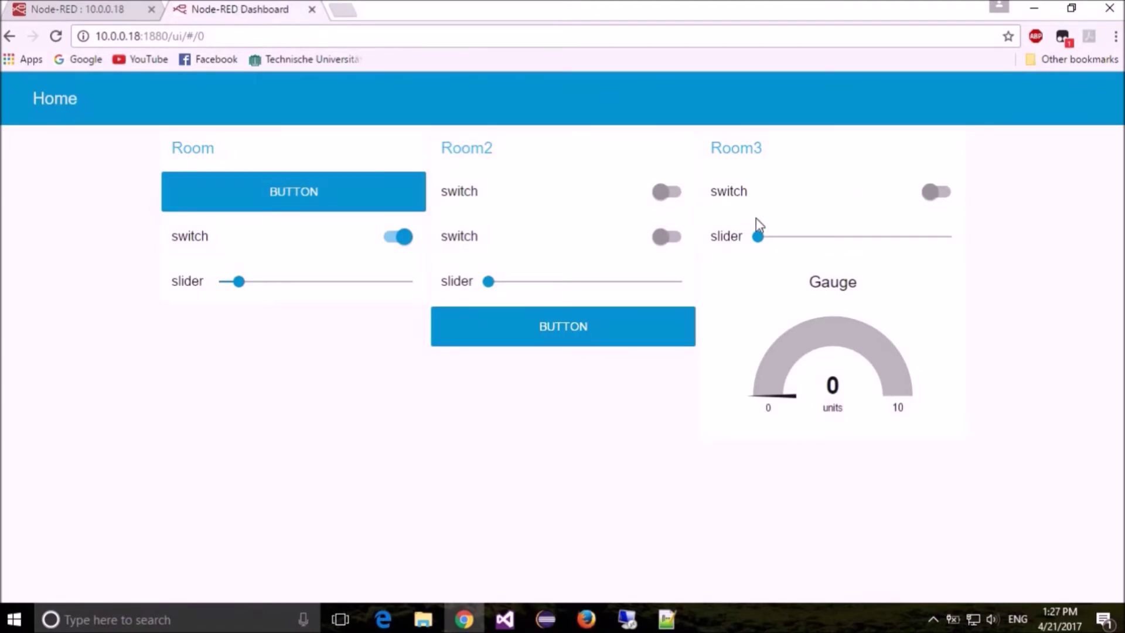
Try out the Room2 and Room3 controls on the dashboard by moving both sliders and turning on the Room3 switch
left_click_drag(758, 236, 817, 236)
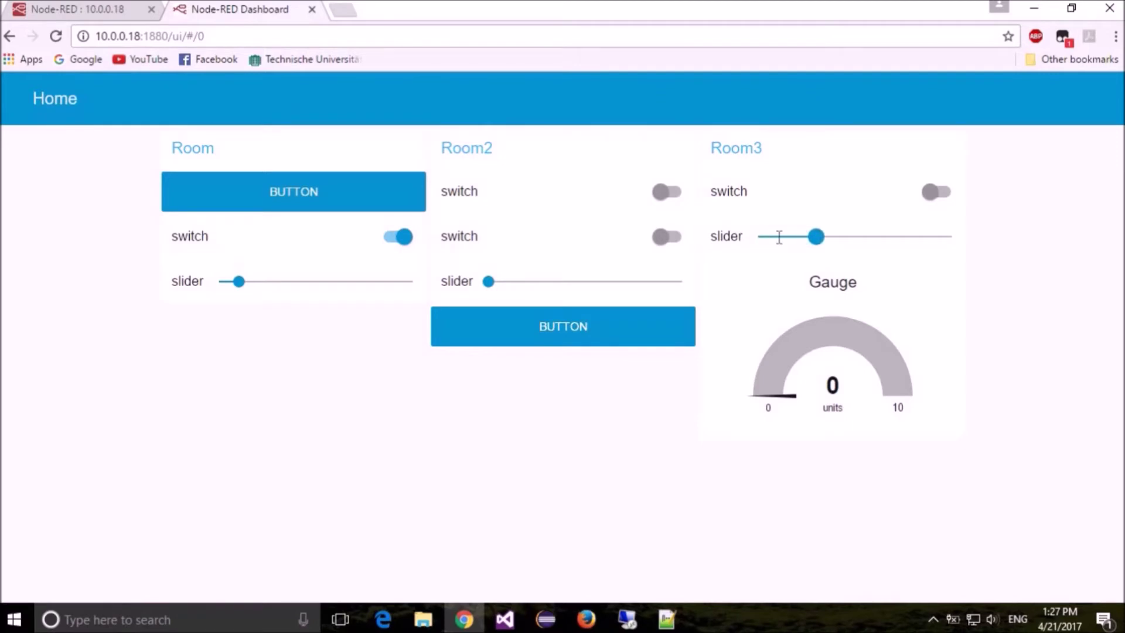
left_click(563, 281)
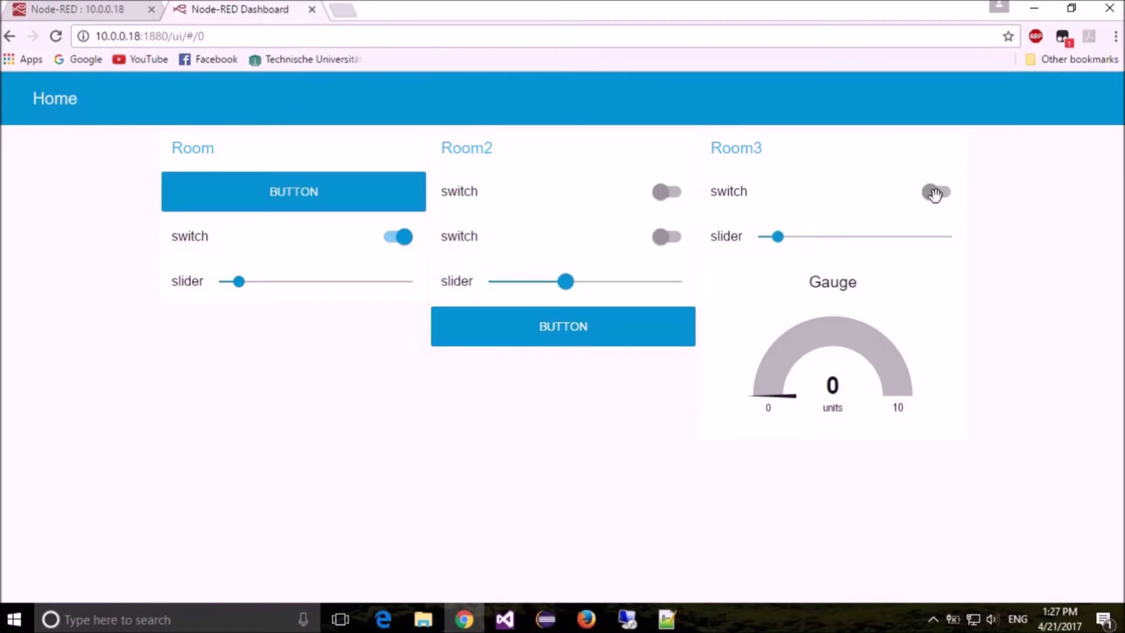
left_click(819, 237)
left_click(549, 283)
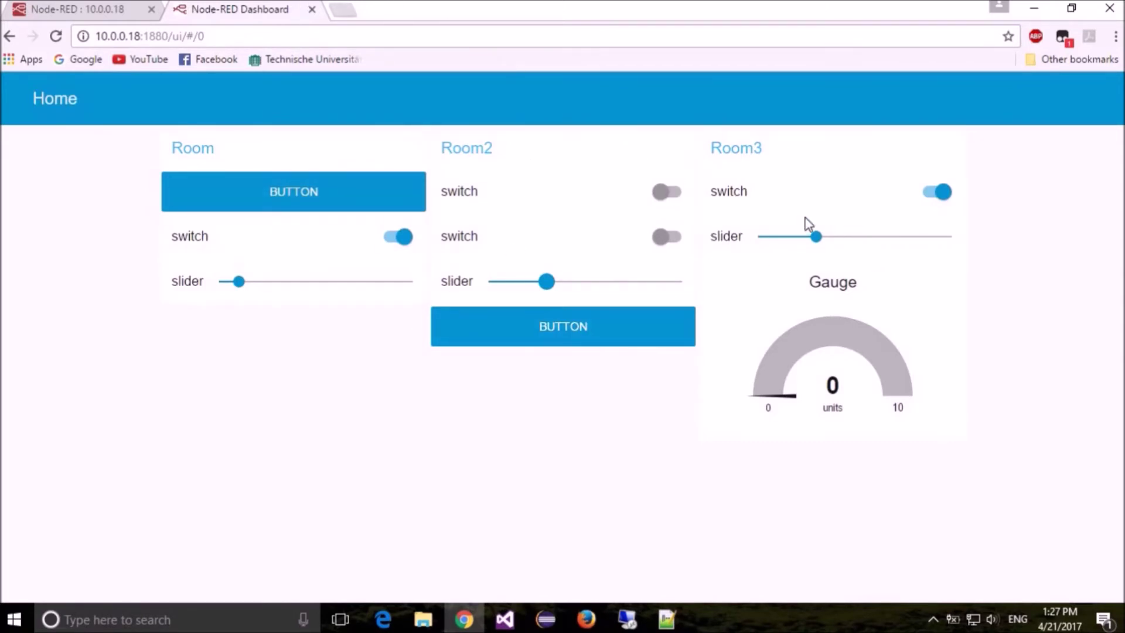
Return to the flow editor and place the gauge node beside the Room3 slider node, leaving space between them
left_click(80, 6)
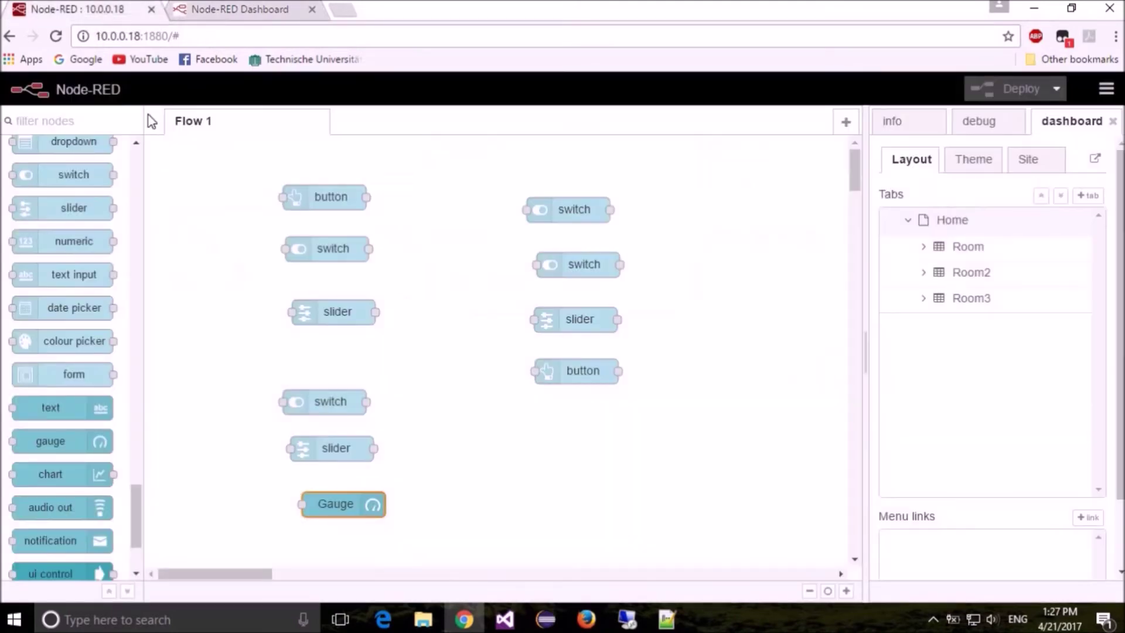
left_click(345, 509)
left_click_drag(344, 509, 496, 461)
left_click_drag(344, 452, 340, 457)
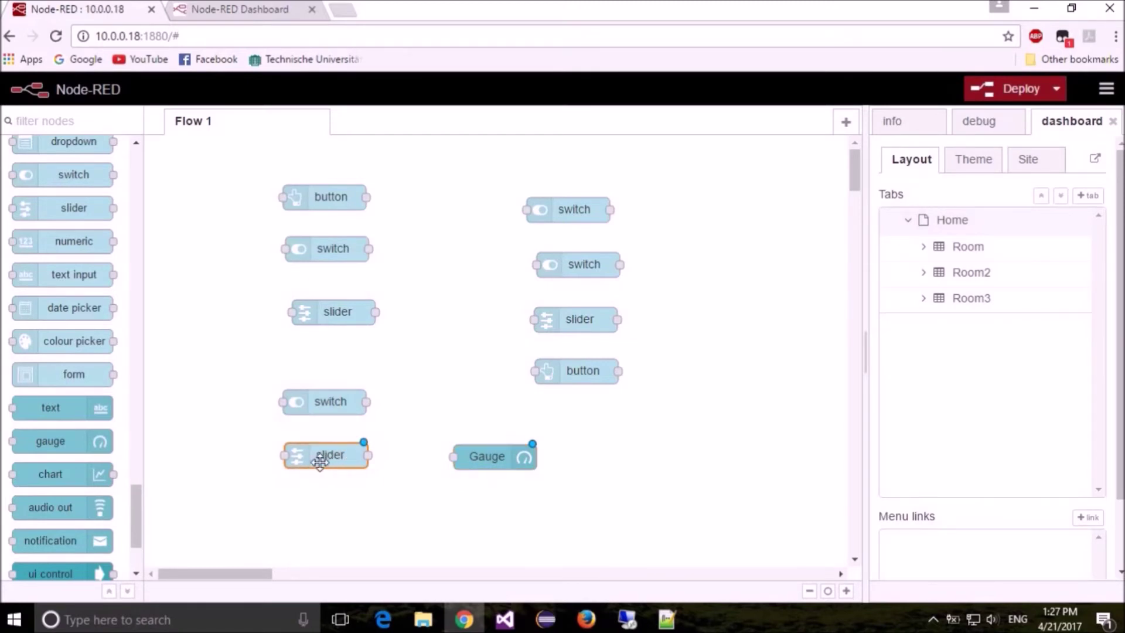
Set the maximum of the Room3 slider node's range to 100
double_click(320, 463)
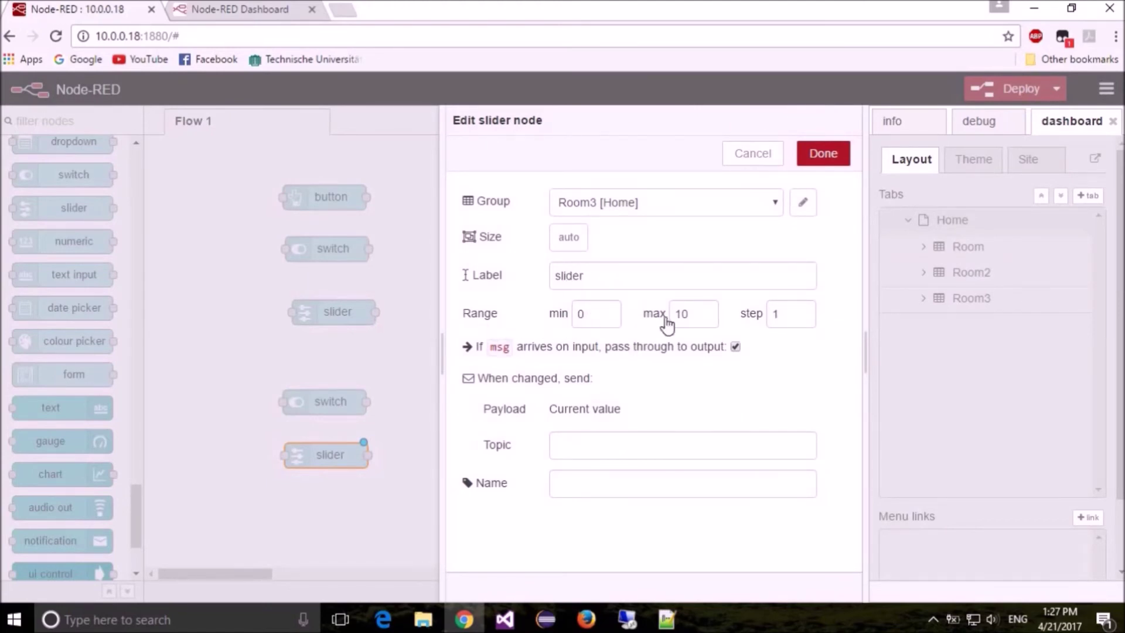
left_click(704, 314)
type("0")
left_click(824, 155)
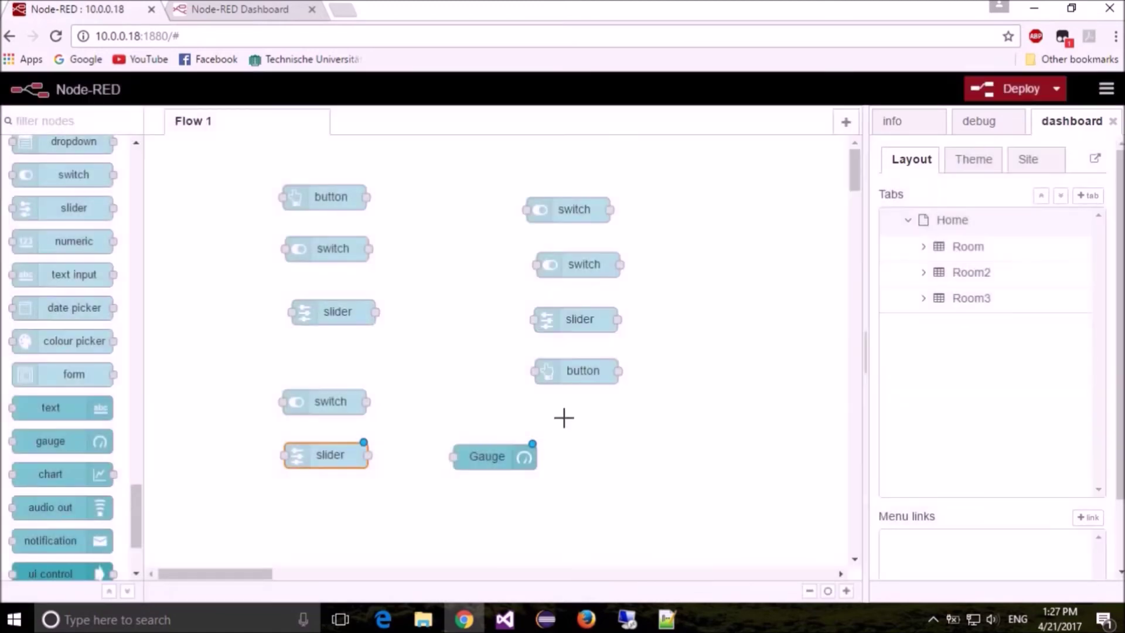
Set the maximum of the gauge node's range to 100 and wire the Room3 slider's output to the gauge's input
double_click(492, 458)
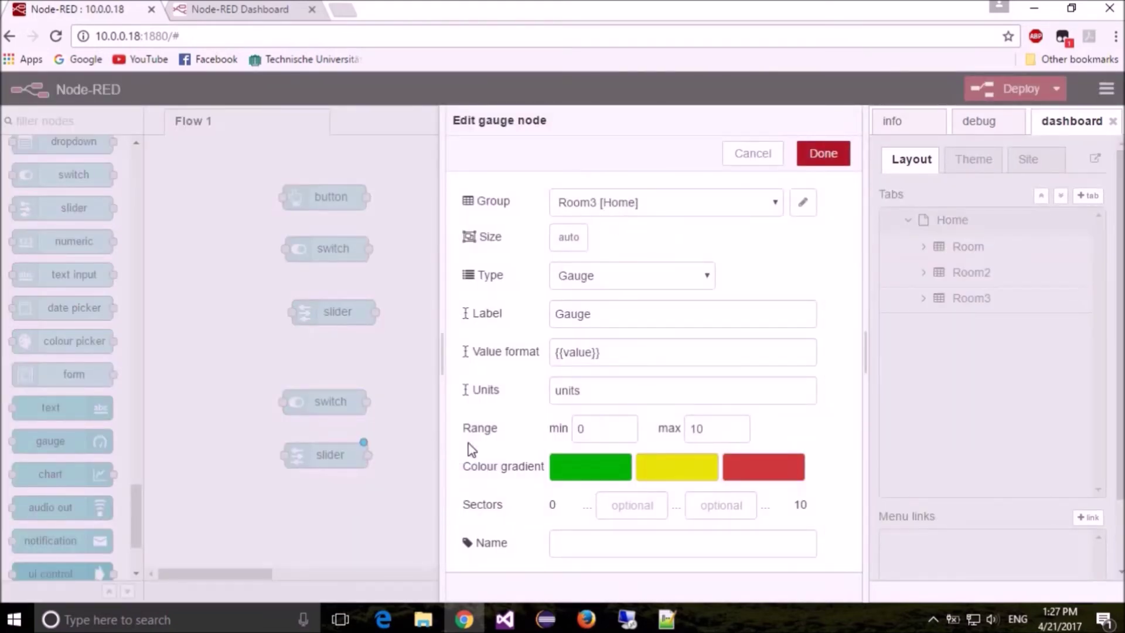
left_click(738, 434)
type("0")
left_click(825, 155)
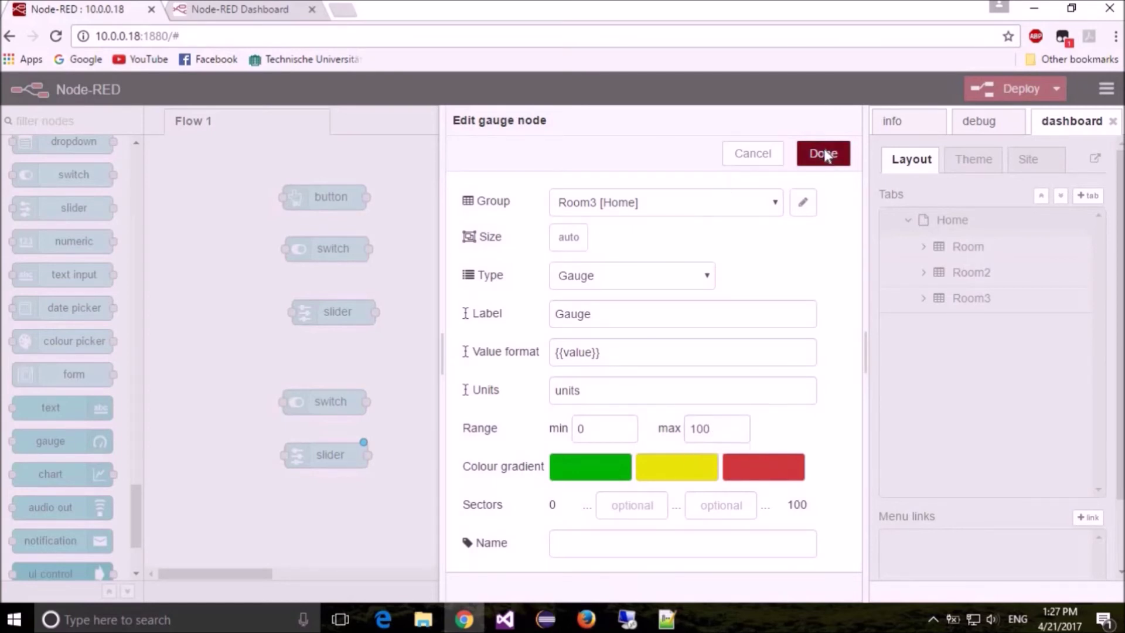
left_click_drag(410, 454, 456, 457)
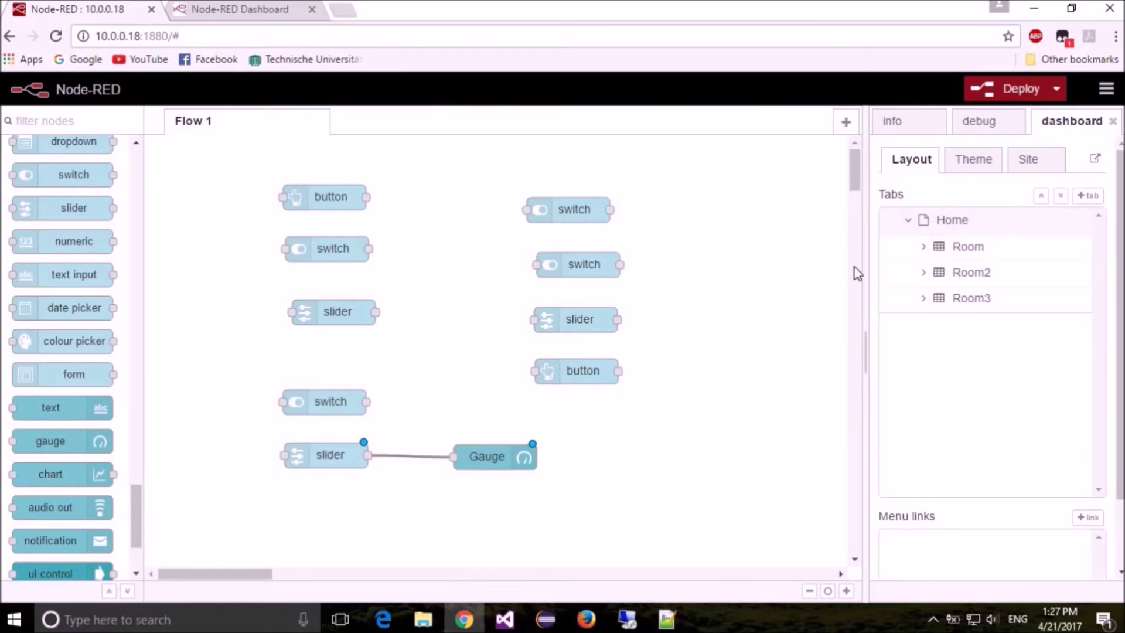
Deploy the flow and test the gauge on the dashboard page by moving the Room3 slider
left_click(991, 88)
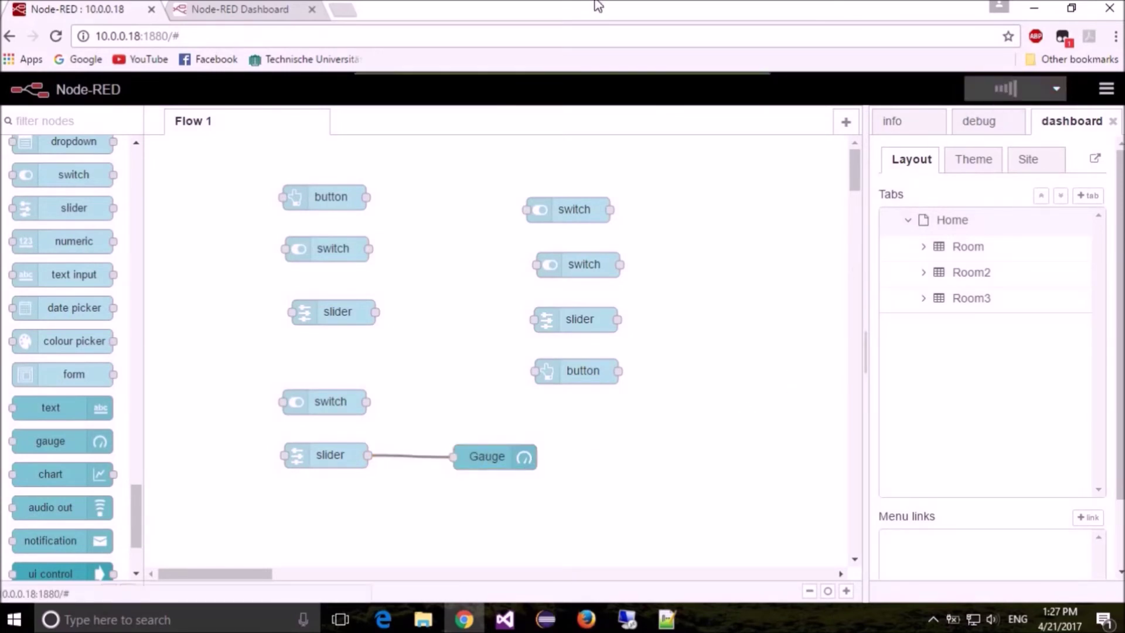
left_click(222, 10)
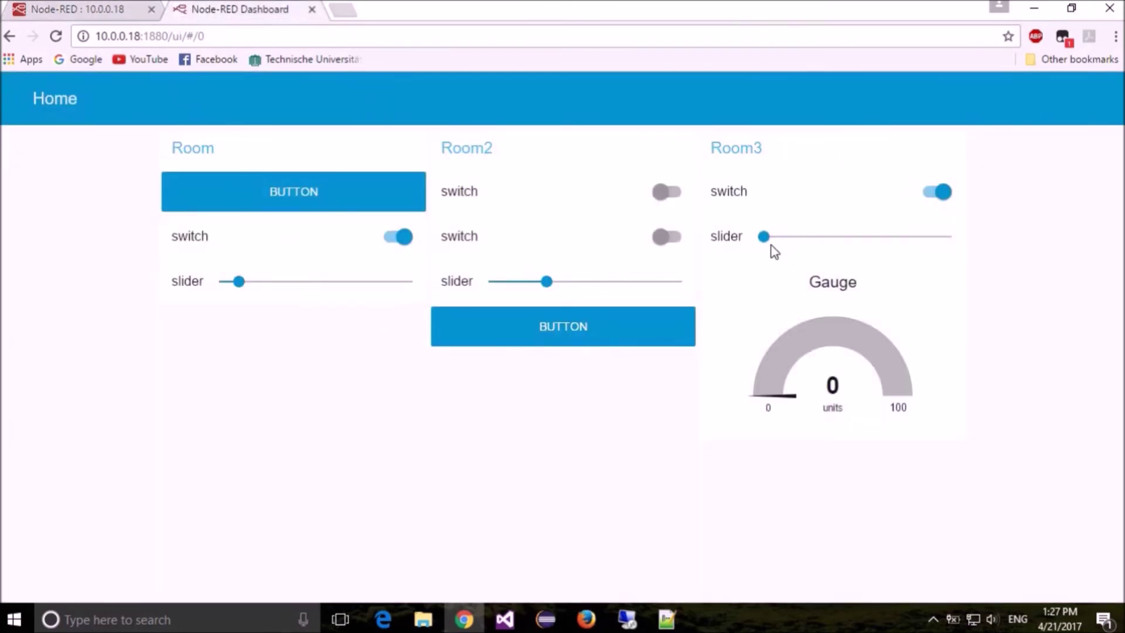
left_click_drag(766, 238, 832, 246)
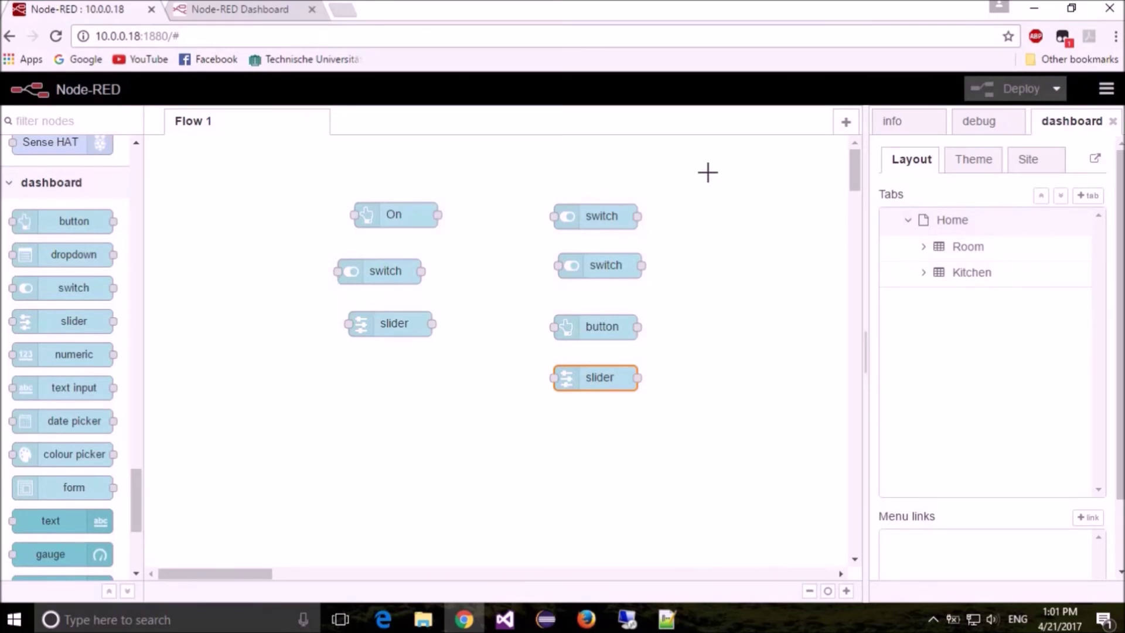
Delete all nodes from Flow 1 and place a dashboard switch node with a slider node below it
left_click_drag(706, 172, 275, 472)
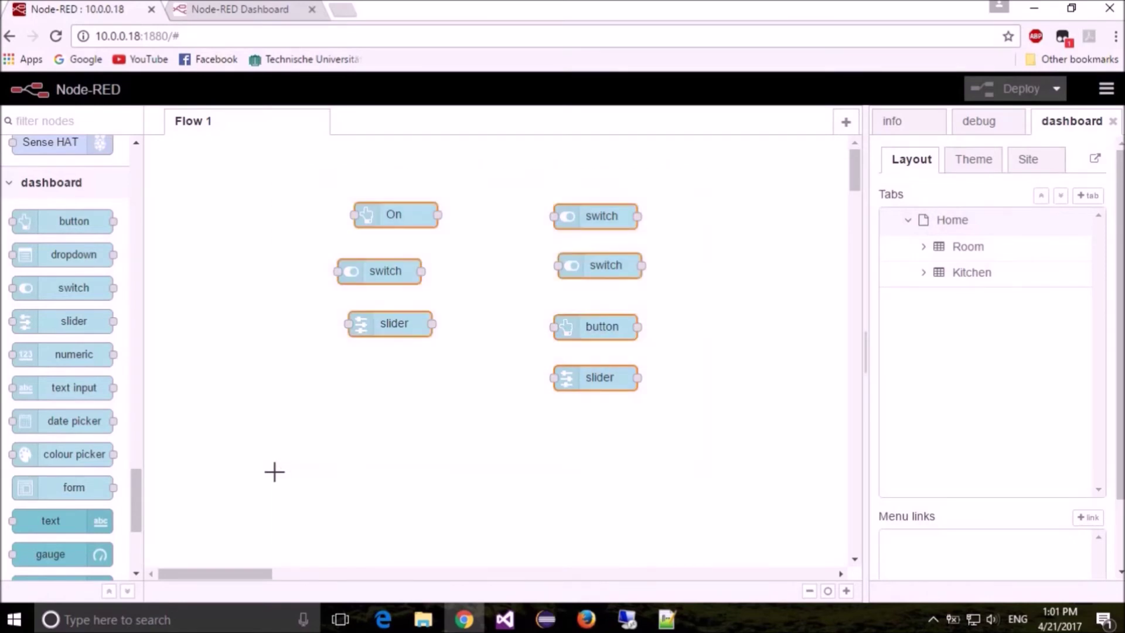
key("Delete")
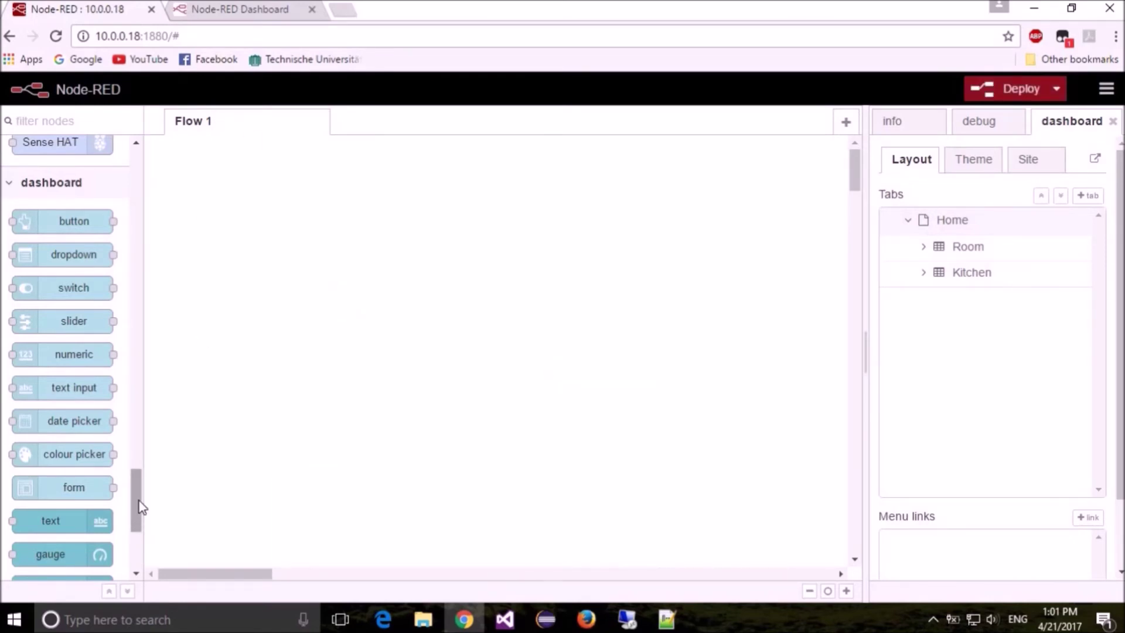
left_click_drag(57, 293, 408, 221)
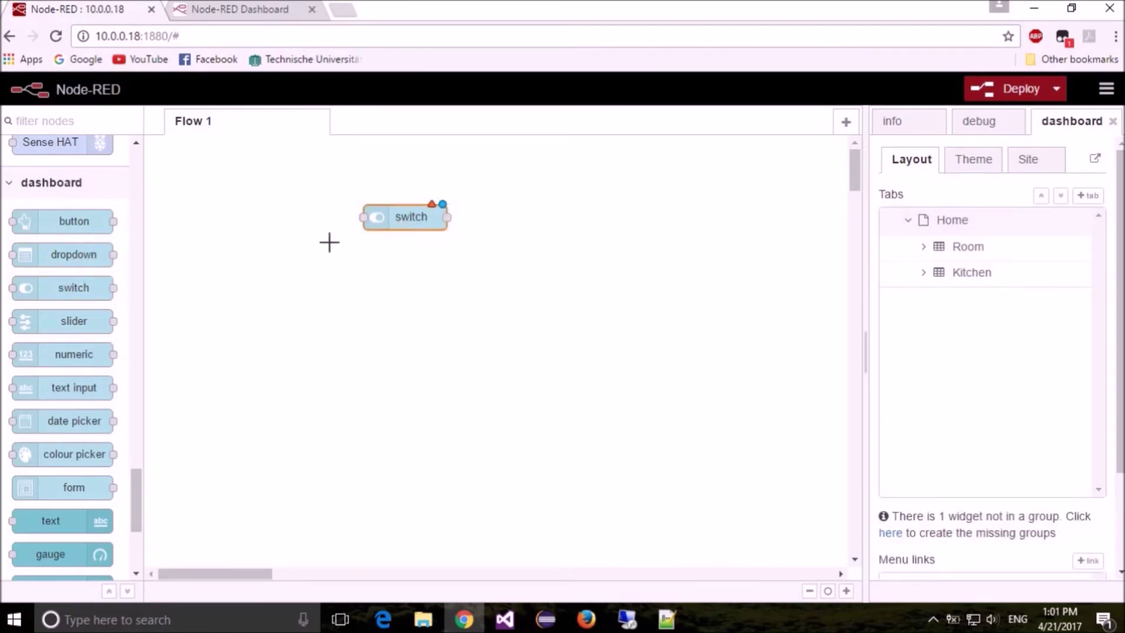
left_click_drag(63, 321, 375, 296)
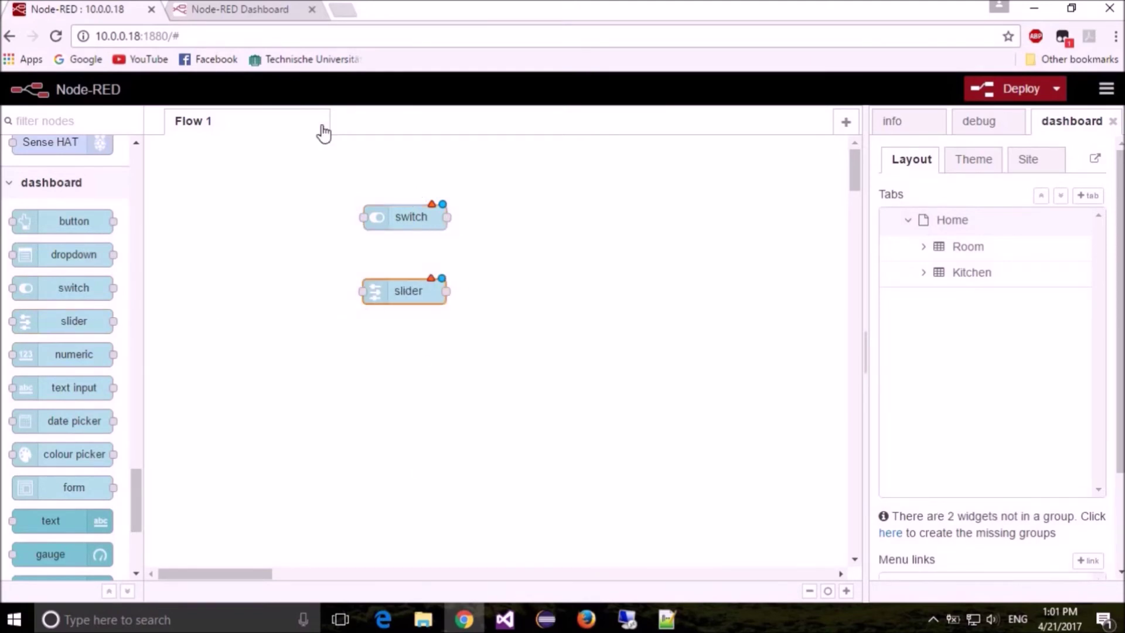
Add two rpi gpio output nodes, one beside the switch node and one beside the slider node
scroll(120, 479, "up", 1)
scroll(119, 478, "up", 5)
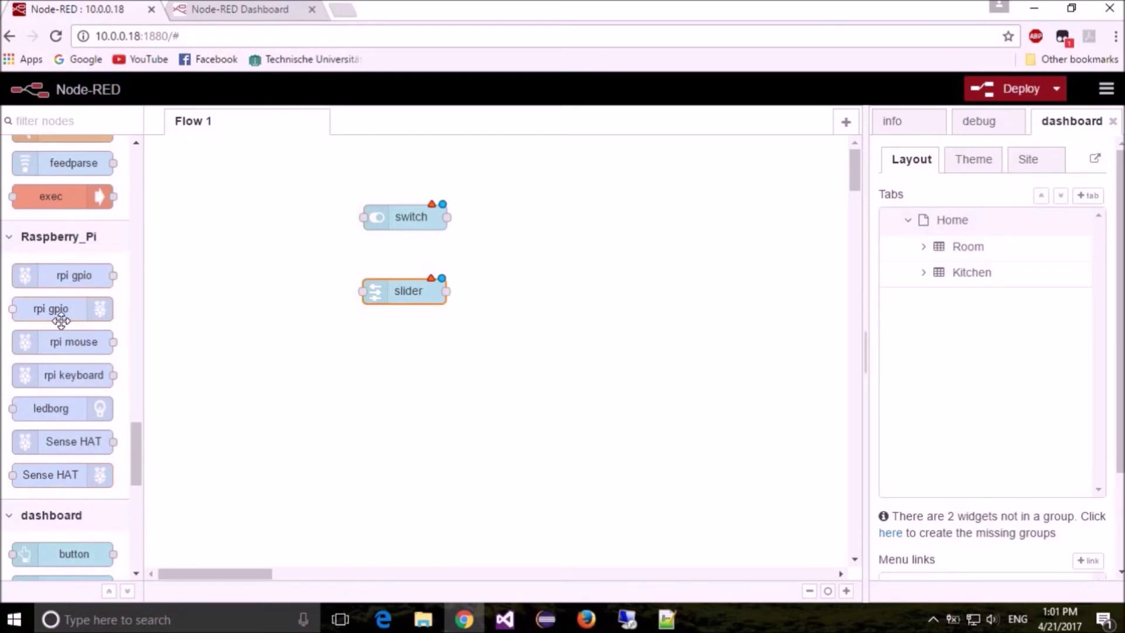
left_click_drag(50, 312, 589, 218)
left_click_drag(50, 312, 591, 286)
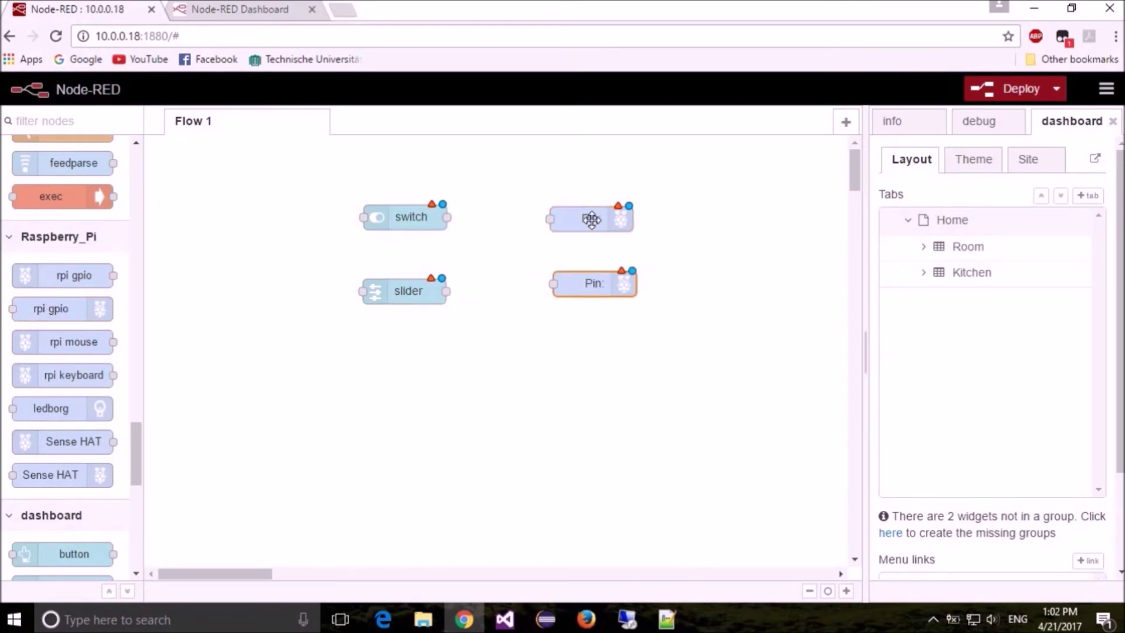
Configure the GPIO output node beside the switch as Pin 16 - GPIO23 with type Digital output
double_click(592, 220)
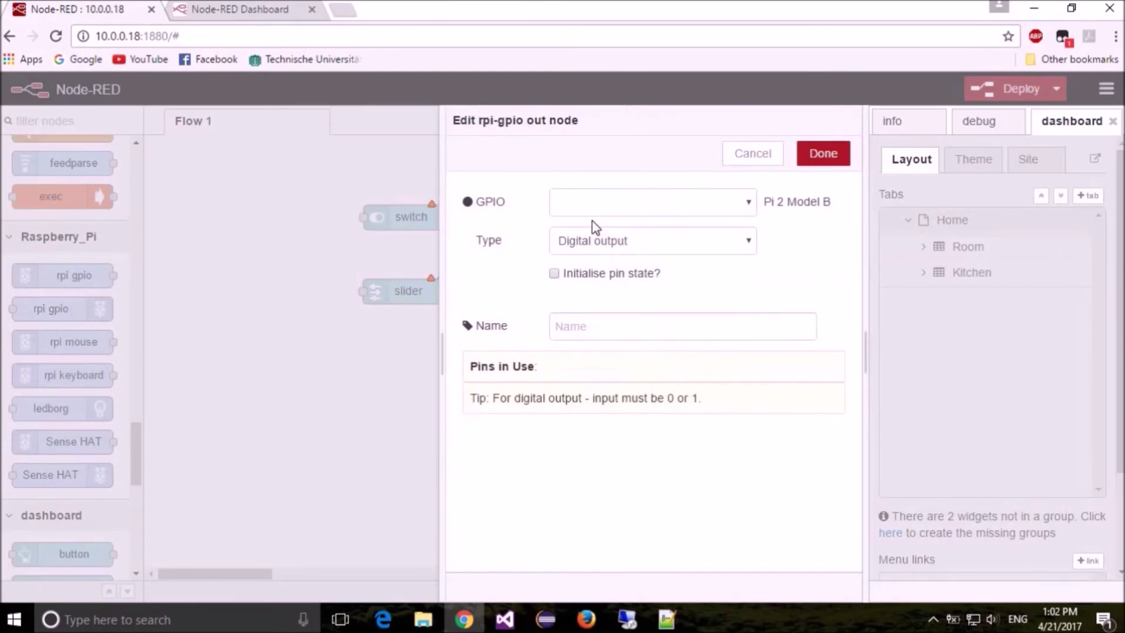
left_click(723, 207)
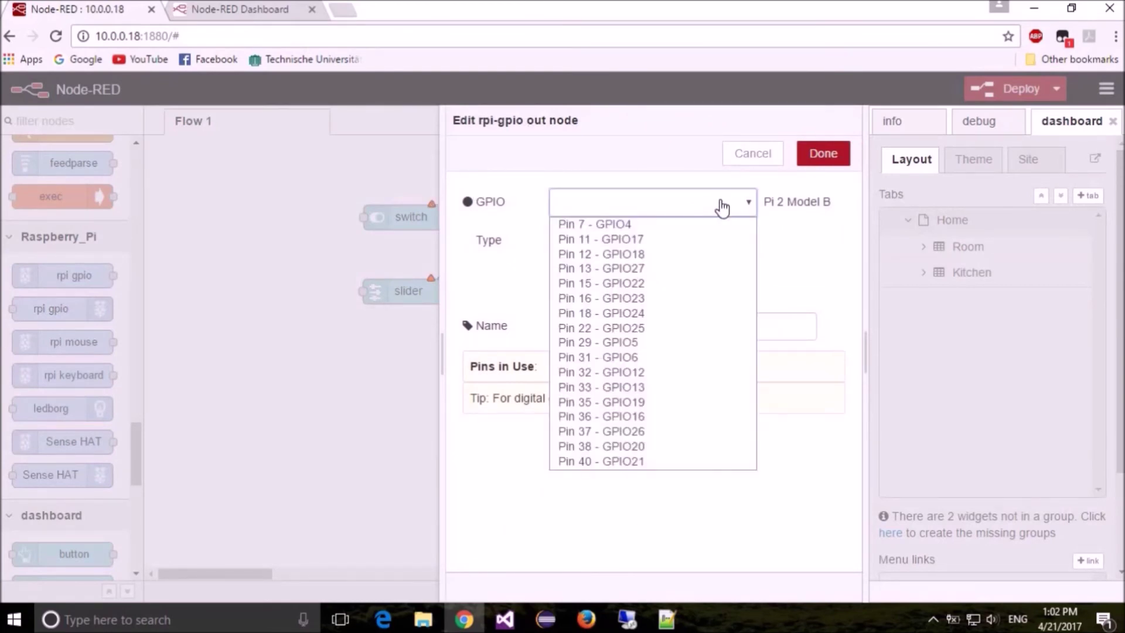
left_click(642, 302)
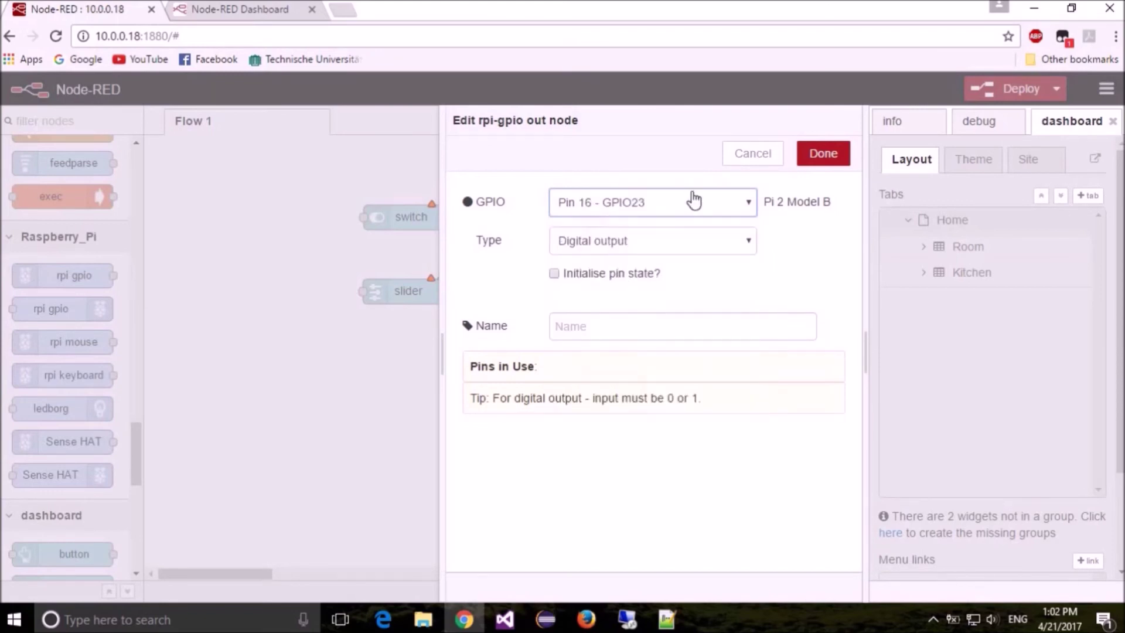
left_click(662, 252)
left_click(637, 266)
left_click(823, 154)
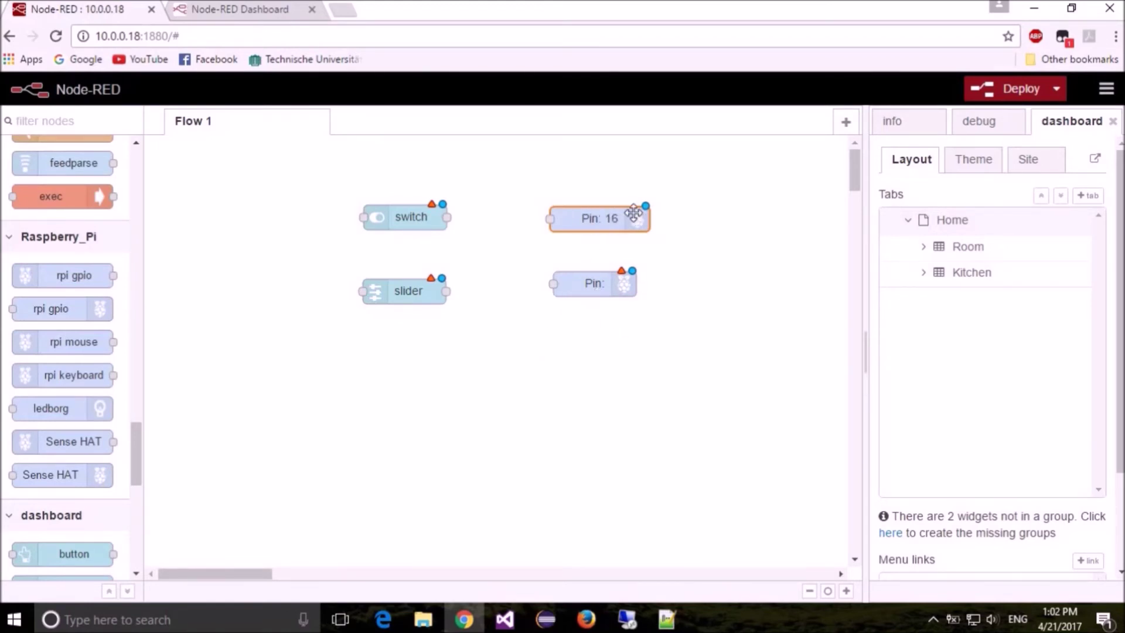
Configure the GPIO output node beside the slider as PWM output on Pin 18 - GPIO24
double_click(587, 286)
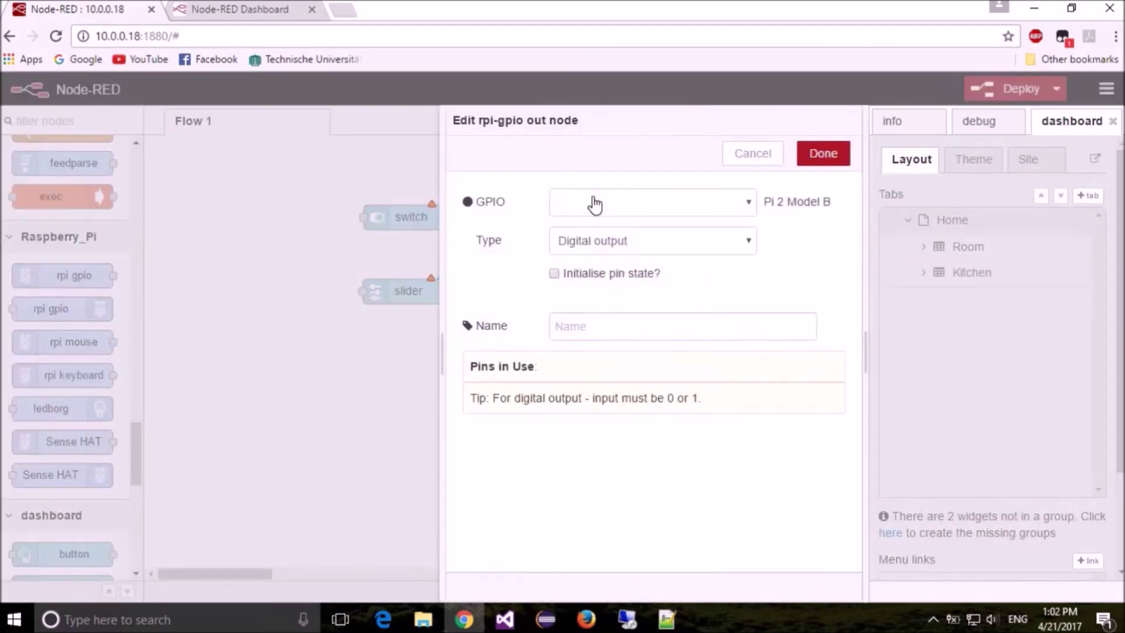
left_click(602, 246)
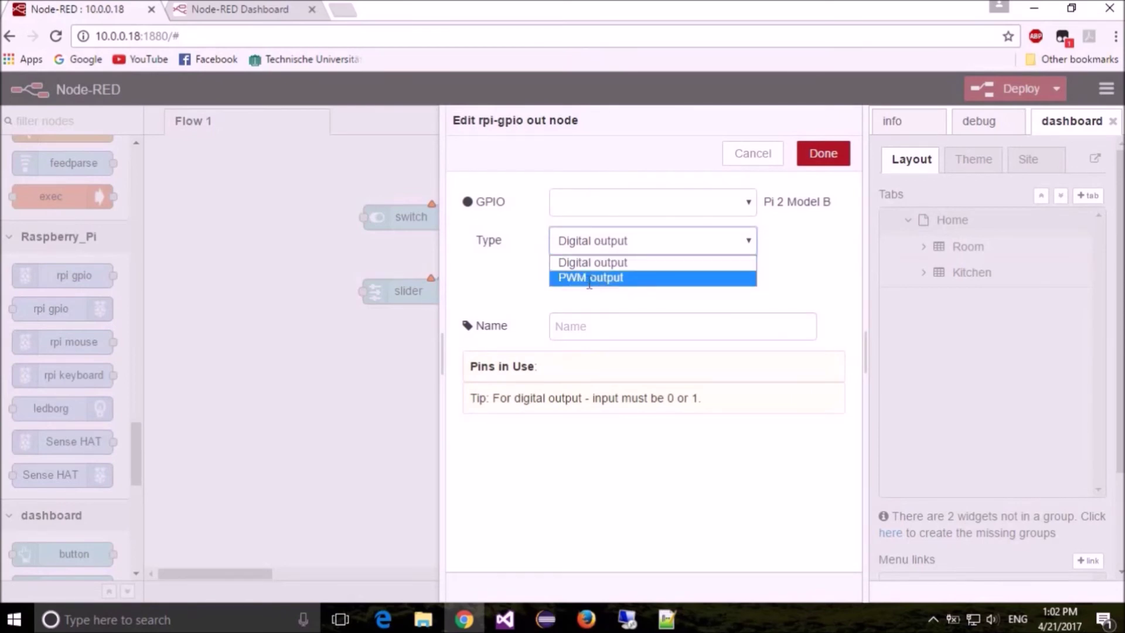
left_click(590, 279)
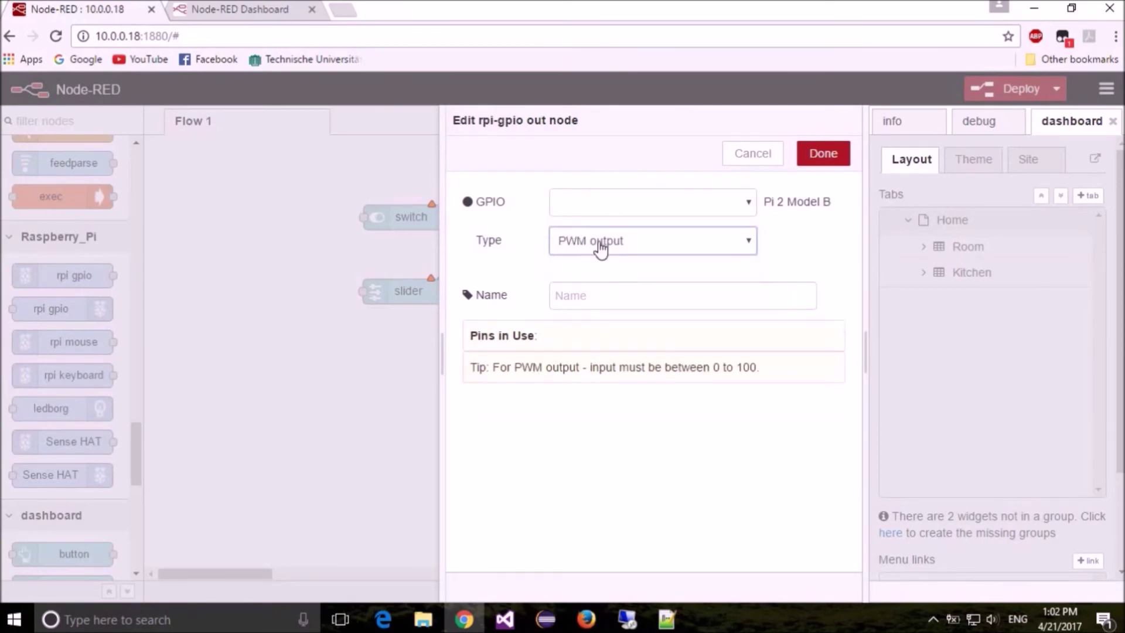
left_click(659, 211)
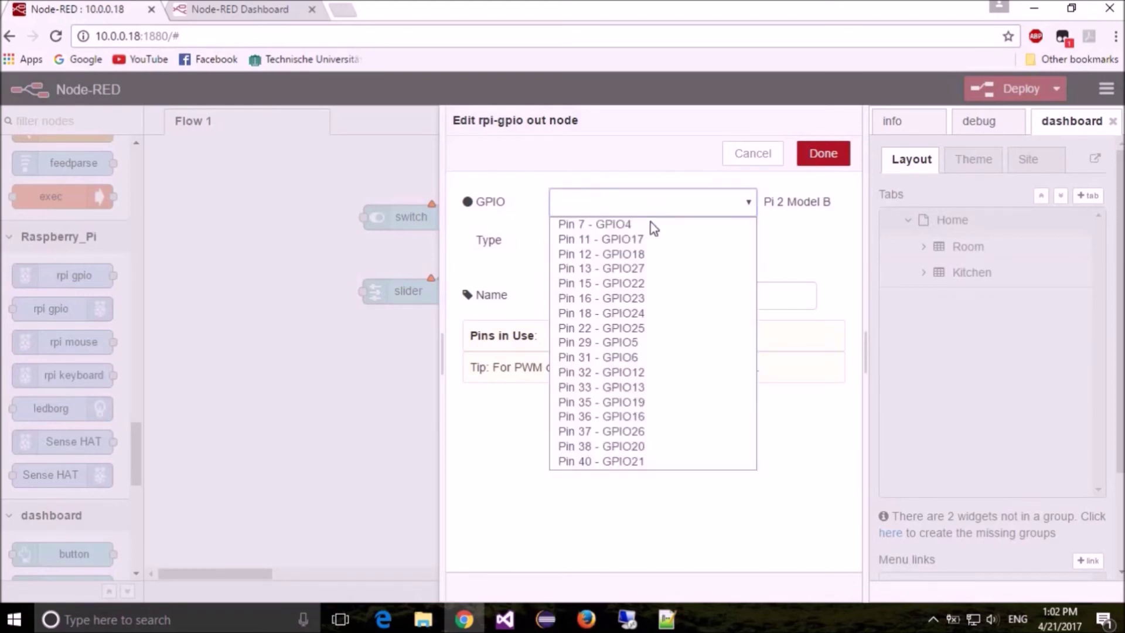
left_click(645, 321)
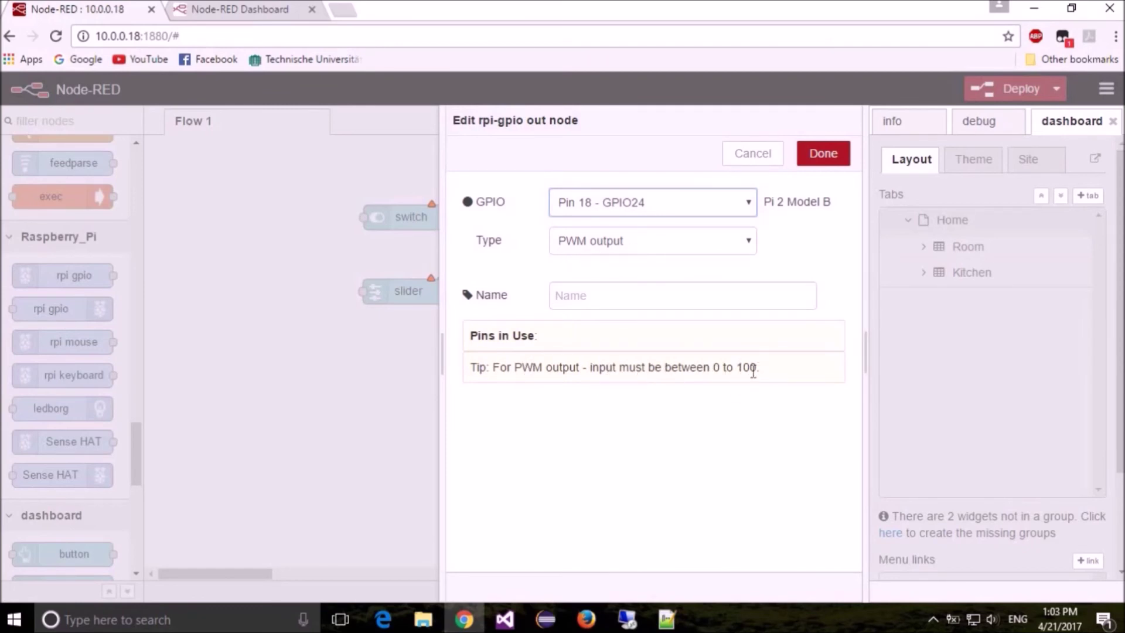
left_click(823, 157)
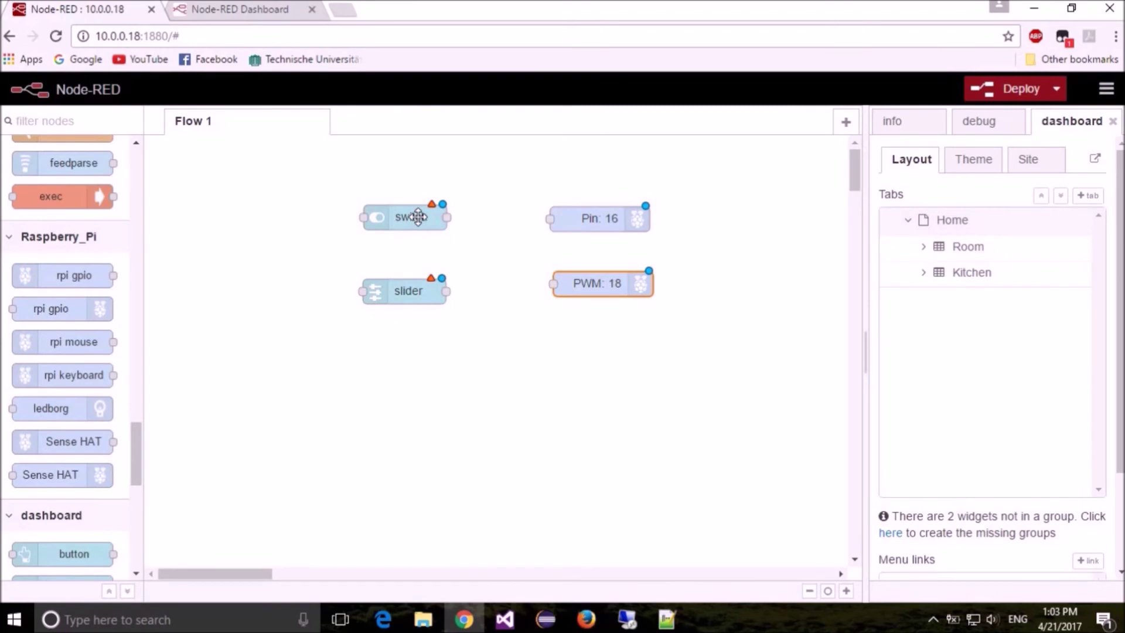
Change the switch node's label to "Led on/off"
double_click(418, 217)
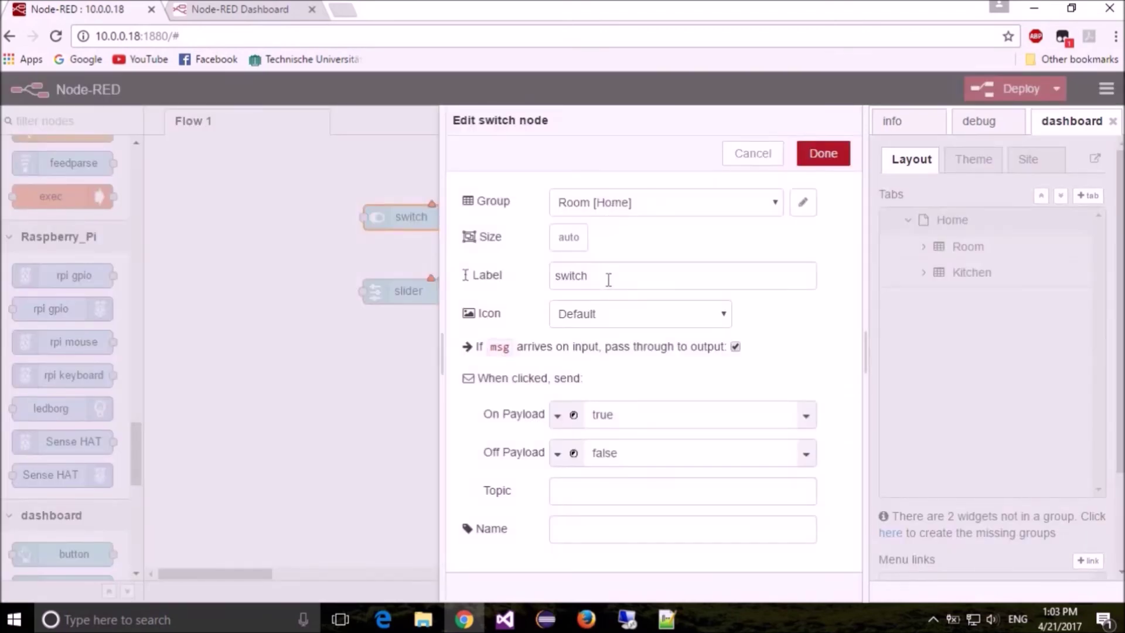
double_click(606, 276)
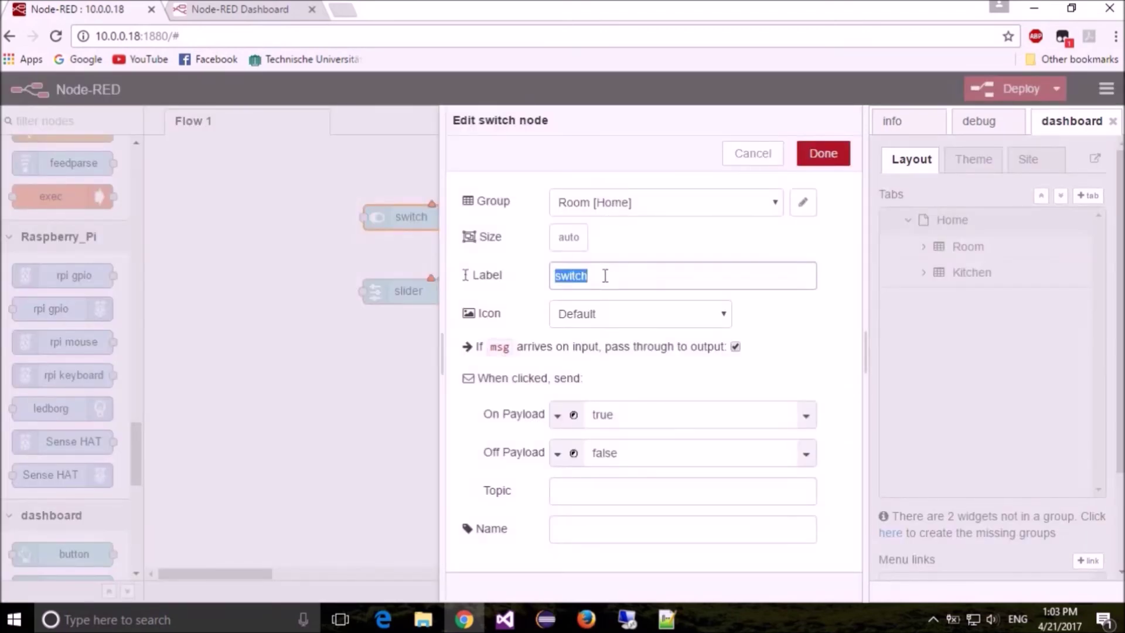
type("L")
Make the switch node send the number 1 as its On Payload and the number 0 as its Off Payload
left_click(566, 419)
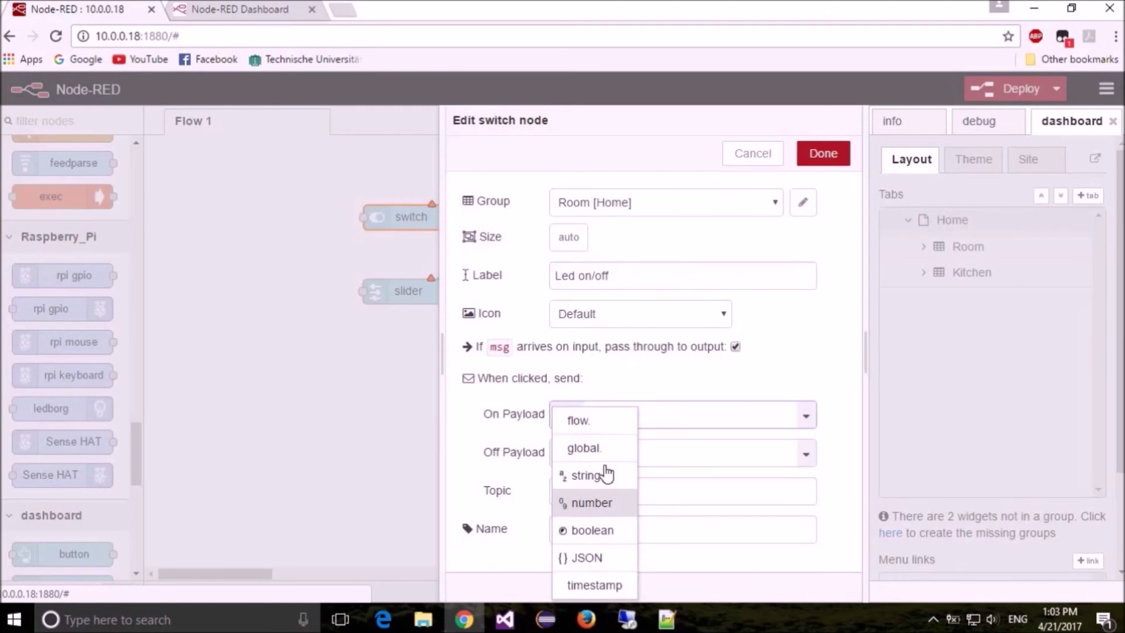
left_click(580, 503)
double_click(625, 414)
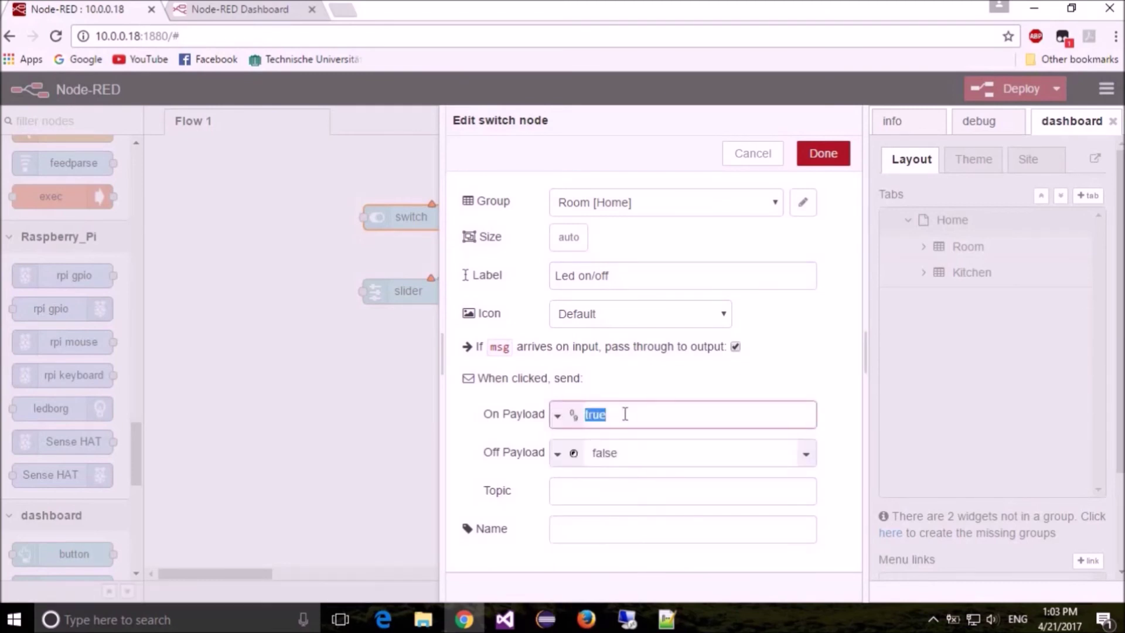
type("1")
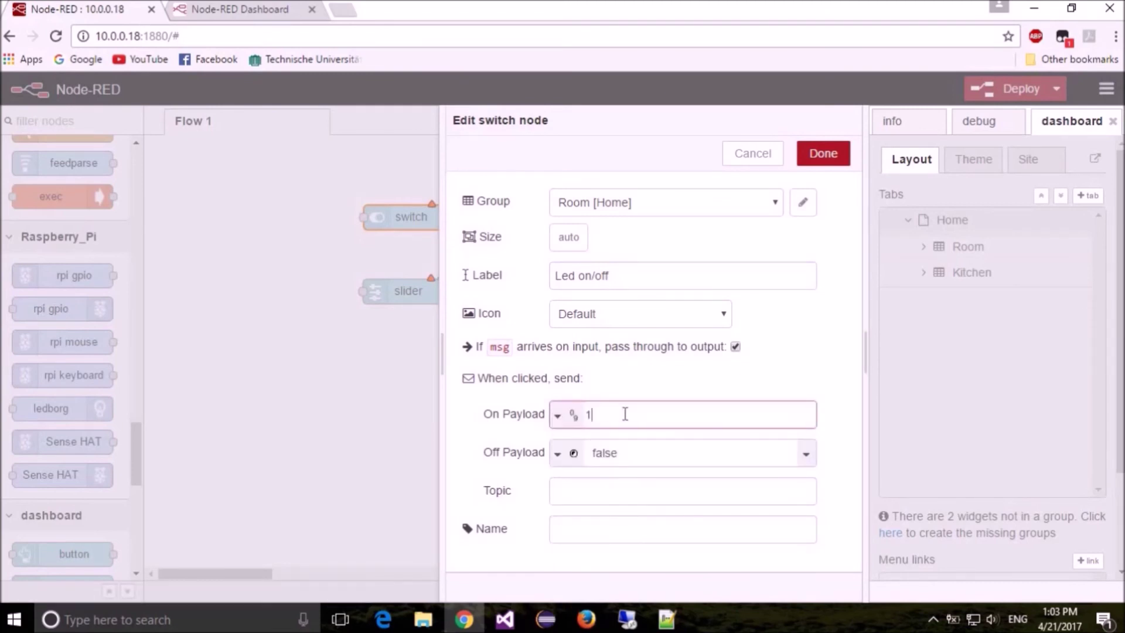
left_click(558, 457)
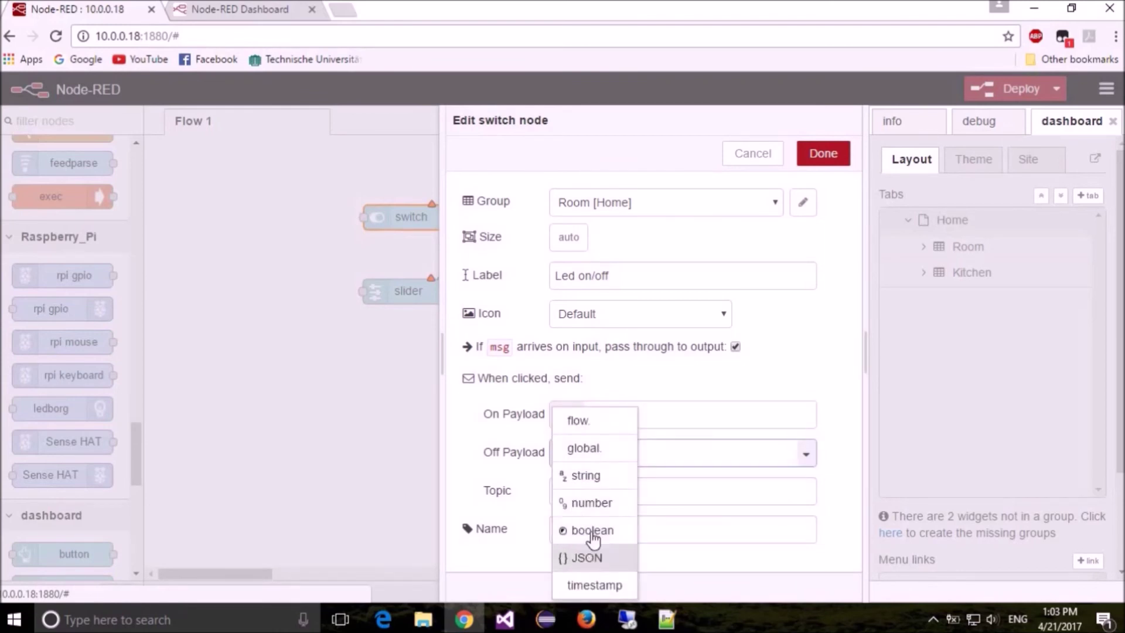
left_click(592, 503)
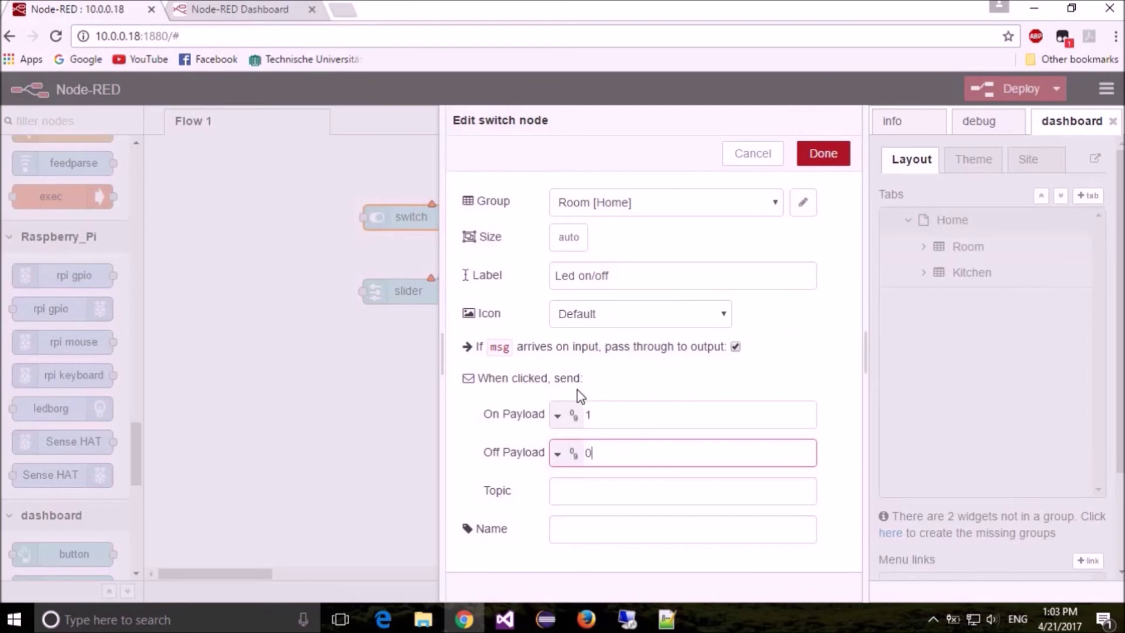
left_click(822, 157)
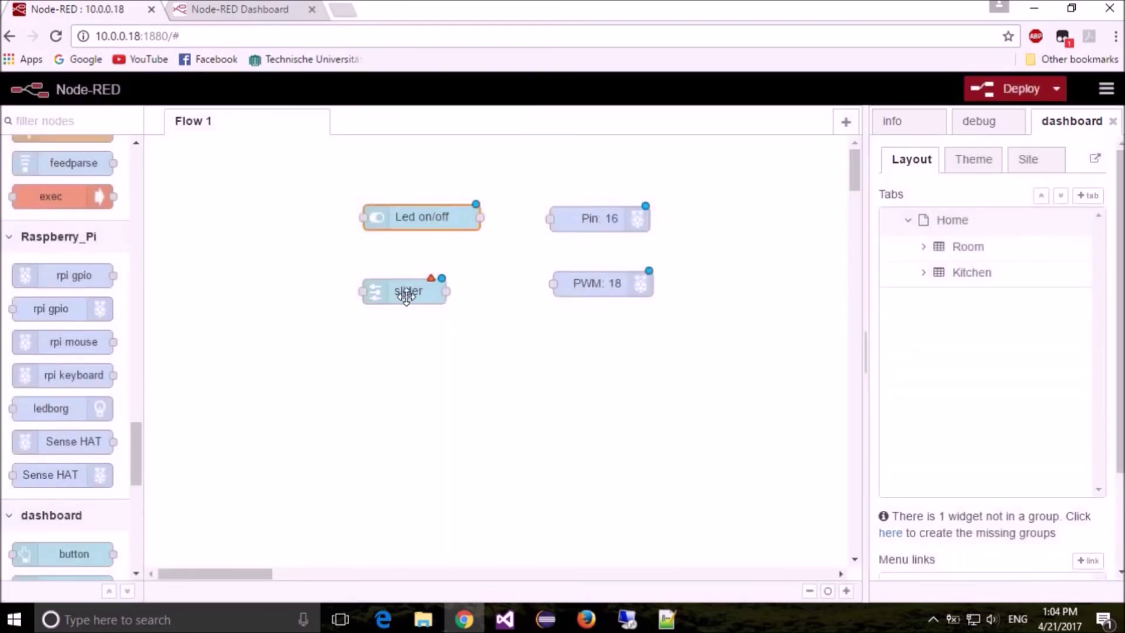
Set the slider node's range maximum to 100 and change its label to "Brightness"
double_click(403, 291)
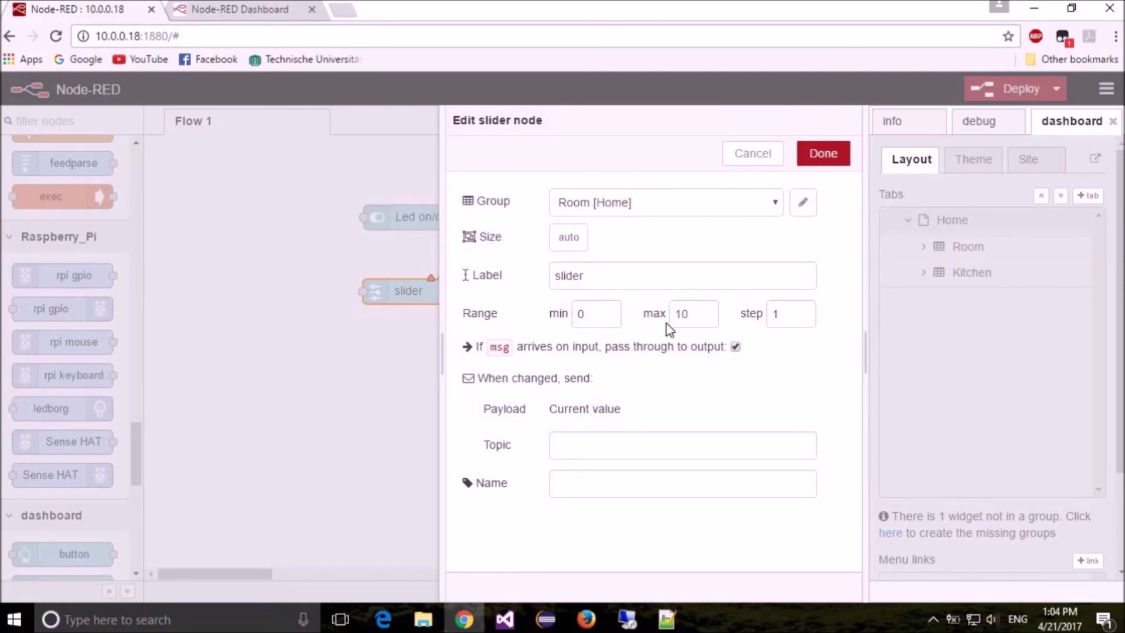
left_click(693, 314)
type("0")
double_click(597, 278)
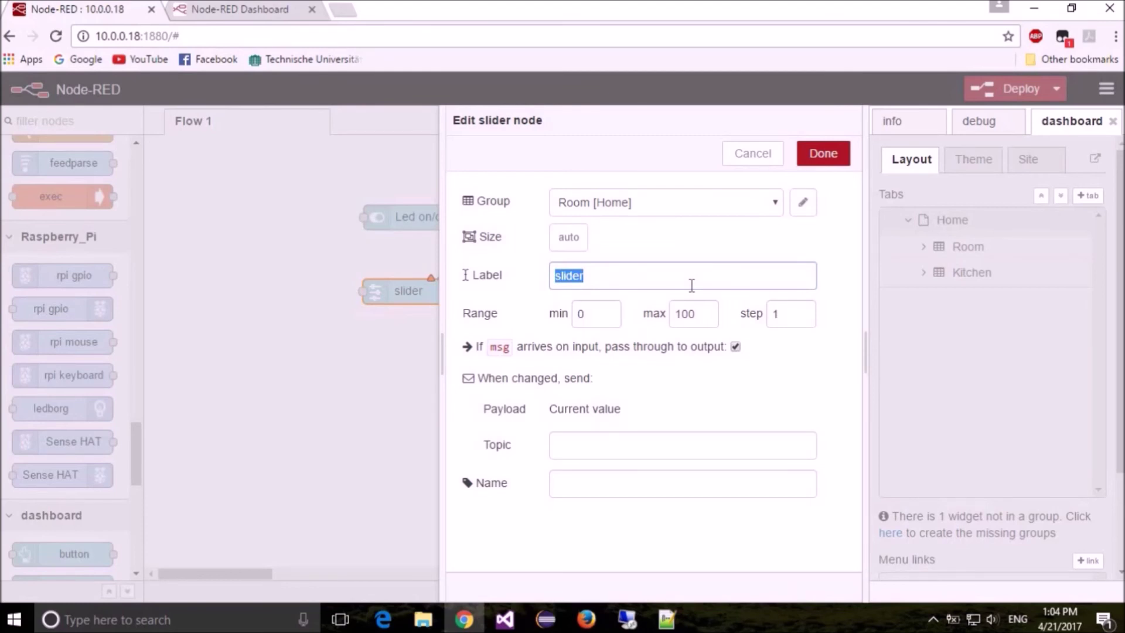
type("Brighjtness")
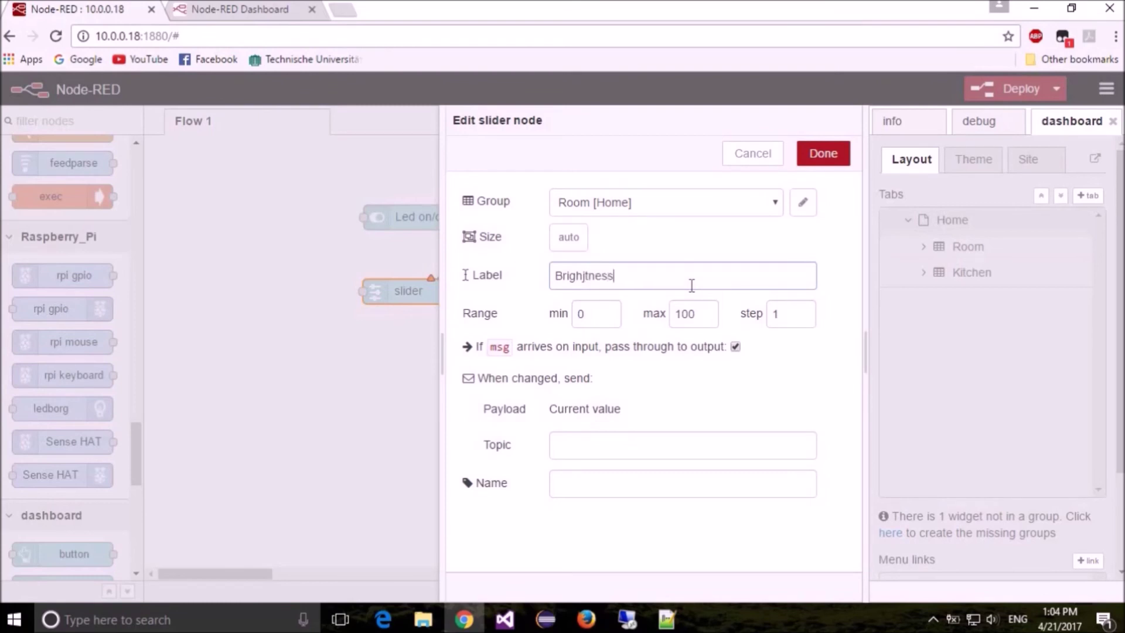
key("BackSpace")
key("BackSpace")
key("BackSpace")
type("tness")
left_click(823, 153)
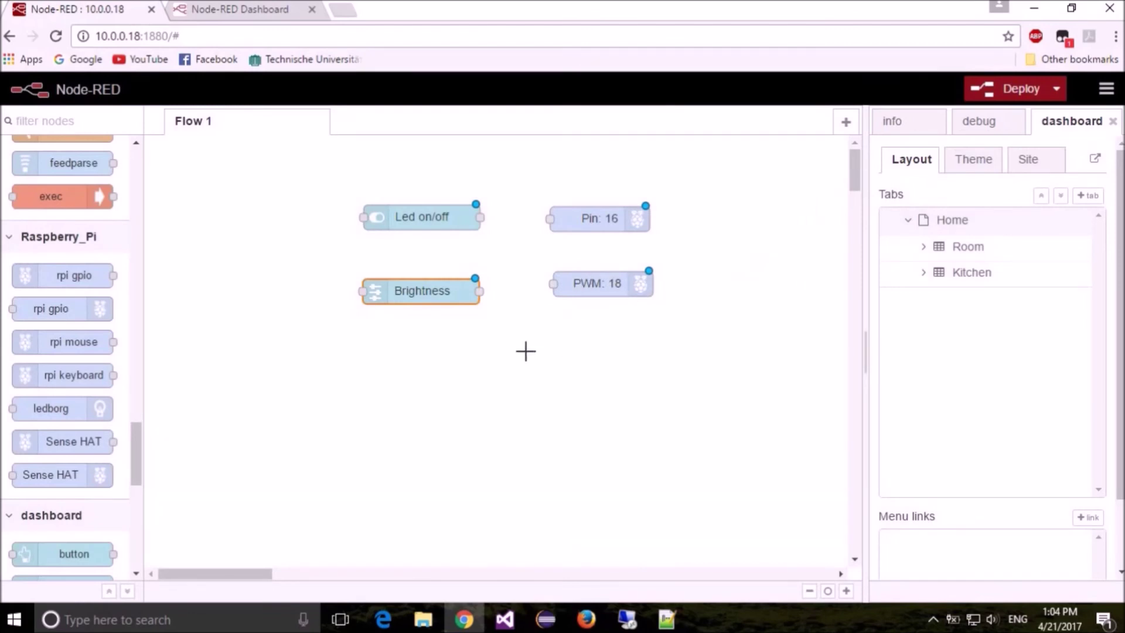
Wire the Led on/off switch to the Pin 16 output and the Brightness slider to the PWM 18 output, and deploy the flow
left_click_drag(480, 217, 551, 221)
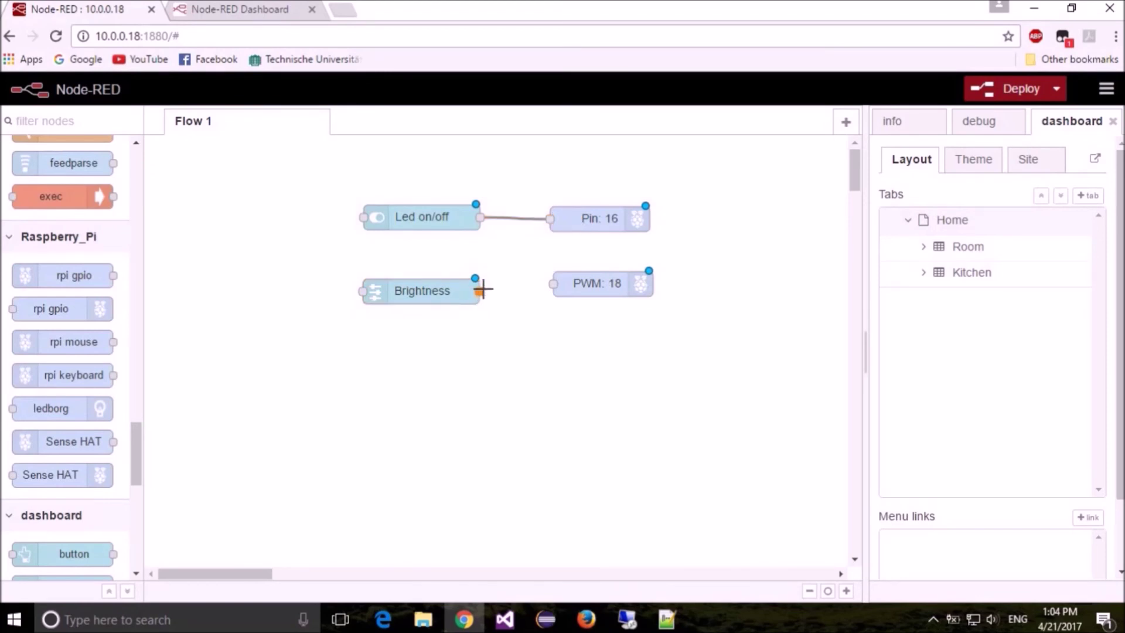
left_click_drag(480, 291, 554, 284)
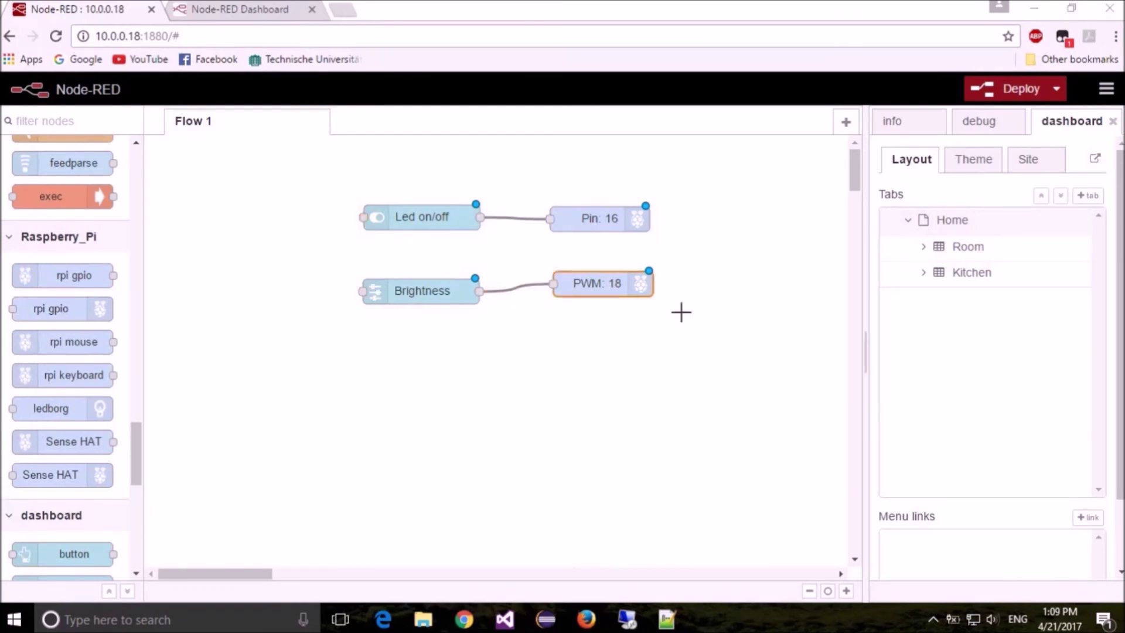
left_click(1016, 91)
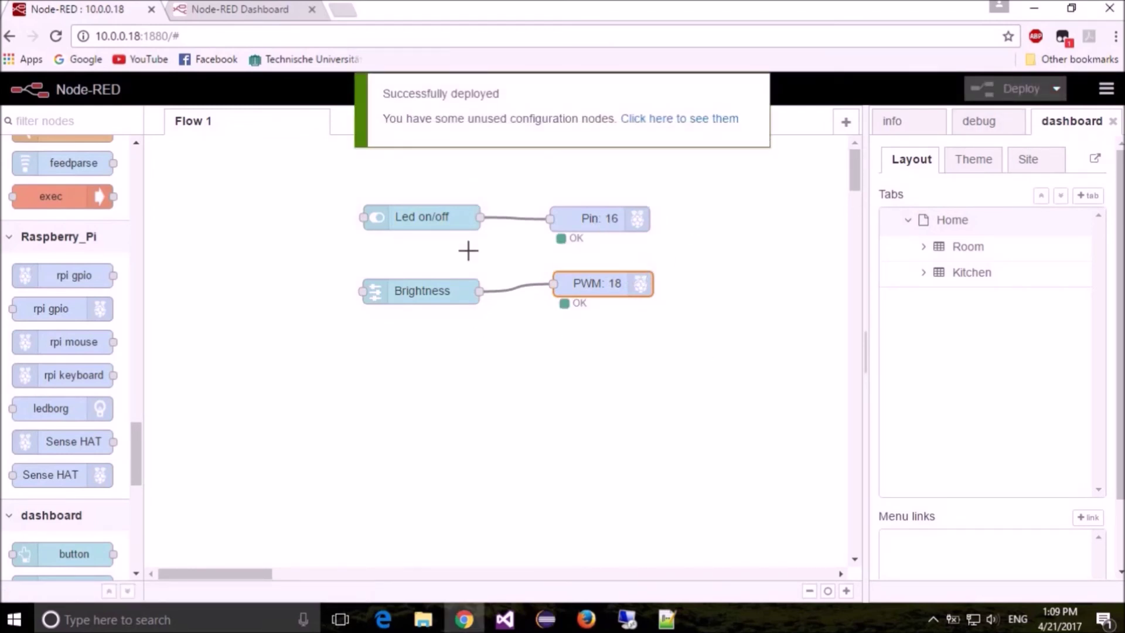
Open the dashboard page and try out the Led on/off switch and the Brightness slider in the Room group
left_click(241, 13)
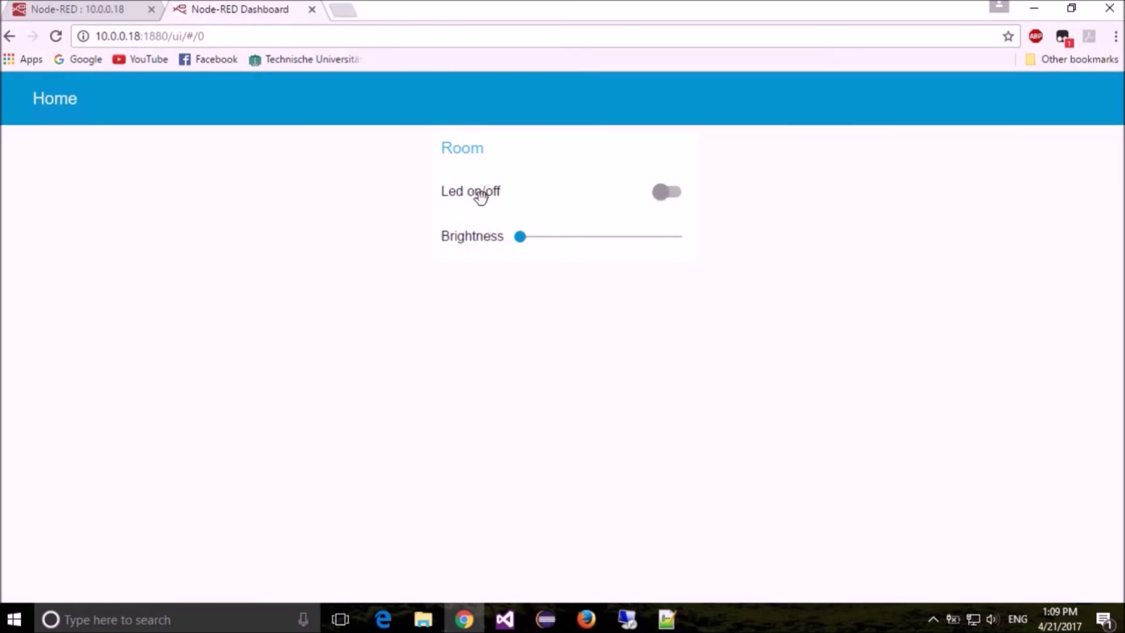
left_click(666, 197)
left_click(666, 197)
left_click(666, 197)
mouse_move(521, 238)
left_mouse_down()
mouse_move(657, 247)
mouse_move(527, 241)
left_mouse_up()
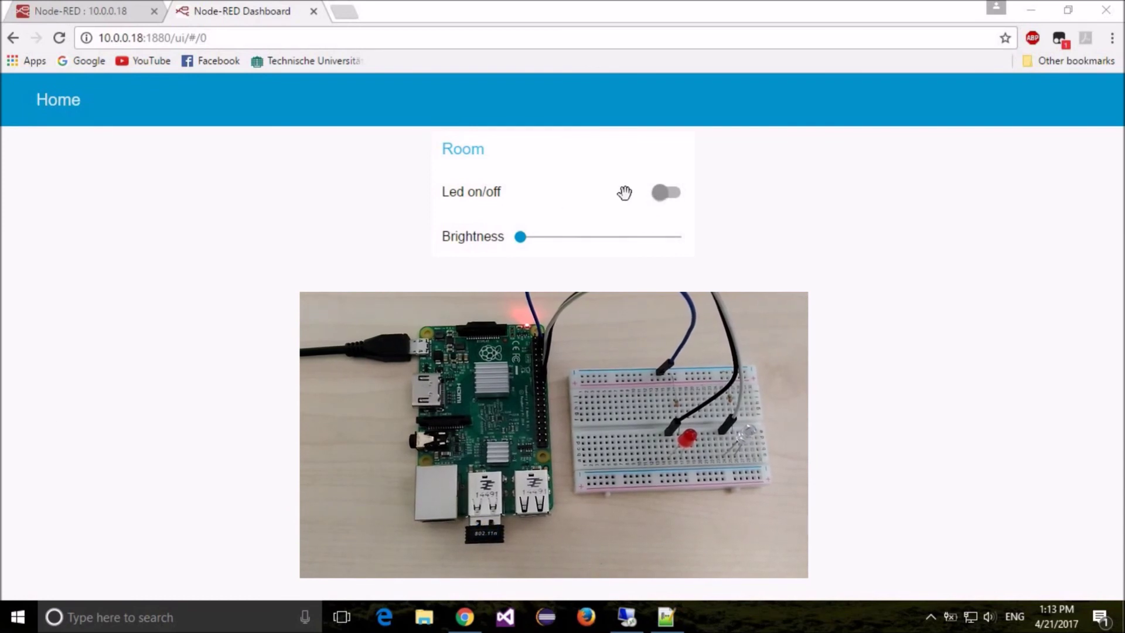
Test the LED by toggling the Led on/off switch repeatedly, leaving it off
left_click(665, 196)
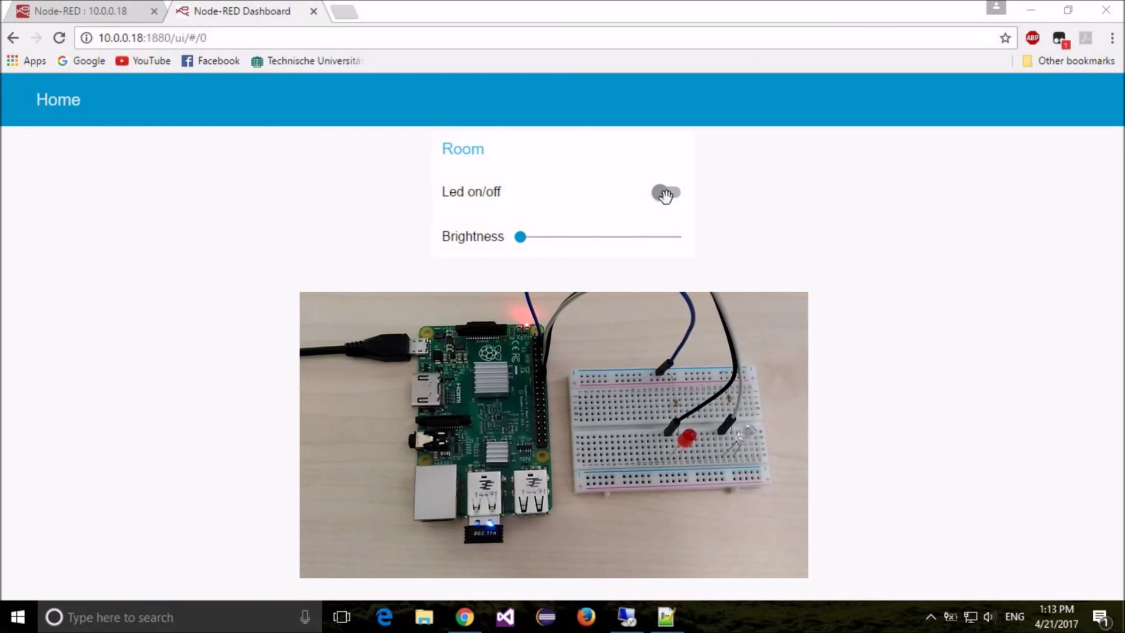
left_click(665, 196)
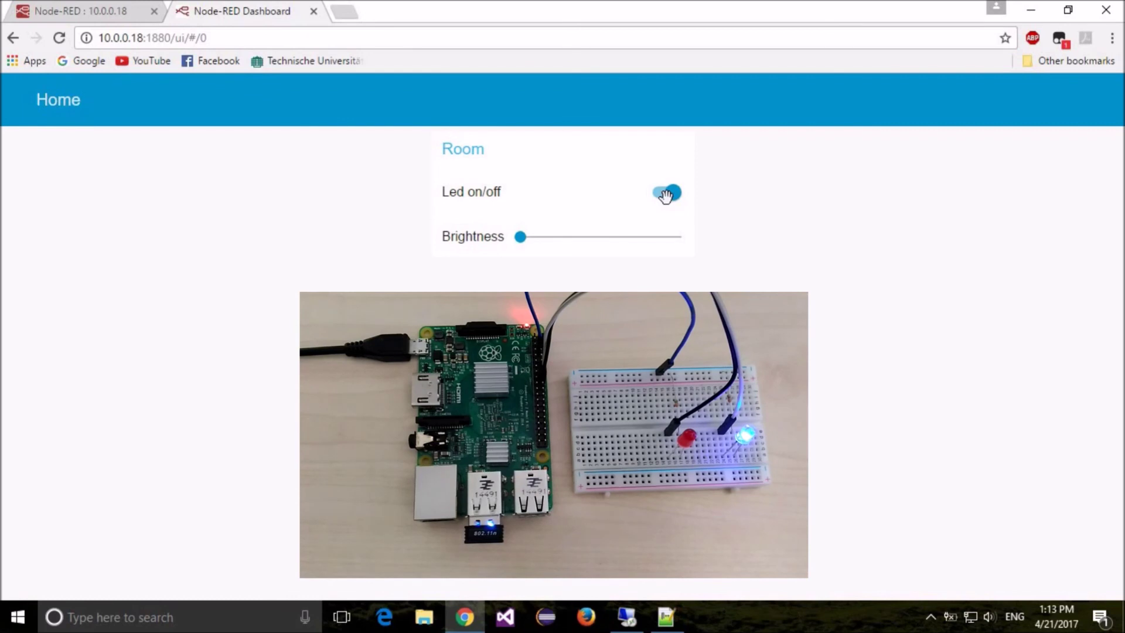
left_click(666, 197)
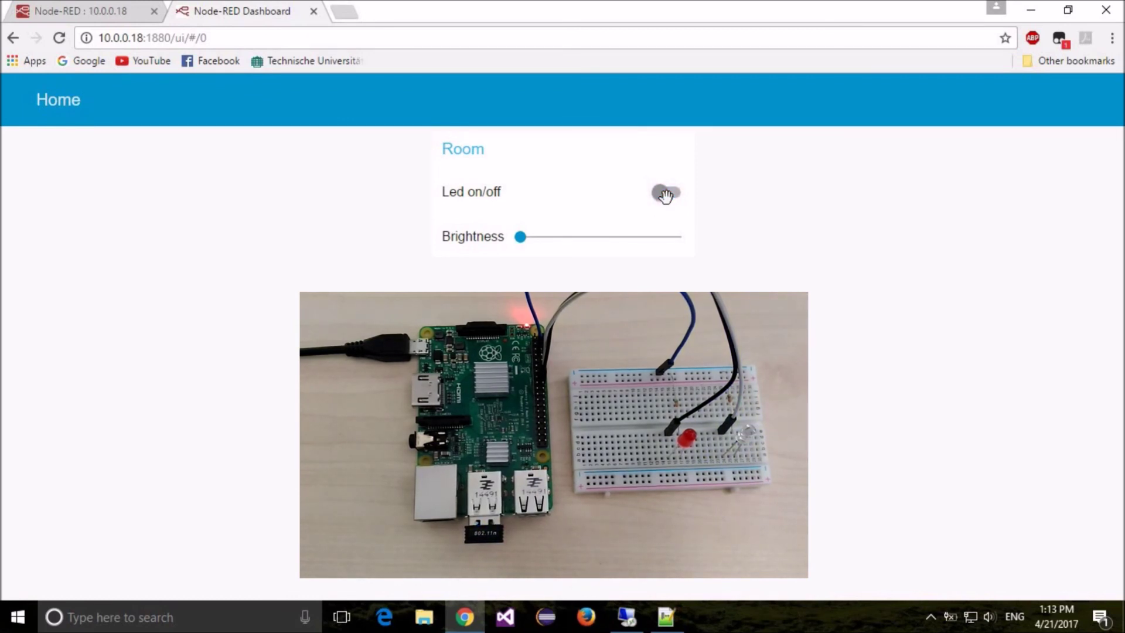
left_click(666, 196)
left_click(666, 196)
left_click(666, 196)
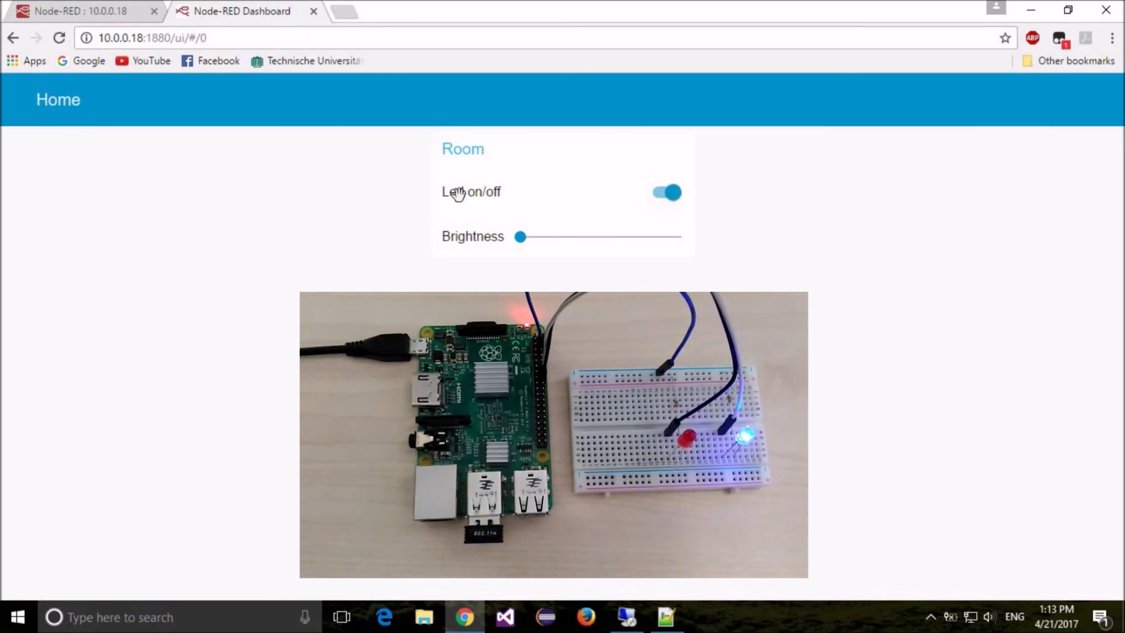
left_click(663, 199)
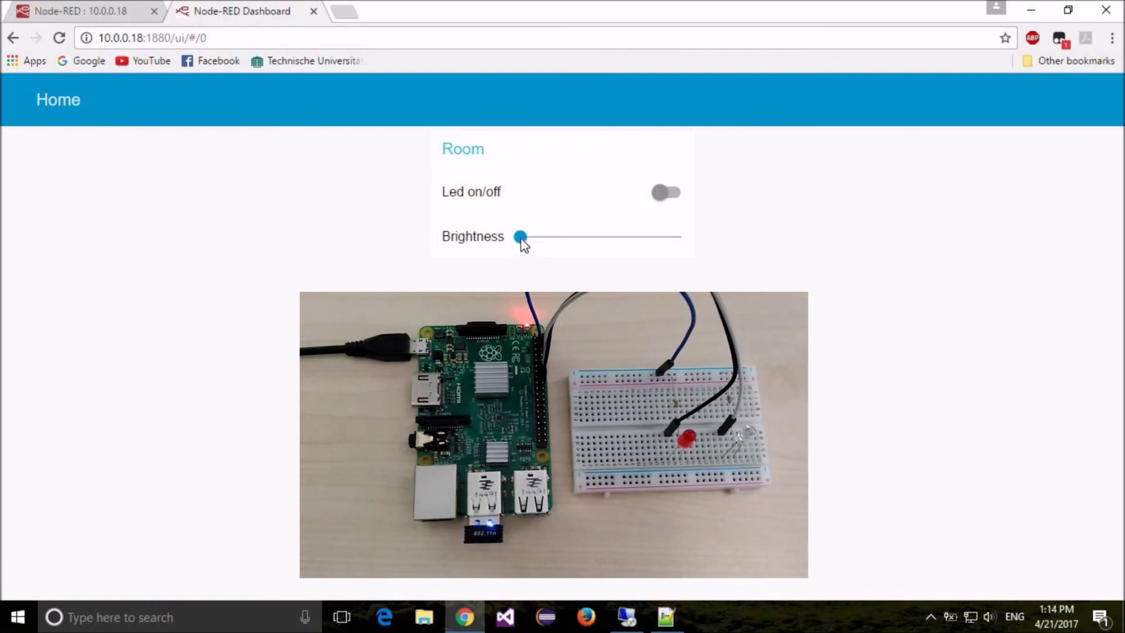
Turn the Led on/off switch on and raise the Brightness slider to about 40% of its range
mouse_move(521, 239)
left_mouse_down()
mouse_move(701, 245)
mouse_move(535, 236)
left_mouse_up()
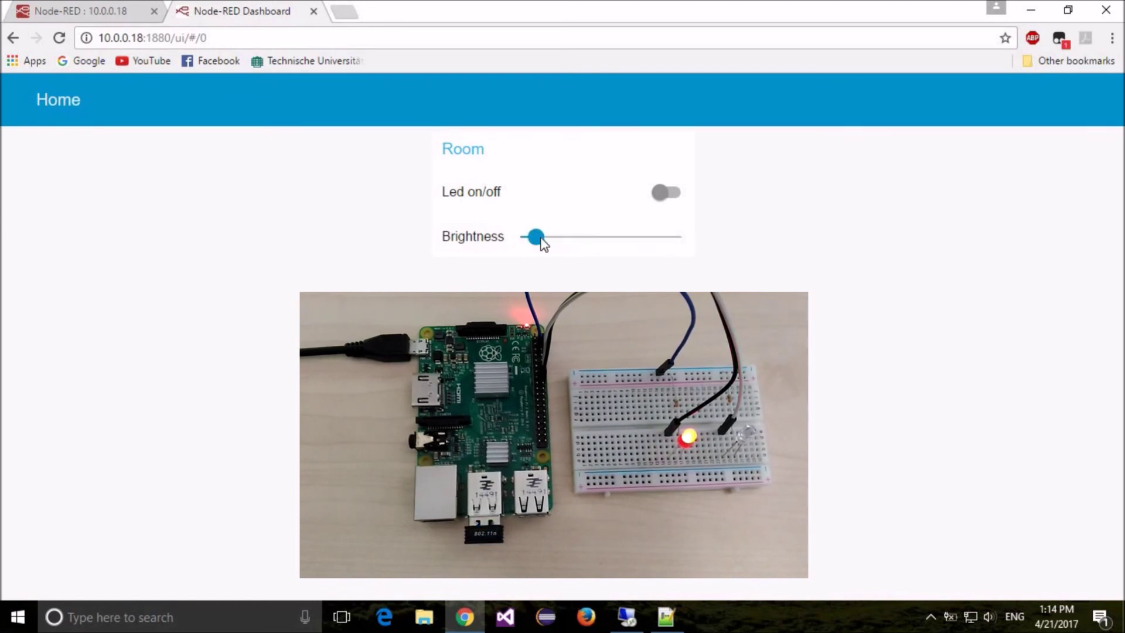
left_click(664, 192)
left_click(664, 193)
left_click(664, 193)
left_click_drag(535, 245, 585, 242)
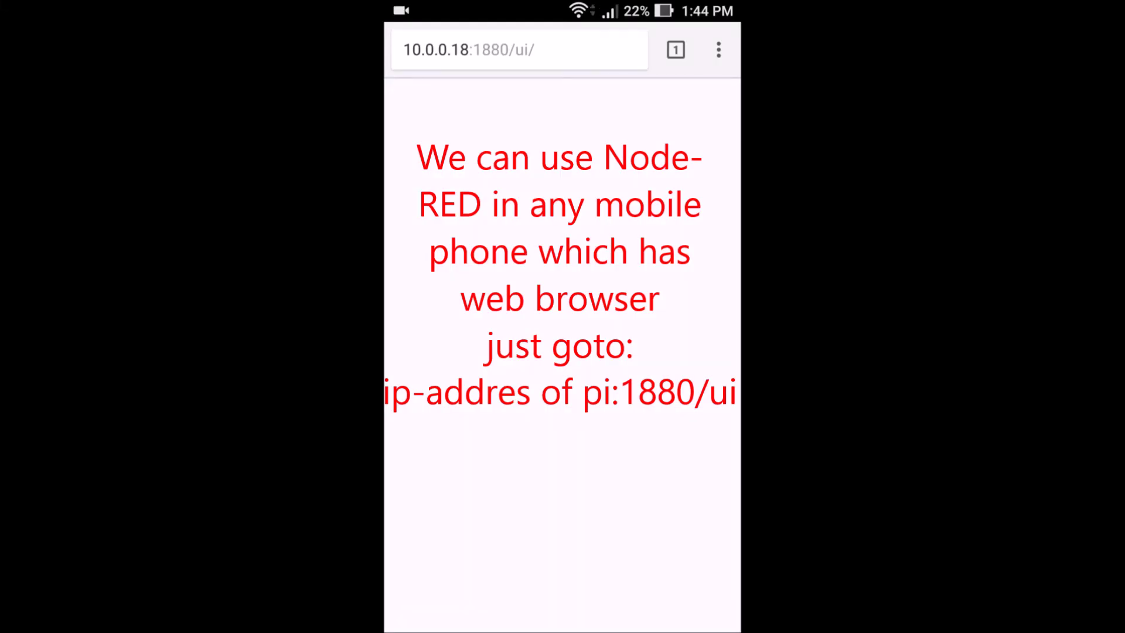
In the phone browser's dashboard, operate the Room group's button, Fan and TV switches, and set Brightness to about half
left_click(603, 211)
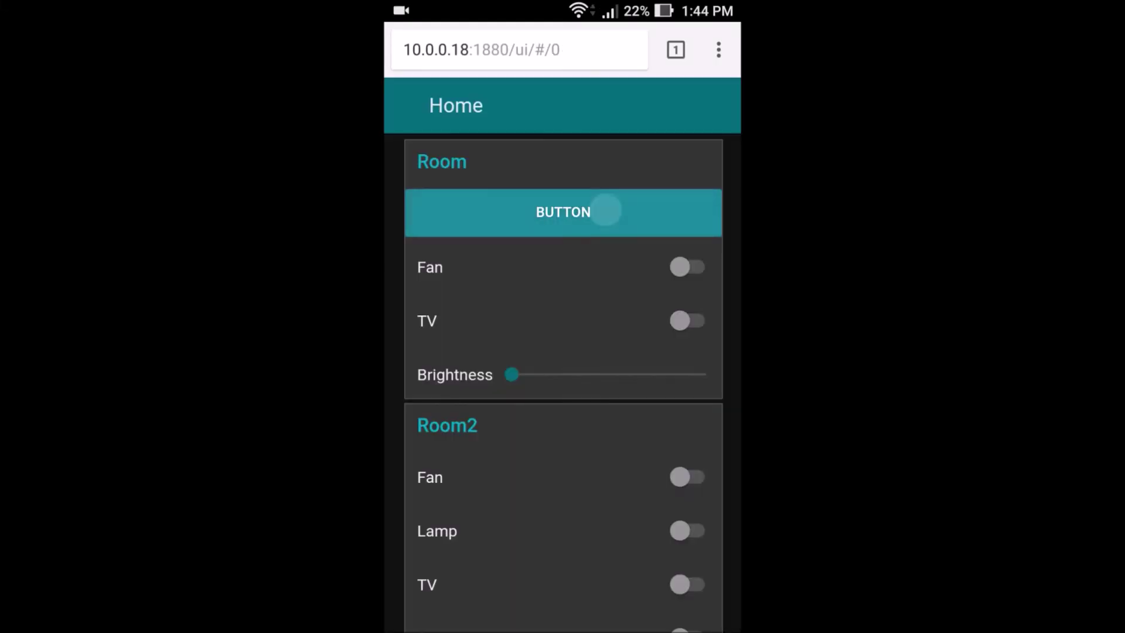
left_click(689, 267)
left_click(689, 321)
left_click(689, 267)
scroll(563, 351, "down", 1)
left_click_drag(512, 301, 609, 301)
Turn on the Fan and TV switches in the Room2 group
scroll(563, 381, "down", 2)
left_click(689, 297)
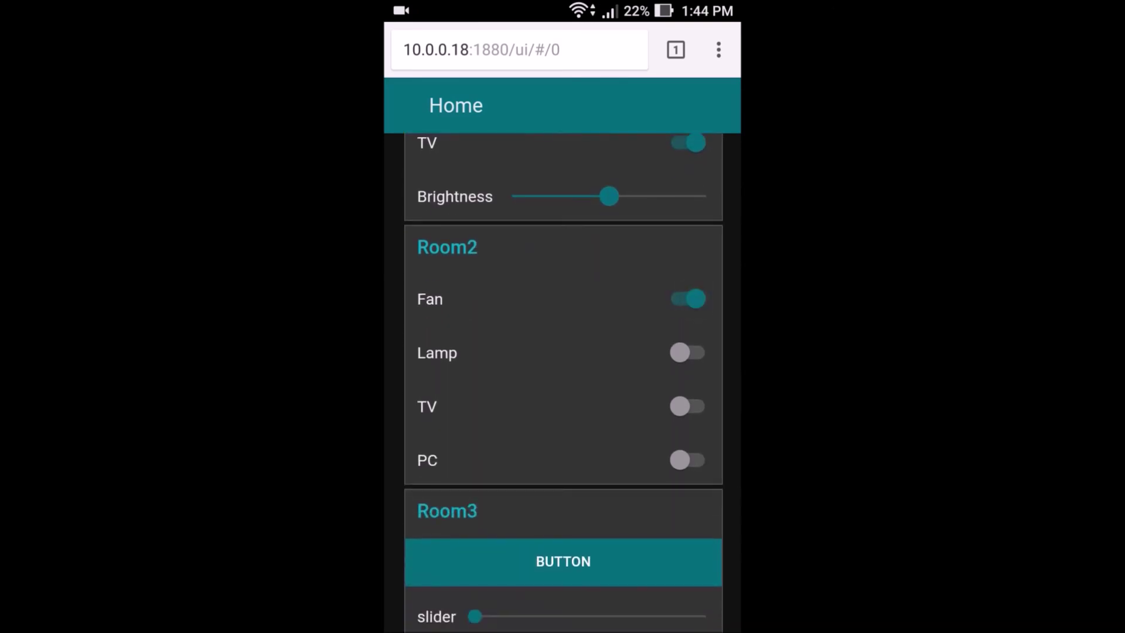
left_click(689, 404)
Trigger the Room3 group's button twice and set its slider to about a third of its range
scroll(563, 381, "down", 2)
scroll(562, 381, "down", 3)
left_click(563, 280)
left_click(564, 280)
left_click_drag(475, 335, 548, 334)
Turn the Lamp switch on and the Fan switch off in the Room2 group
scroll(562, 381, "up", 1)
scroll(563, 381, "up", 2)
left_click(686, 364)
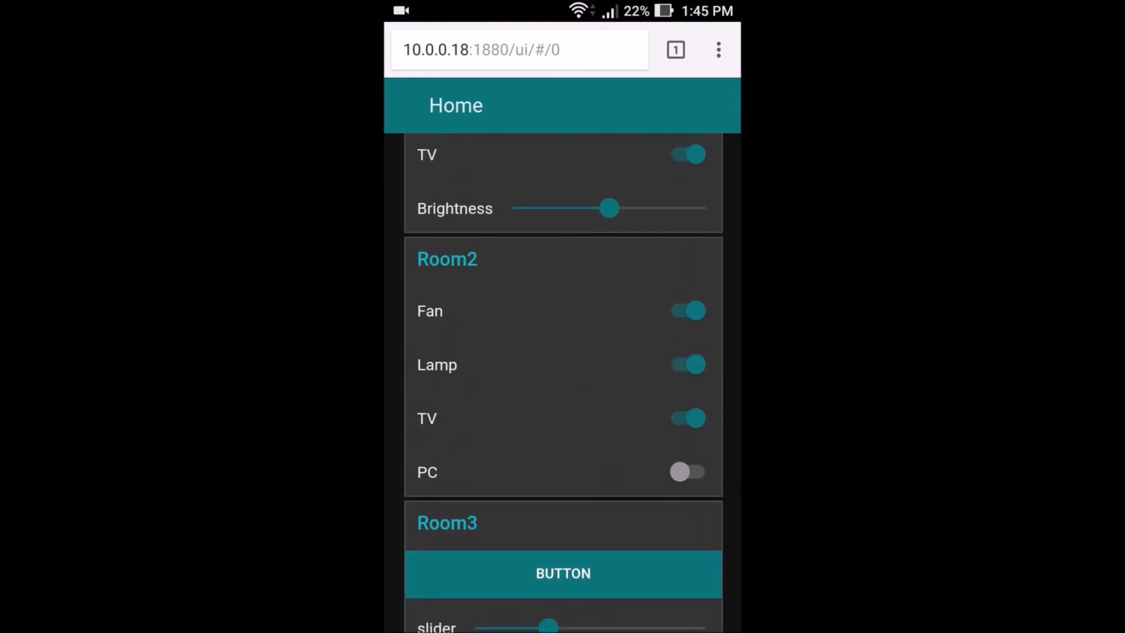
left_click(687, 311)
scroll(563, 381, "up", 3)
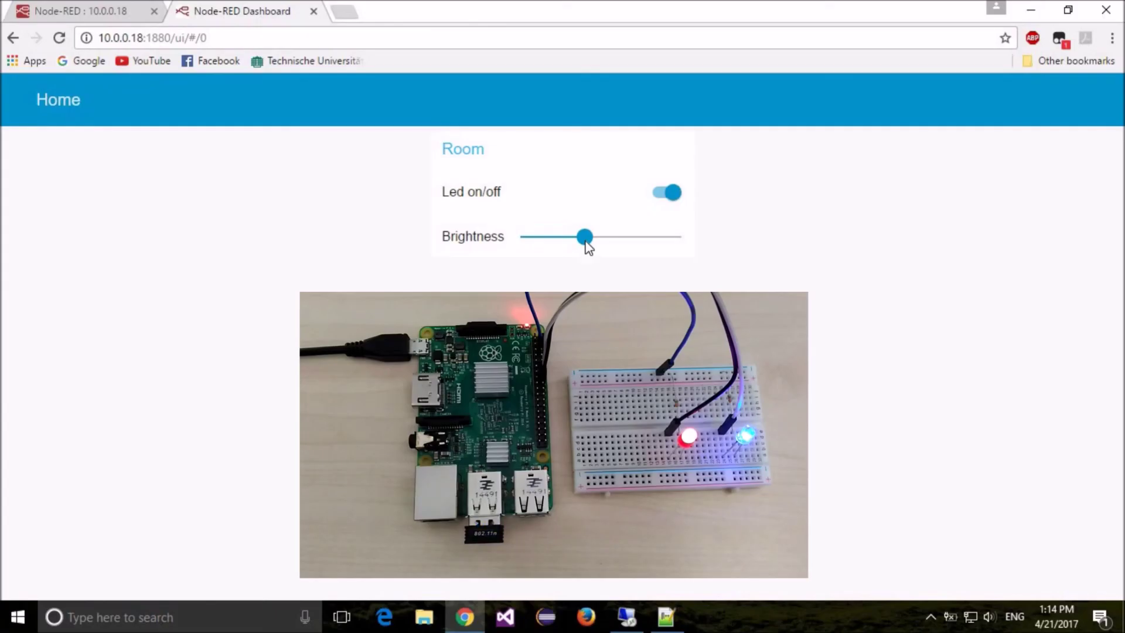